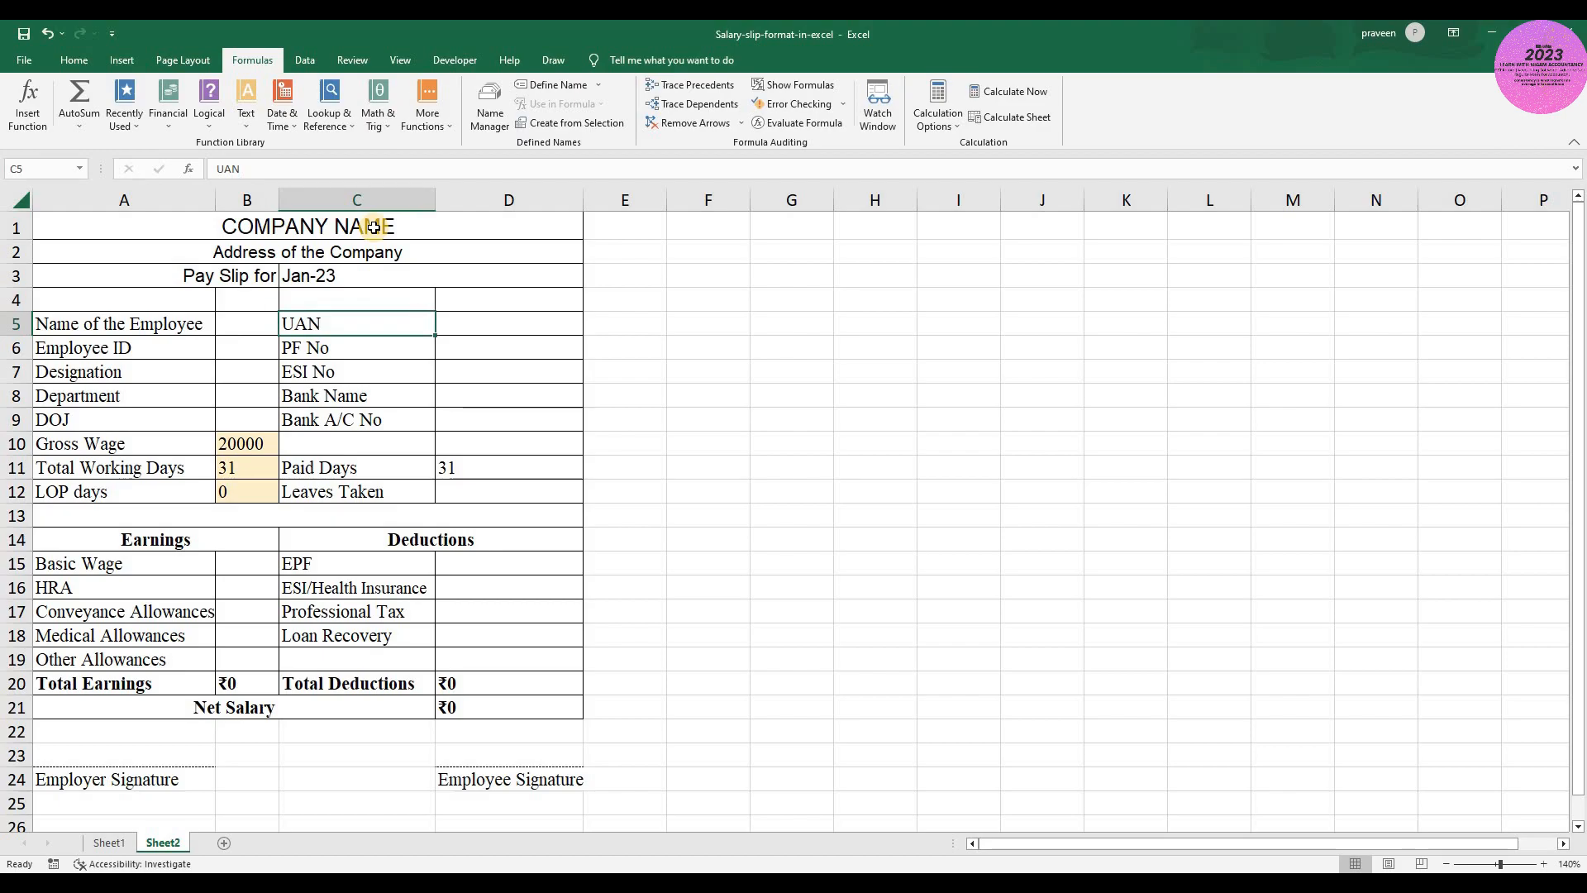
- Review the pay slip's gross wage, working-day cells and earnings rows from Basic Wage to Medical Allowances
{"action": "key", "text": "Left"}
{"action": "key", "text": "Down"}
{"action": "key", "text": "Down"}
{"action": "key", "text": "Down"}
{"action": "key", "text": "Down"}
{"action": "key", "text": "Down"}
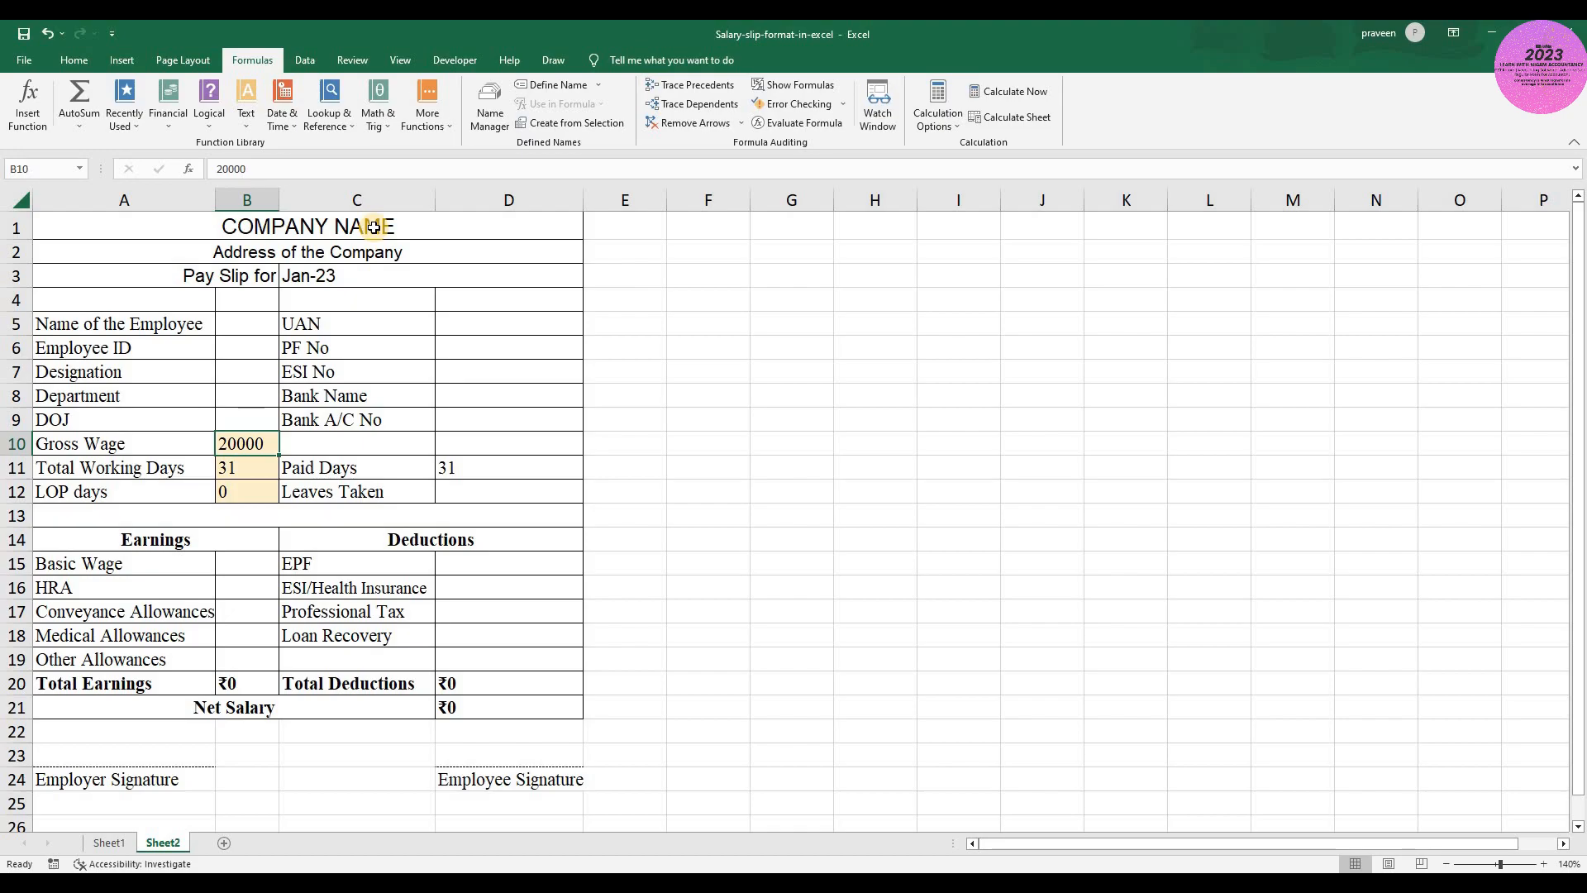
{"action": "key", "text": "Down"}
{"action": "key", "text": "Down"}
{"action": "key", "text": "Down"}
{"action": "key", "text": "Down"}
{"action": "key", "text": "Down"}
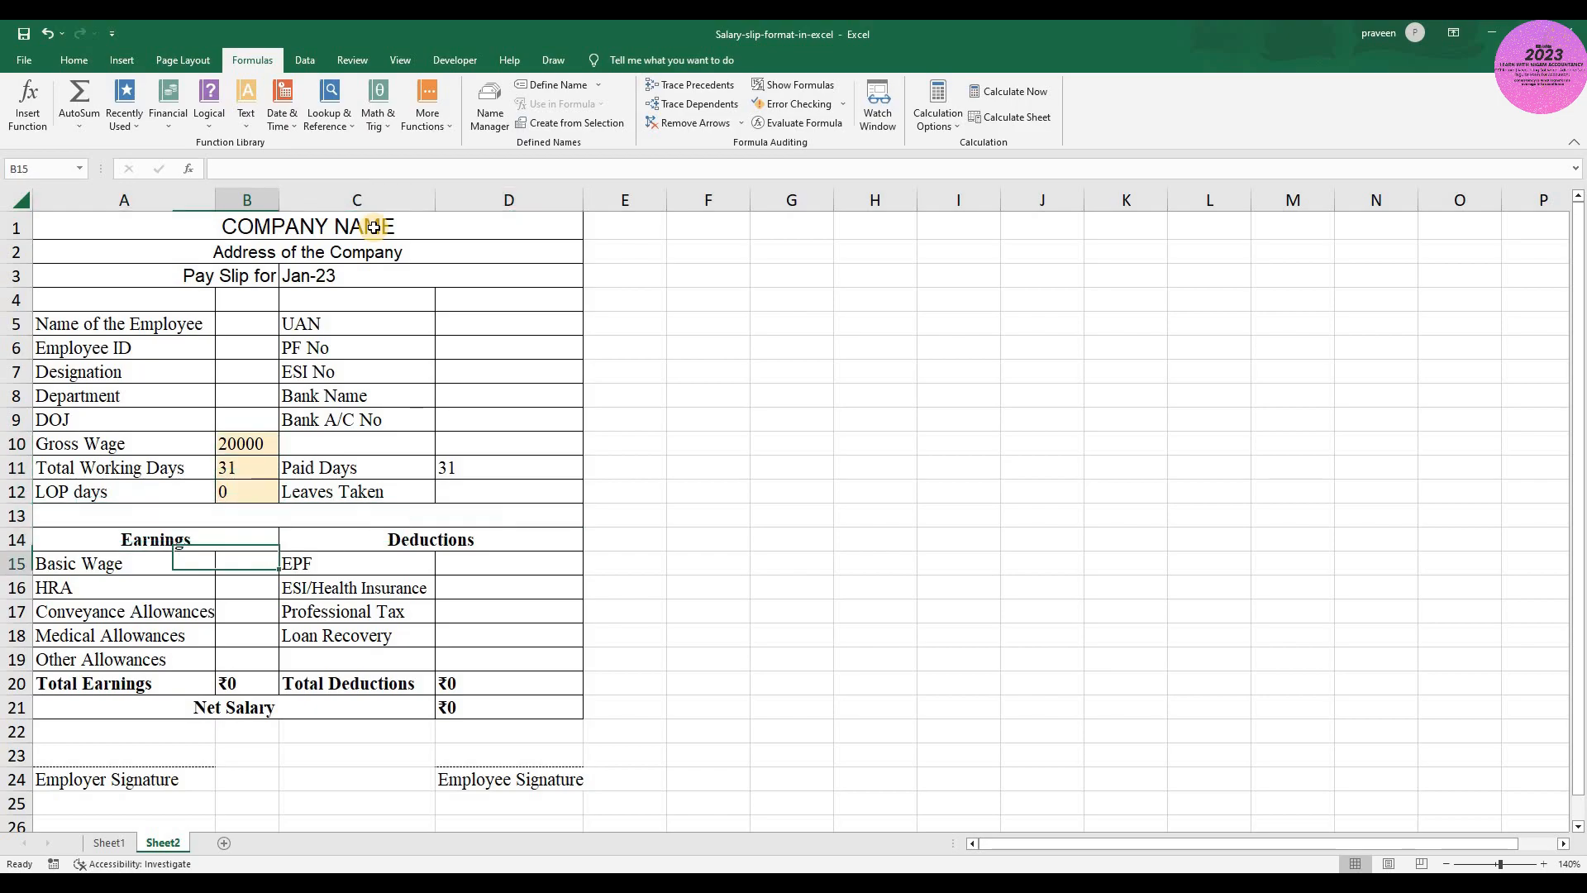
{"action": "key", "text": "Down"}
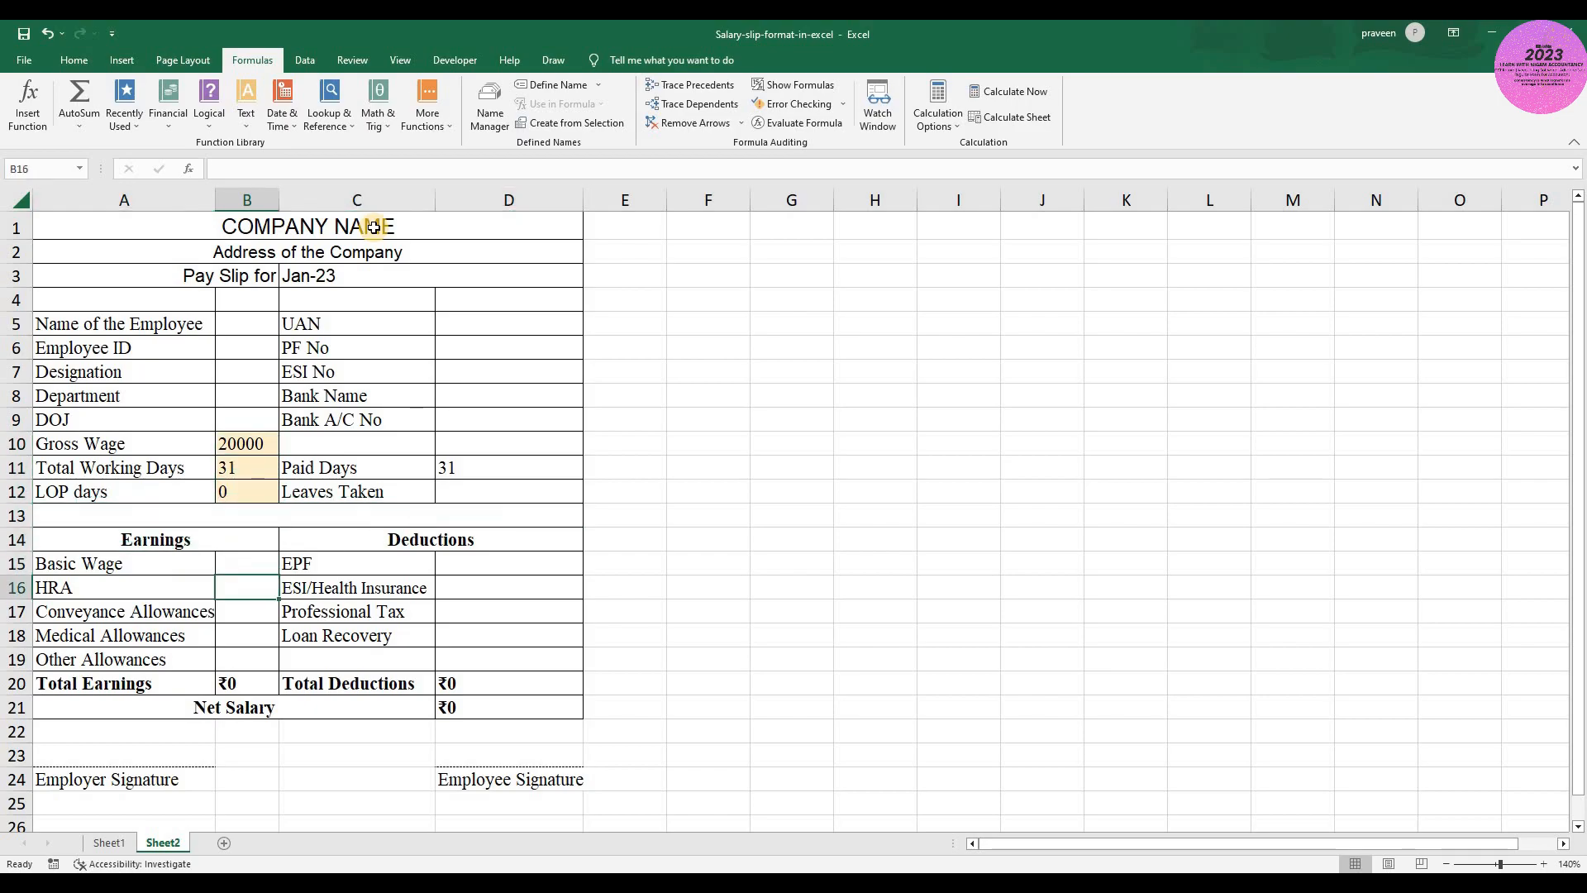
{"action": "key", "text": "Down"}
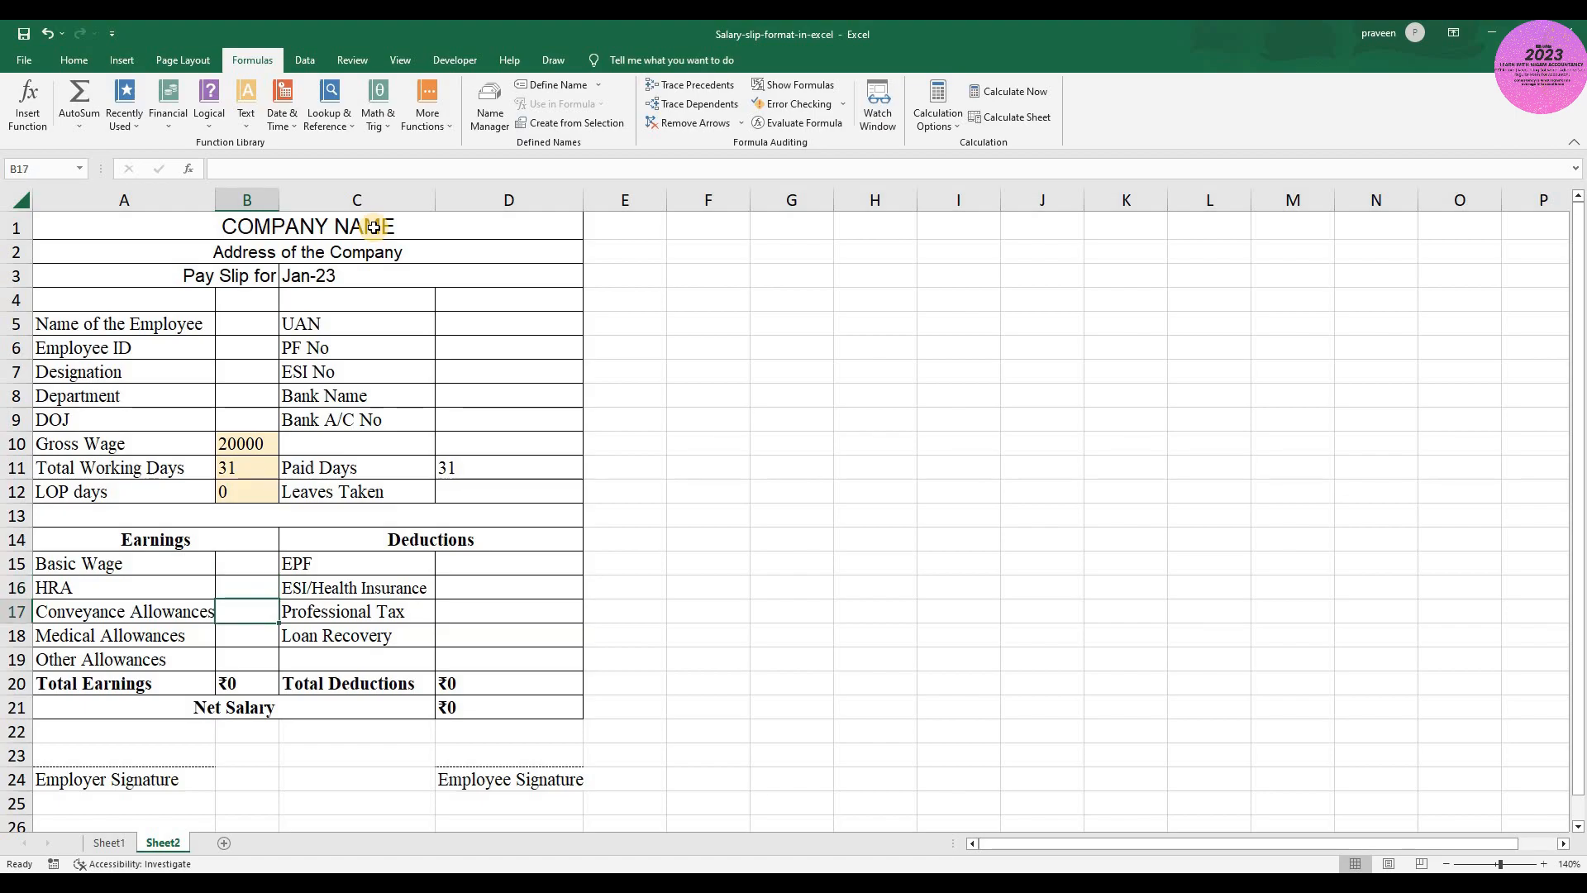
{"action": "key", "text": "Down"}
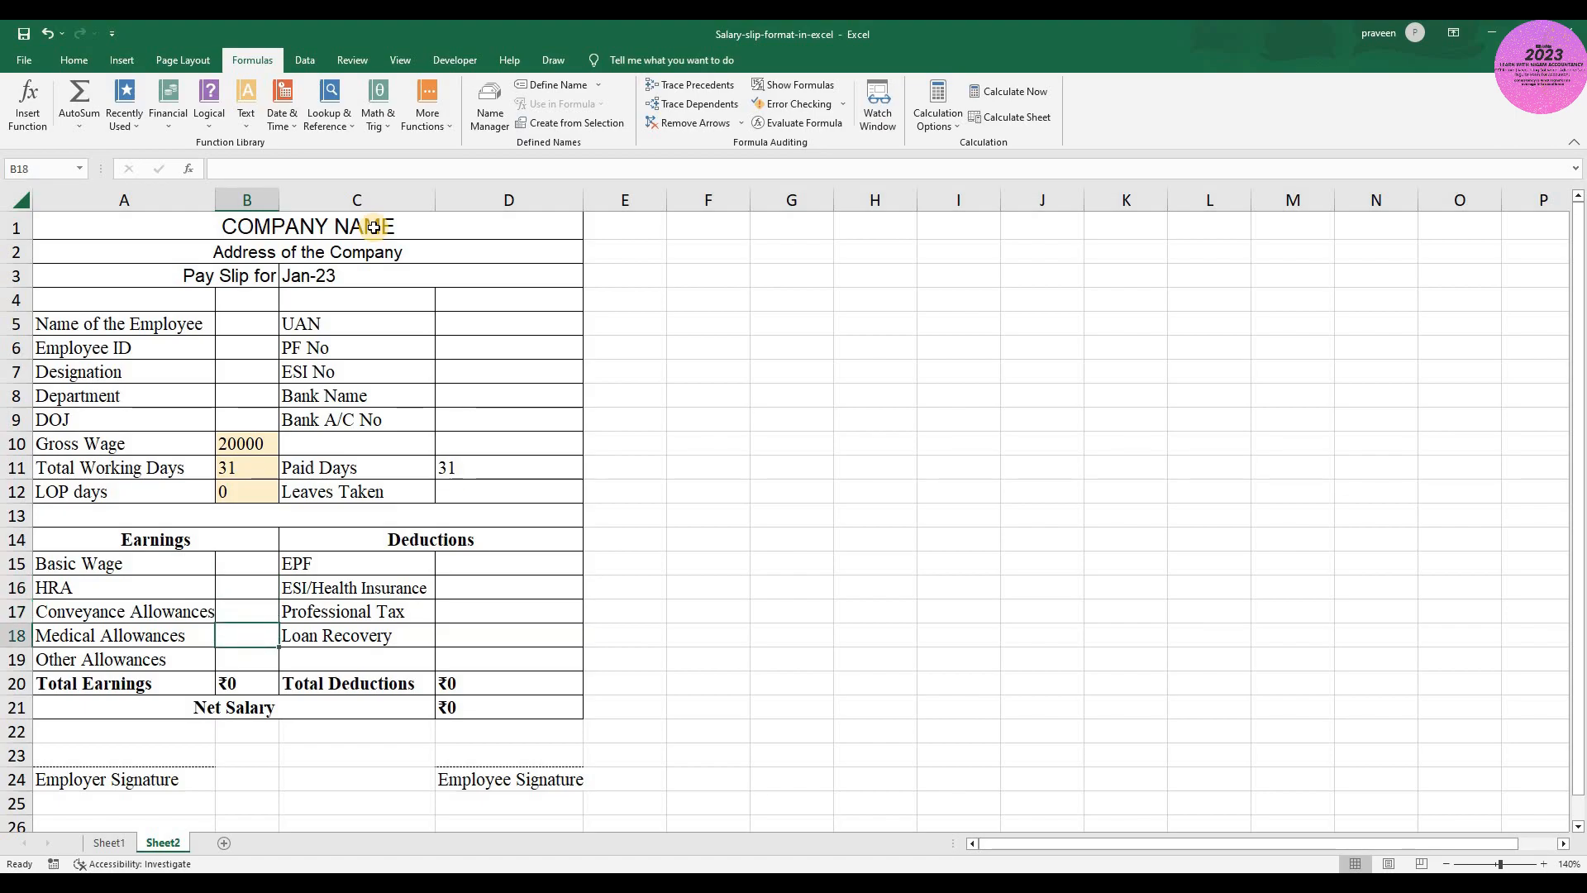
- Review the EPF and ESI/Health Insurance rows in the Deductions section of the pay slip
{"action": "key", "text": "Right"}
{"action": "key", "text": "Up"}
{"action": "key", "text": "Up"}
{"action": "key", "text": "Up"}
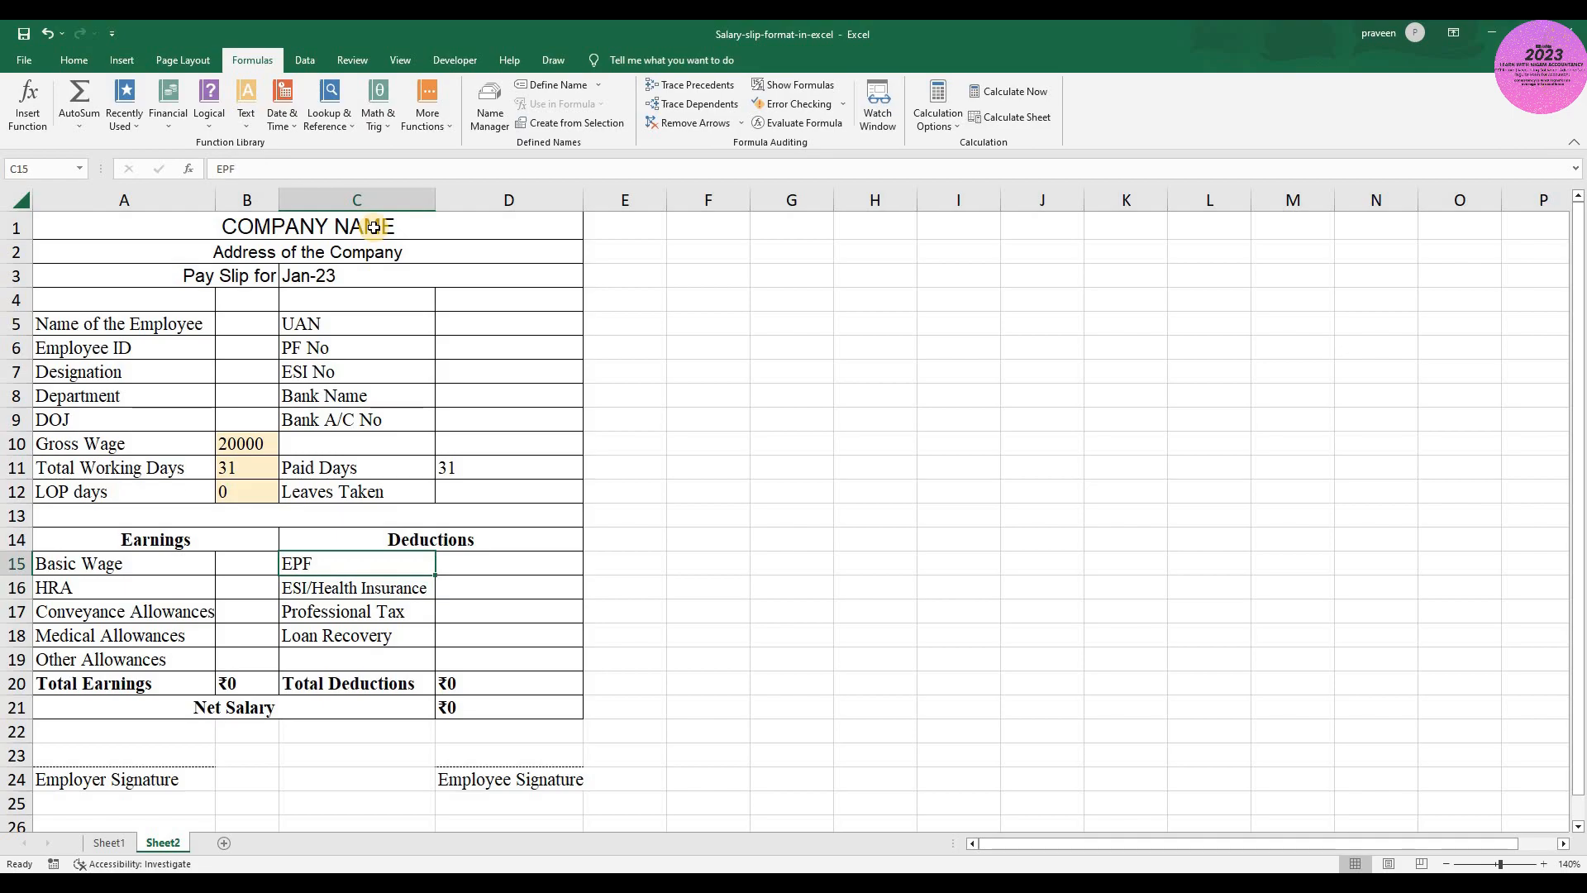
{"action": "key", "text": "Right"}
{"action": "key", "text": "Down"}
{"action": "key", "text": "Up"}
{"action": "key", "text": "Left"}
{"action": "key", "text": "Right"}
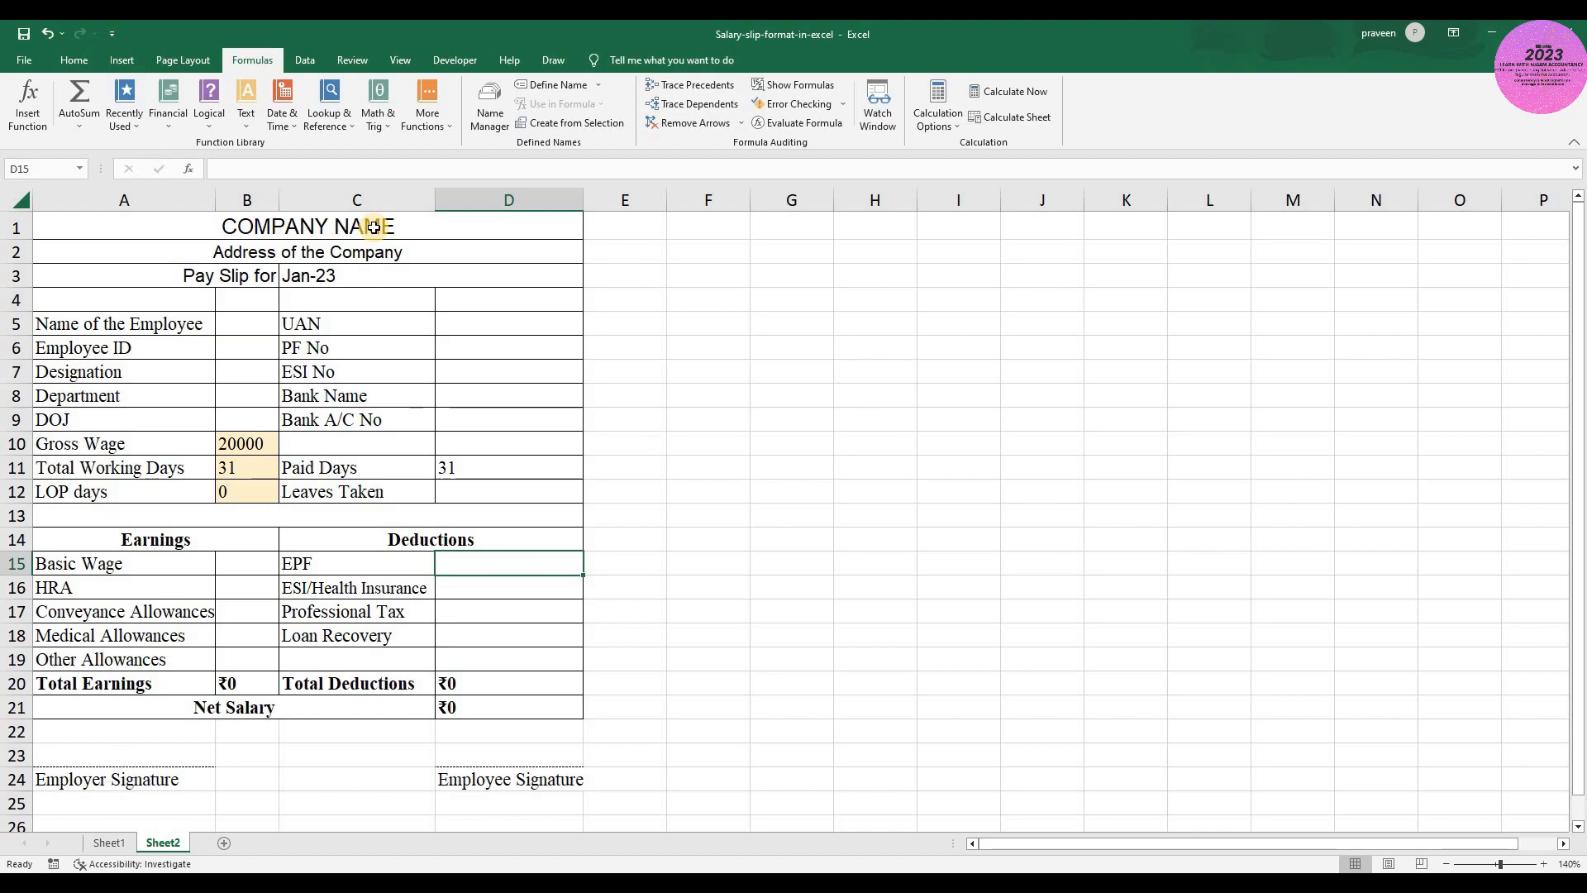
{"action": "key", "text": "Down"}
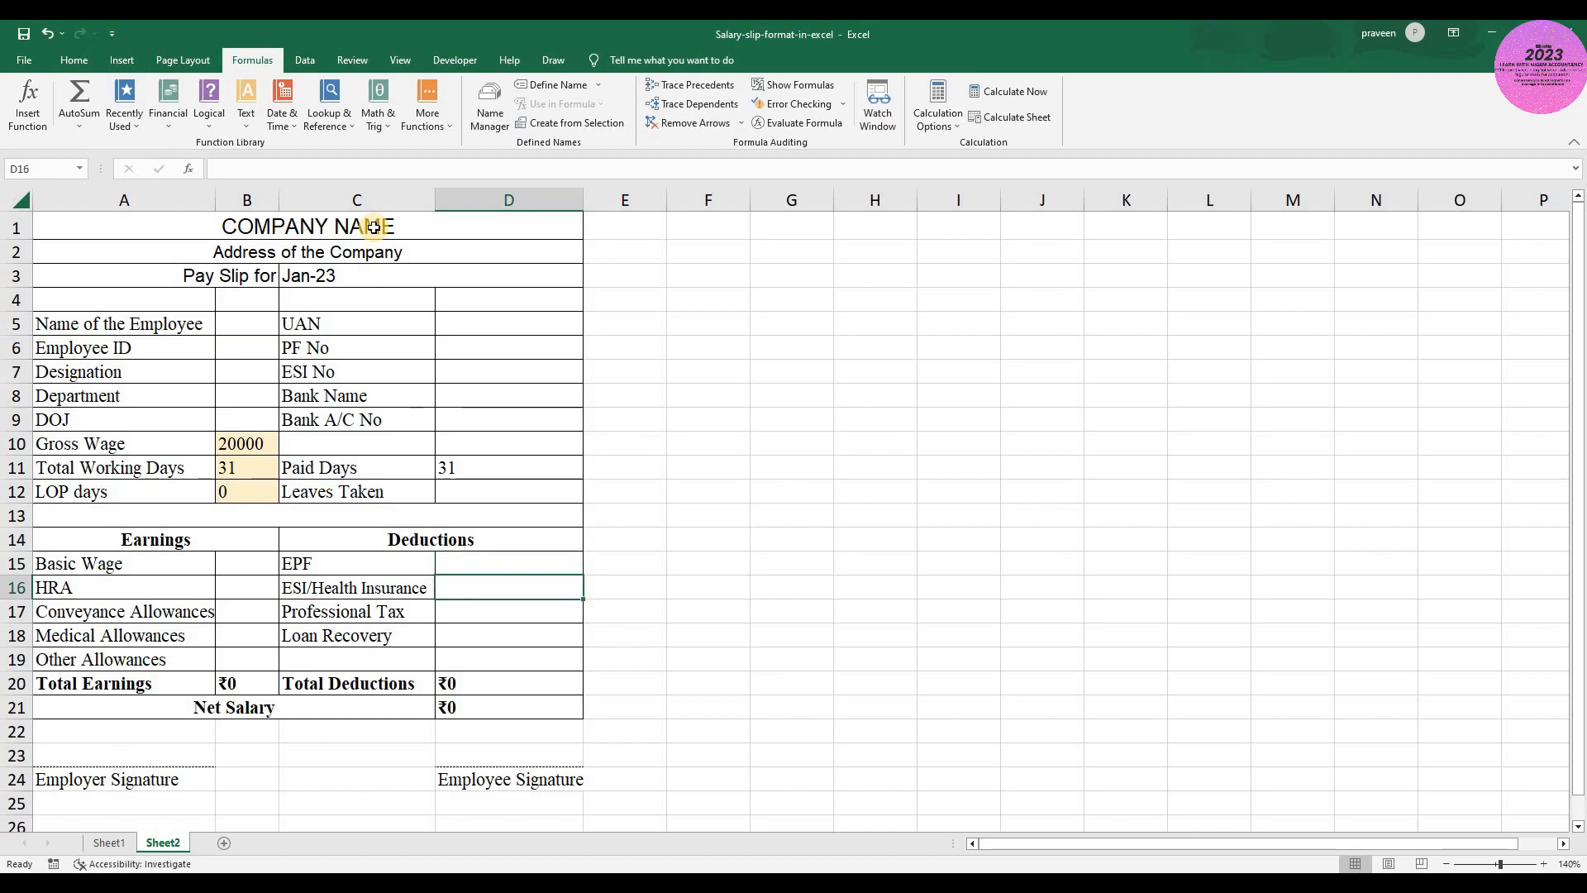
{"action": "key", "text": "Up"}
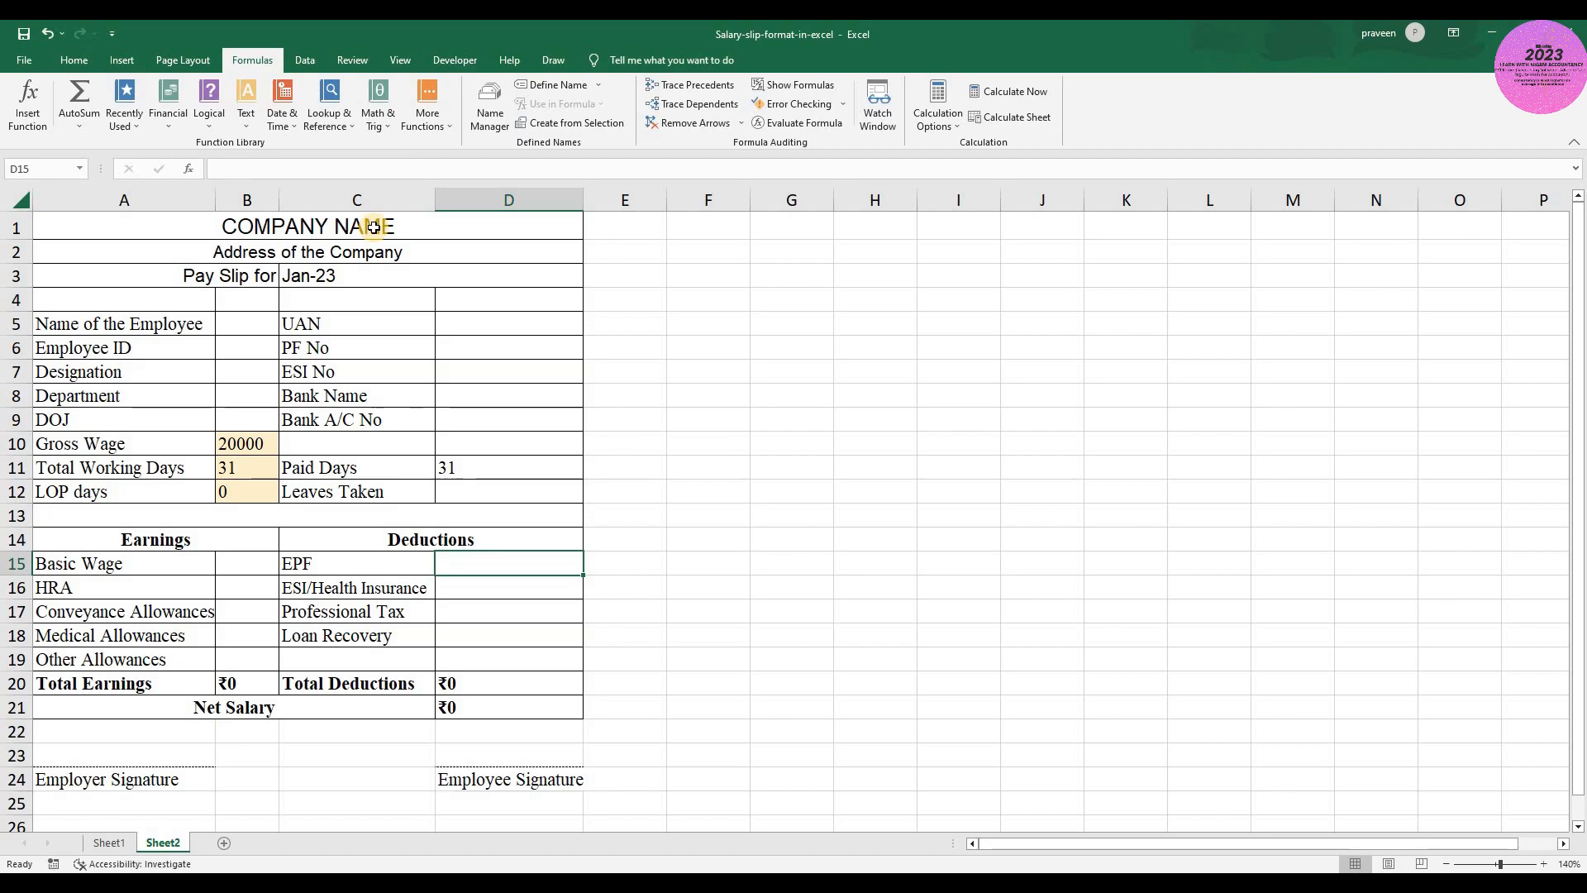
- Rename the Sheet2 worksheet as SALARY SLIP
{"action": "key", "text": "alt+h"}
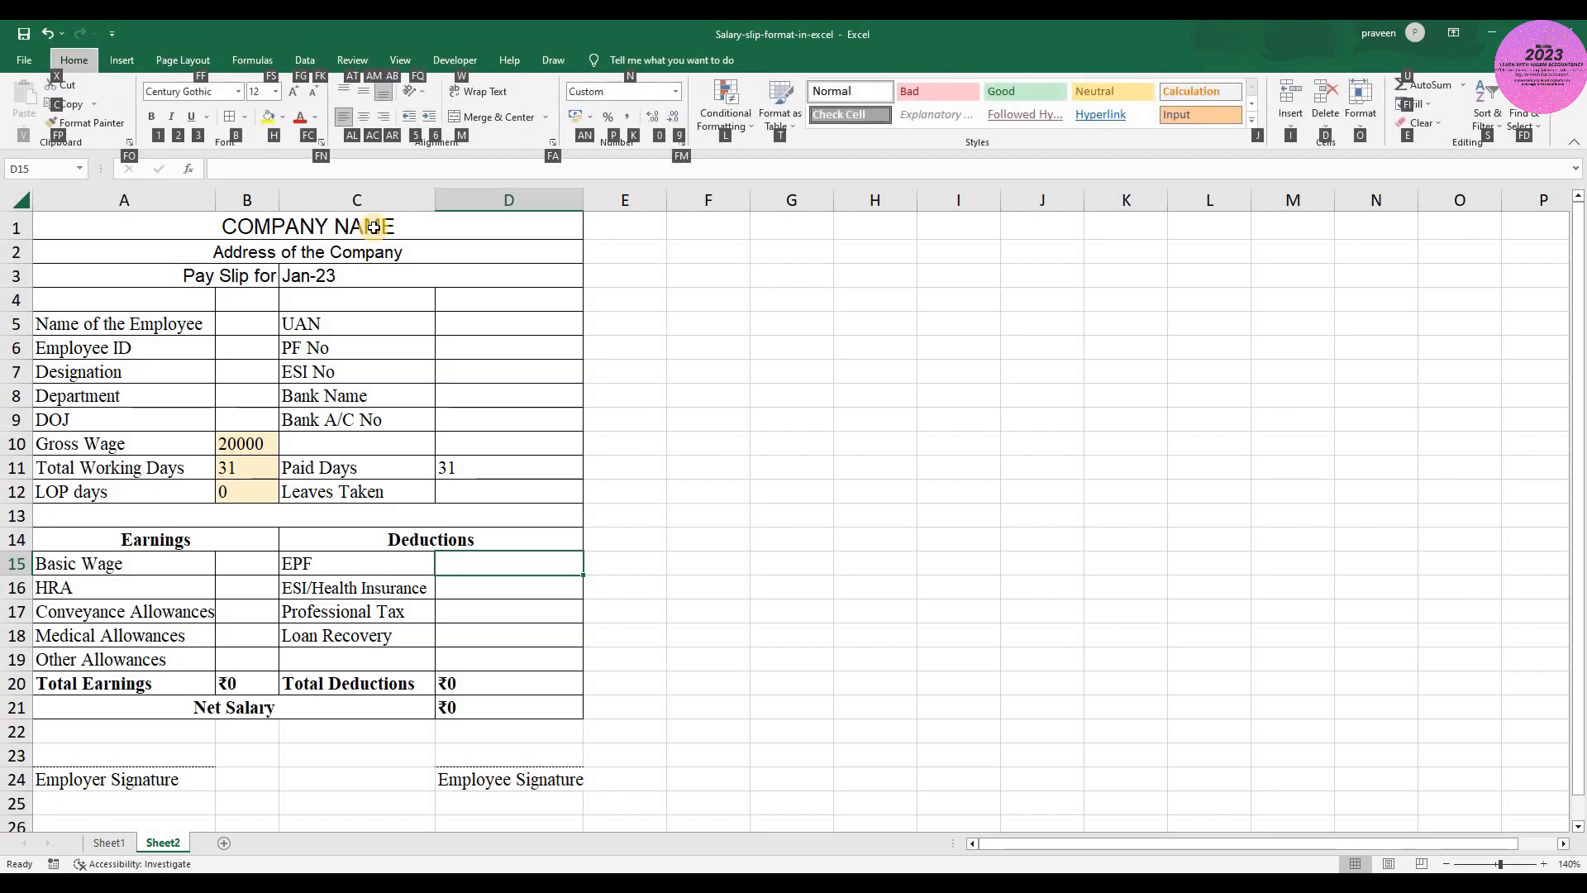
{"action": "type", "text": "orSALARY SLIP"}
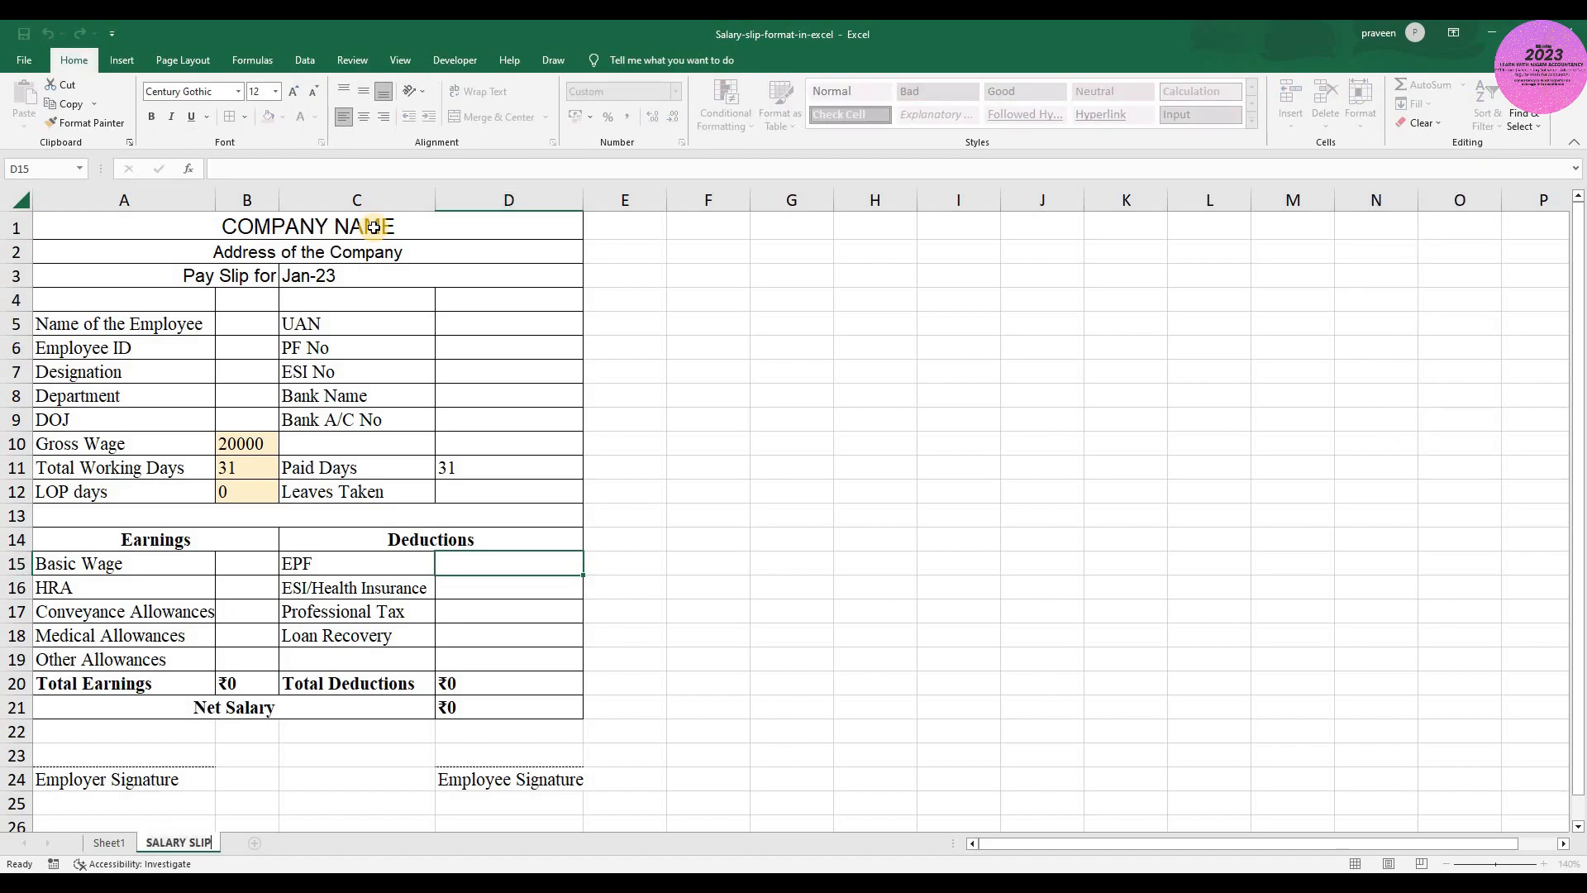
{"action": "key", "text": "Return"}
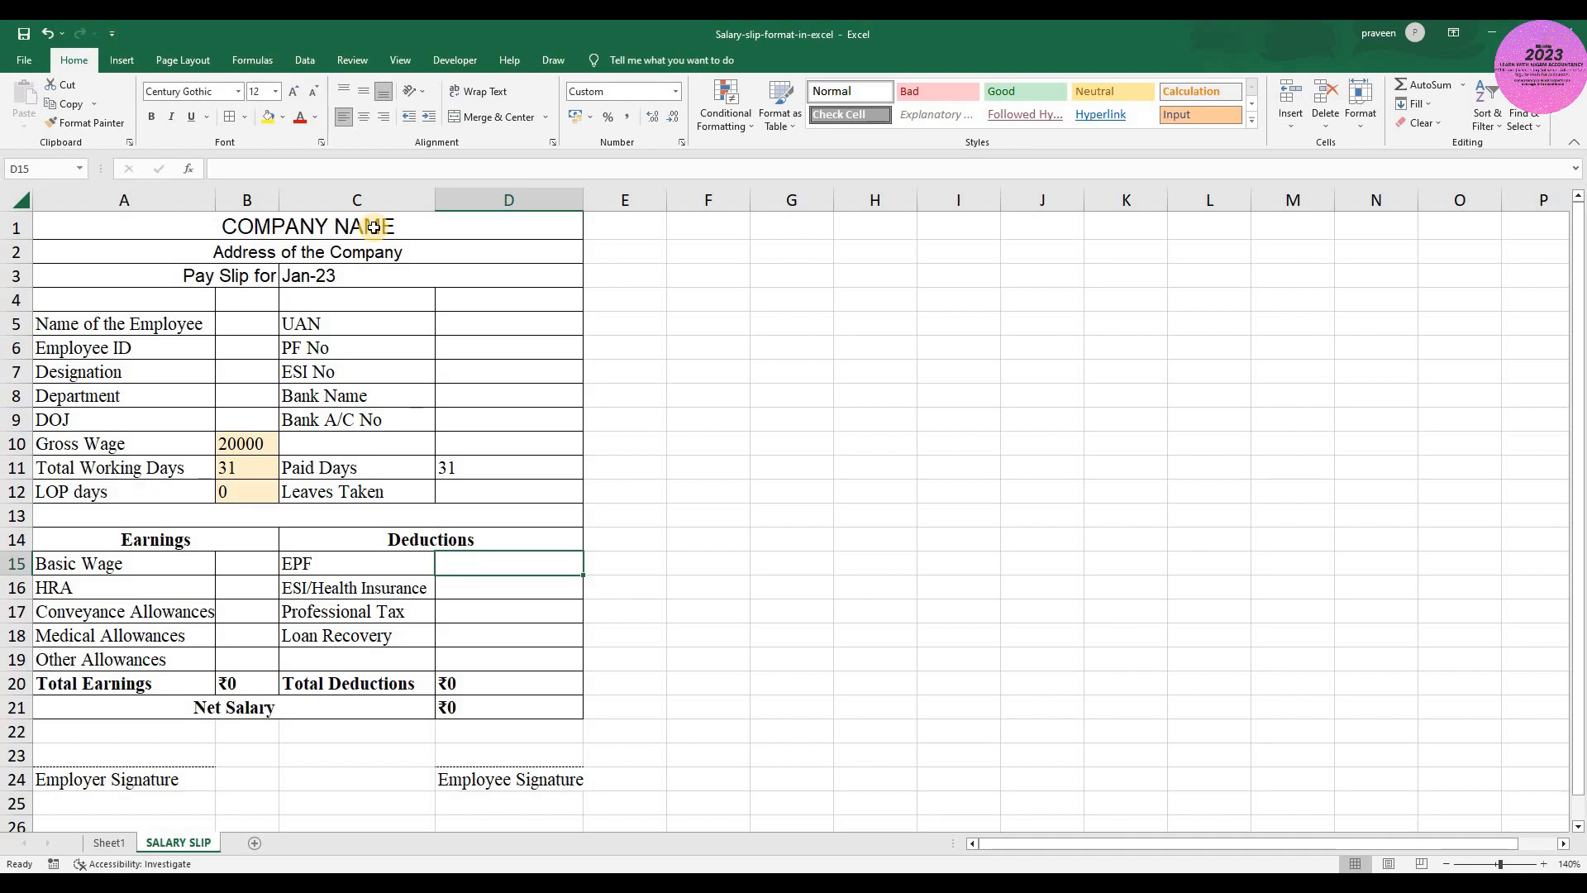
- Review the pay slip header, including the company name, company address and pay month cells
{"action": "key", "text": "Left"}
{"action": "key", "text": "Left"}
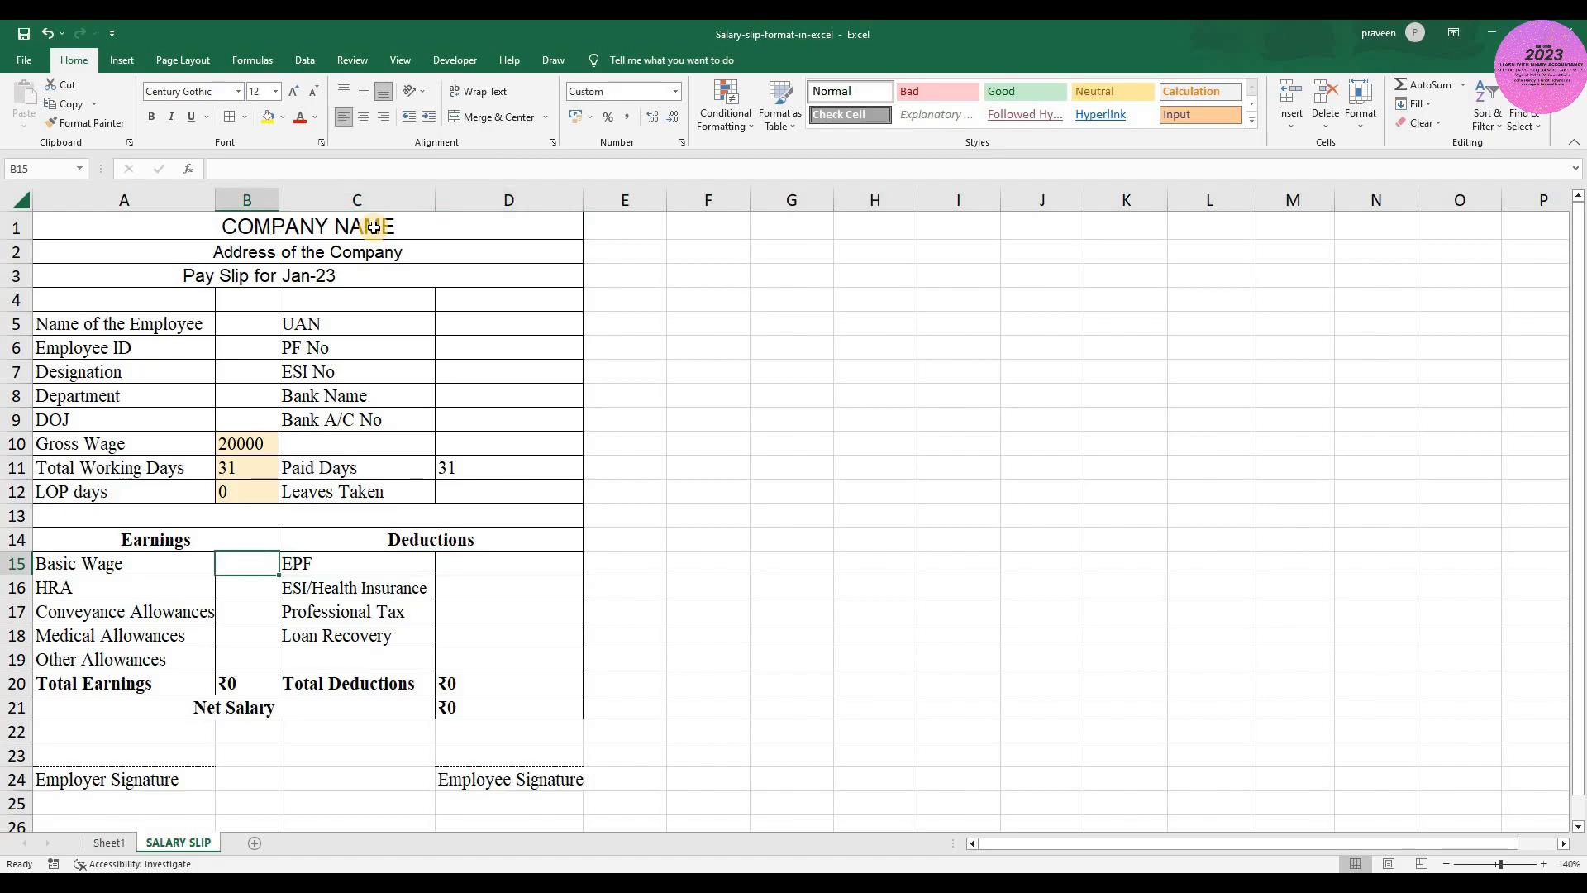
{"action": "key", "text": "Up"}
{"action": "key", "text": "Up"}
{"action": "key", "text": "Up"}
{"action": "key", "text": "Up"}
{"action": "key", "text": "Up"}
{"action": "key", "text": "Up"}
{"action": "key", "text": "Up"}
{"action": "key", "text": "Up"}
{"action": "key", "text": "Up"}
{"action": "key", "text": "Up"}
{"action": "key", "text": "Up"}
{"action": "key", "text": "Up"}
{"action": "key", "text": "Up"}
{"action": "key", "text": "Up"}
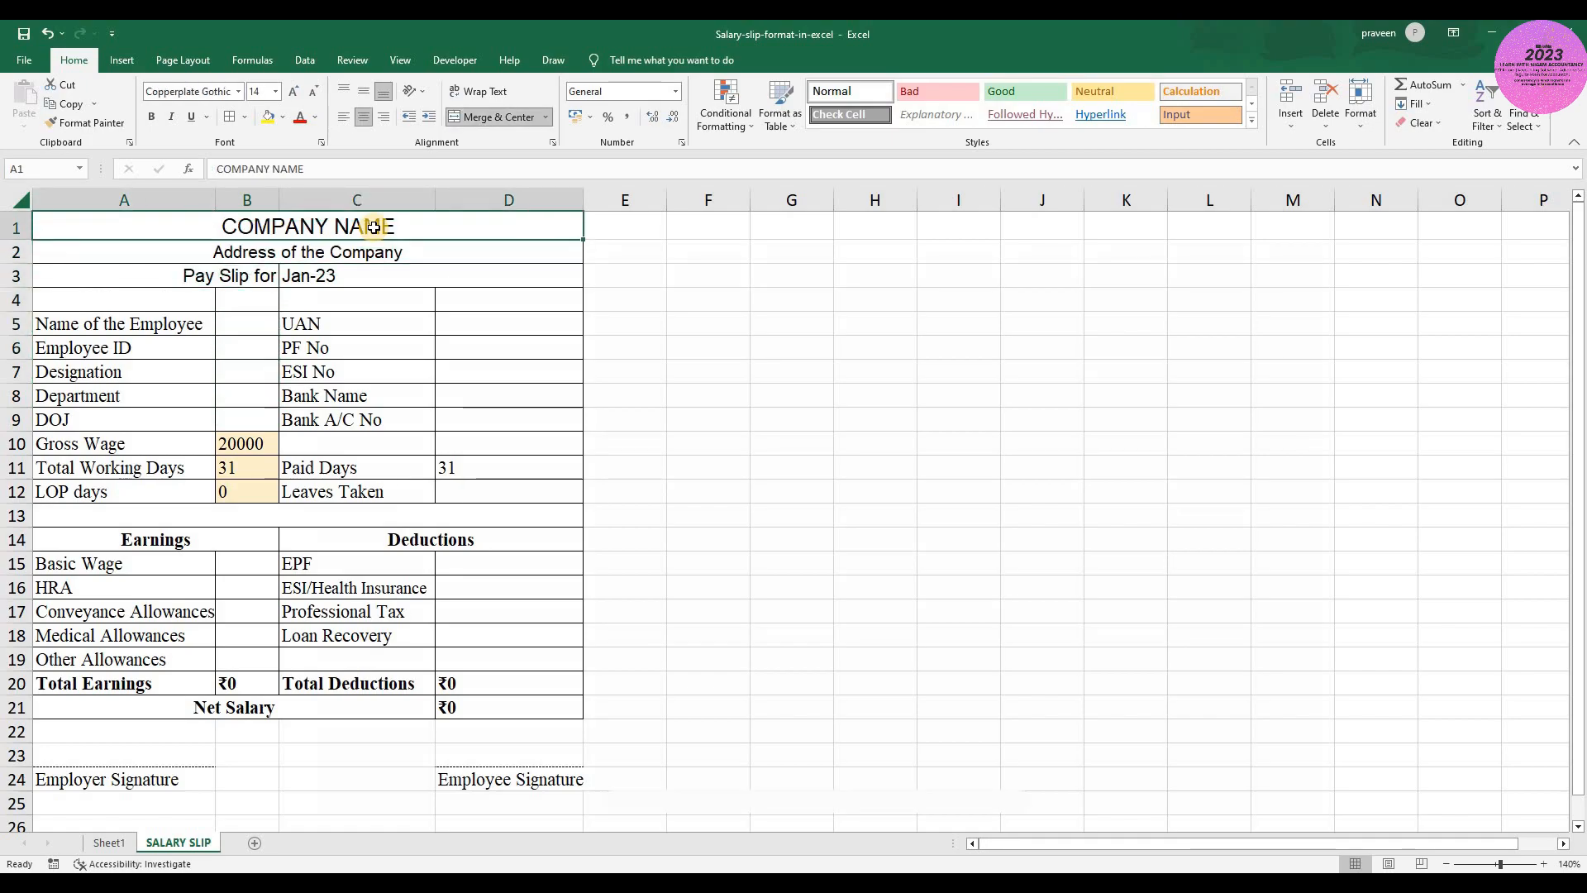
{"action": "key", "text": "Down"}
{"action": "key", "text": "Down"}
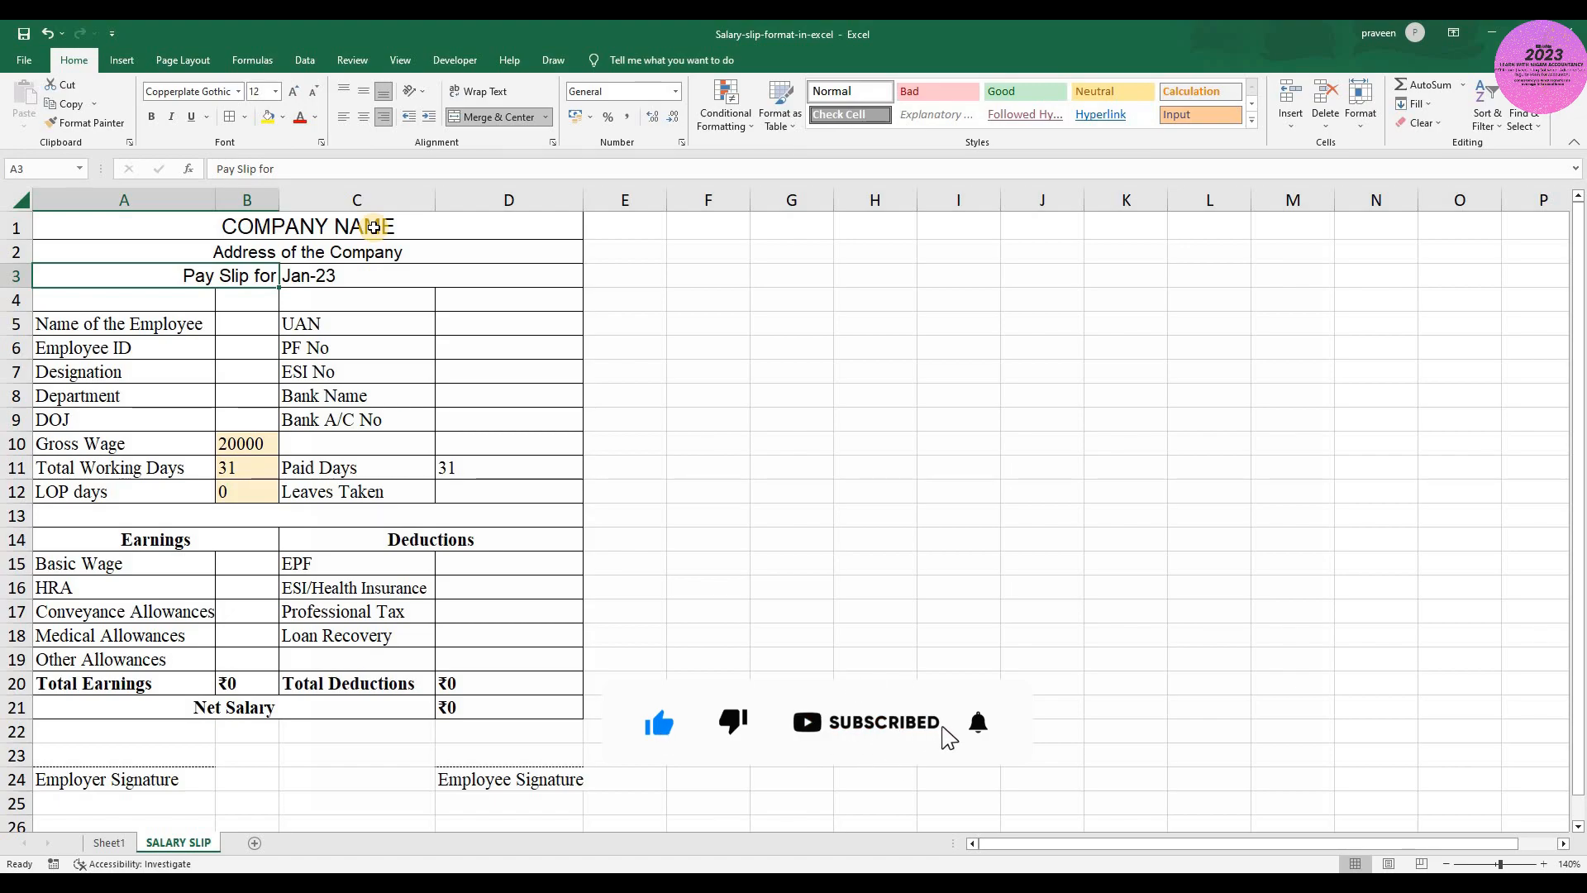
{"action": "key", "text": "Up"}
{"action": "key", "text": "Down"}
{"action": "key", "text": "Right"}
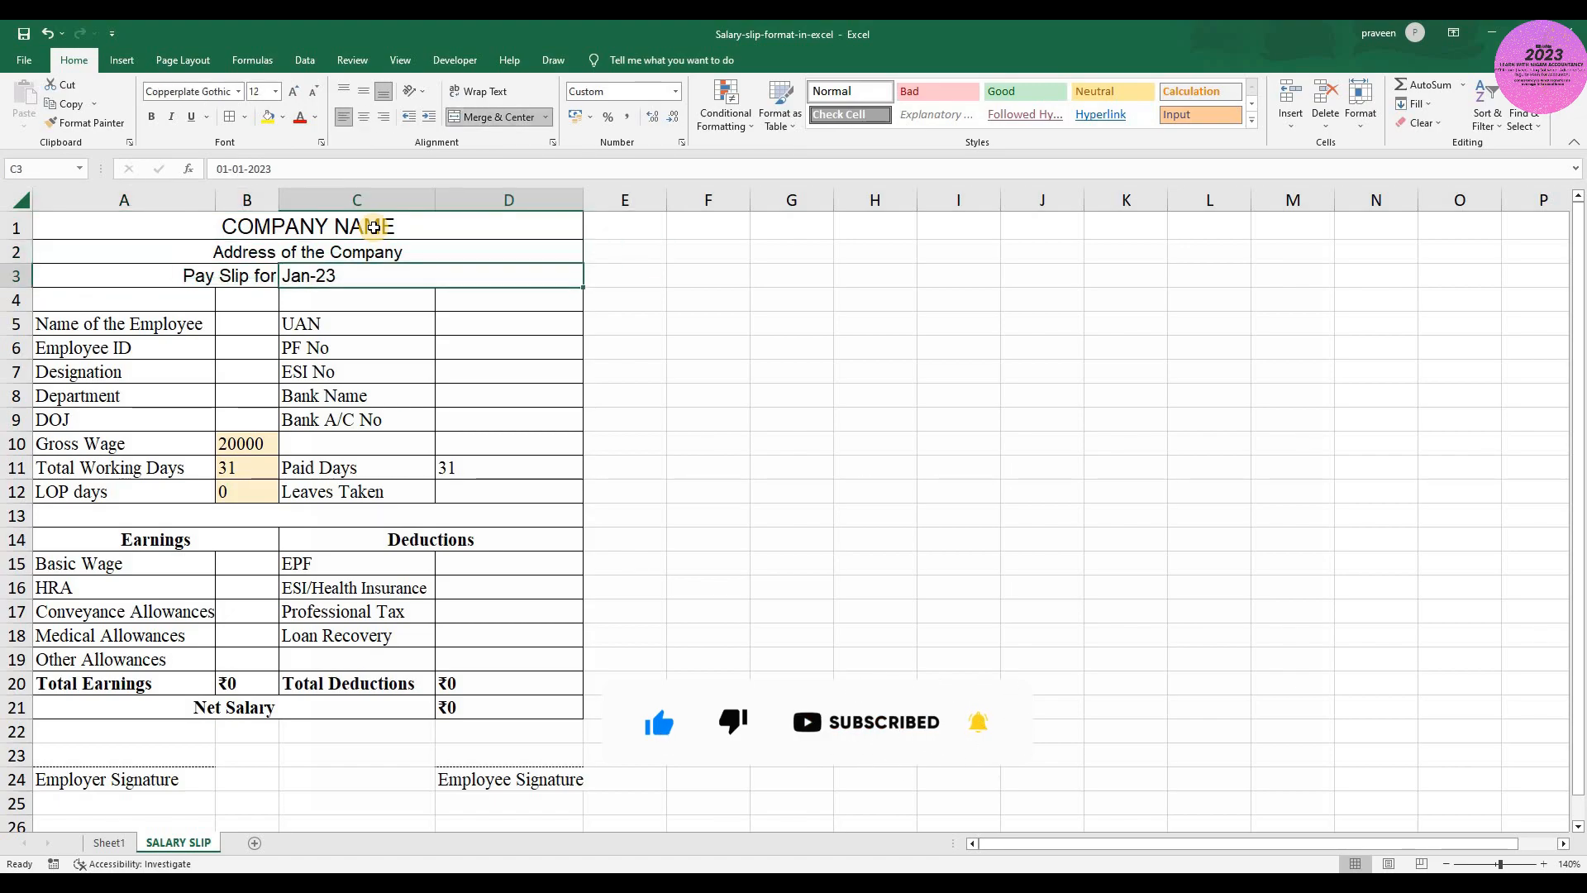
{"action": "key", "text": "Left"}
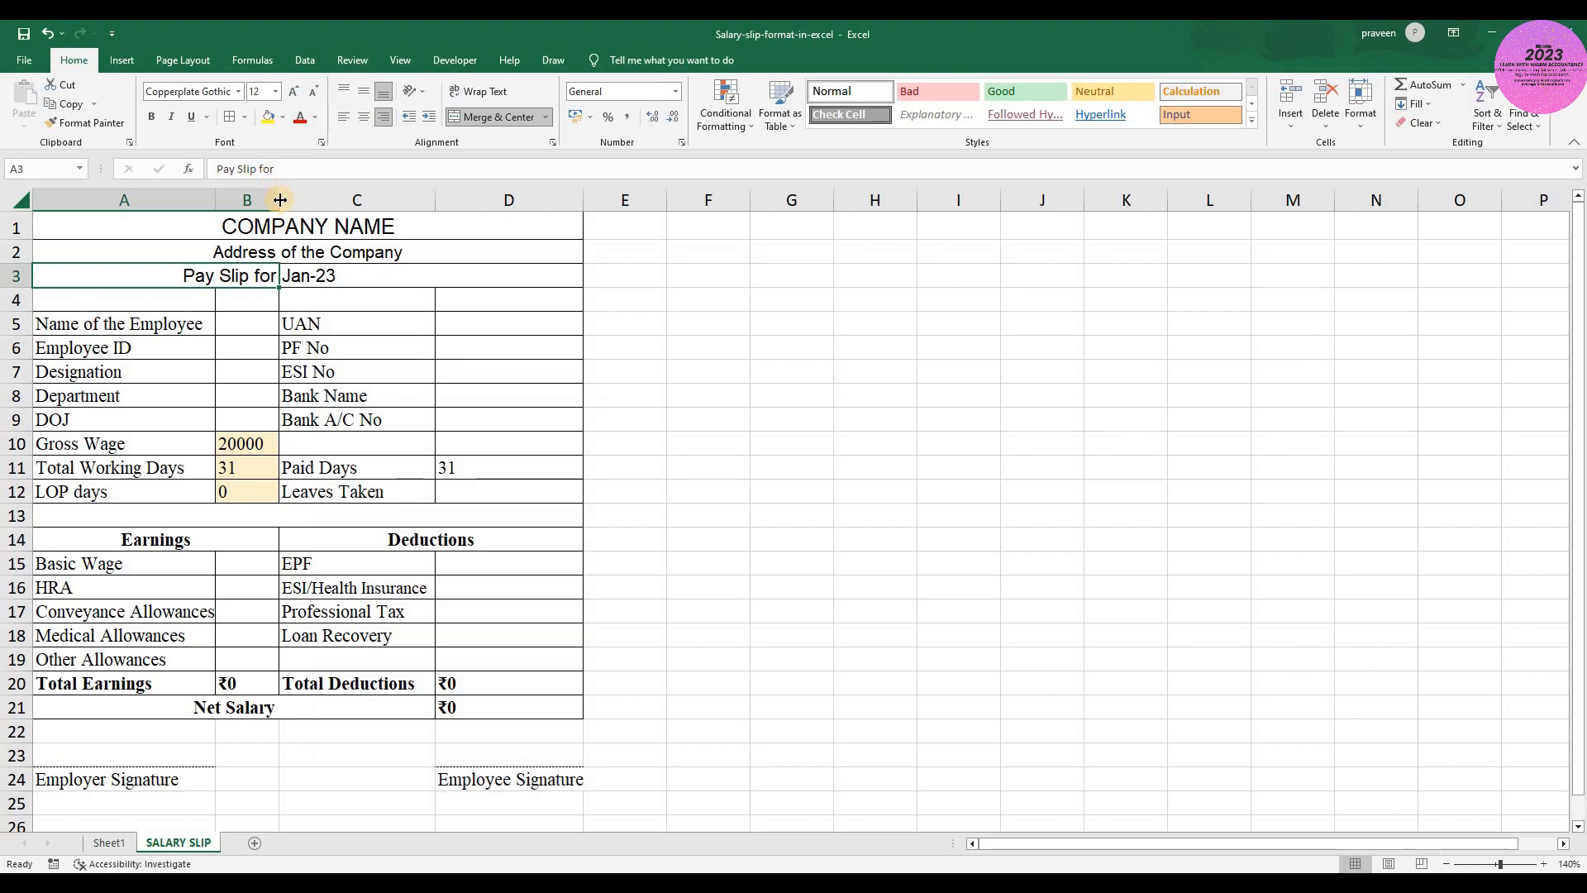
- Widen column B slightly and set the Gross Wage in B10 to 25000
{"action": "left_click_drag", "start_coordinate": [279, 199], "coordinate": [303, 199]}
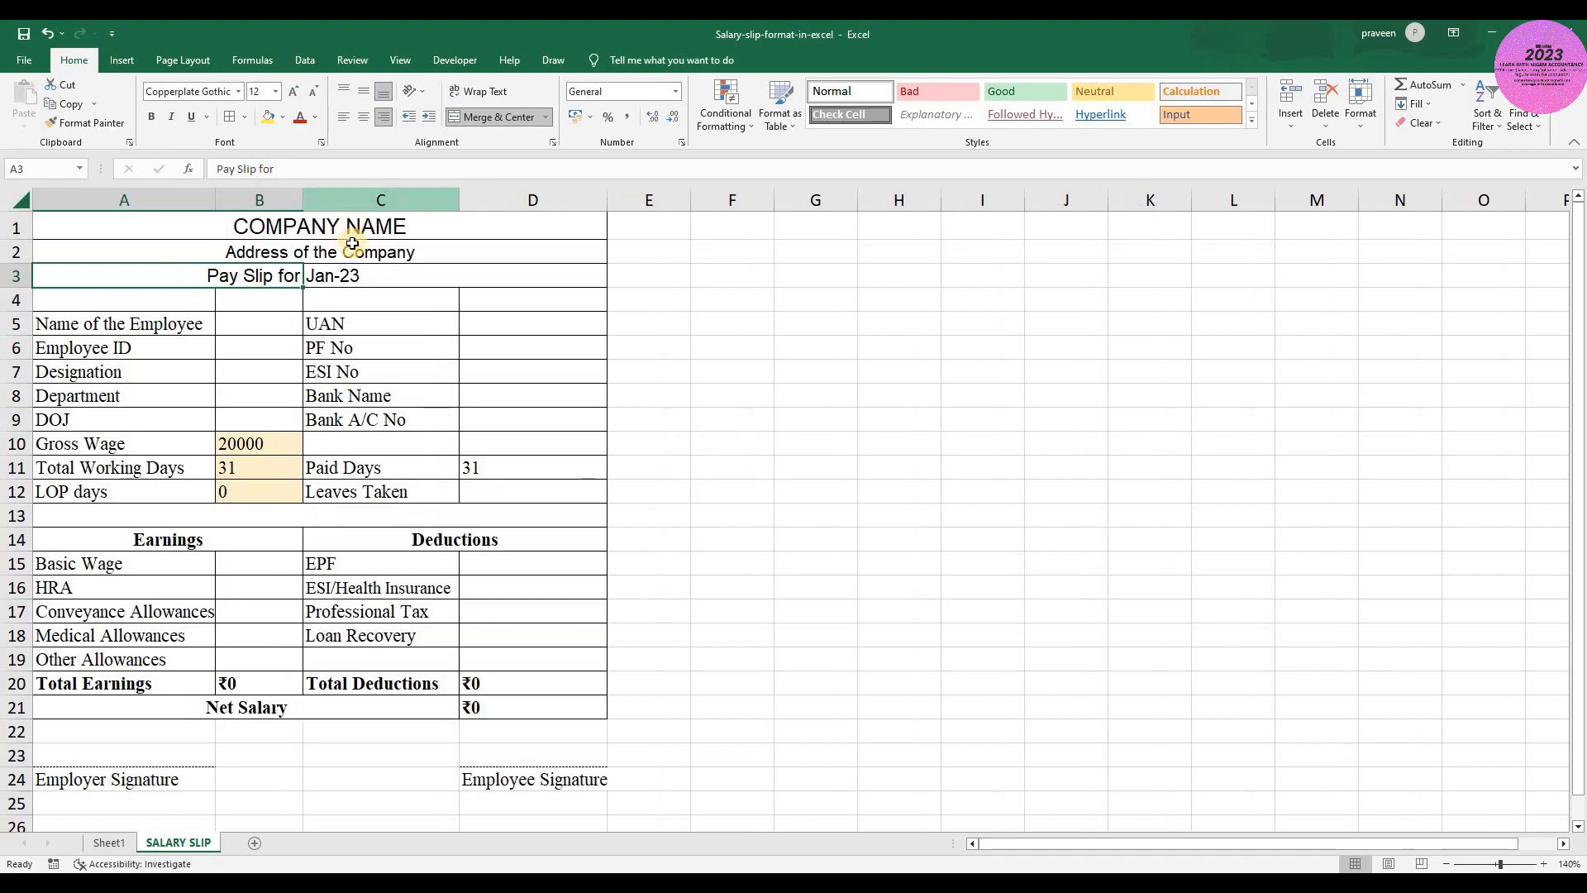
{"action": "left_click", "coordinate": [262, 442]}
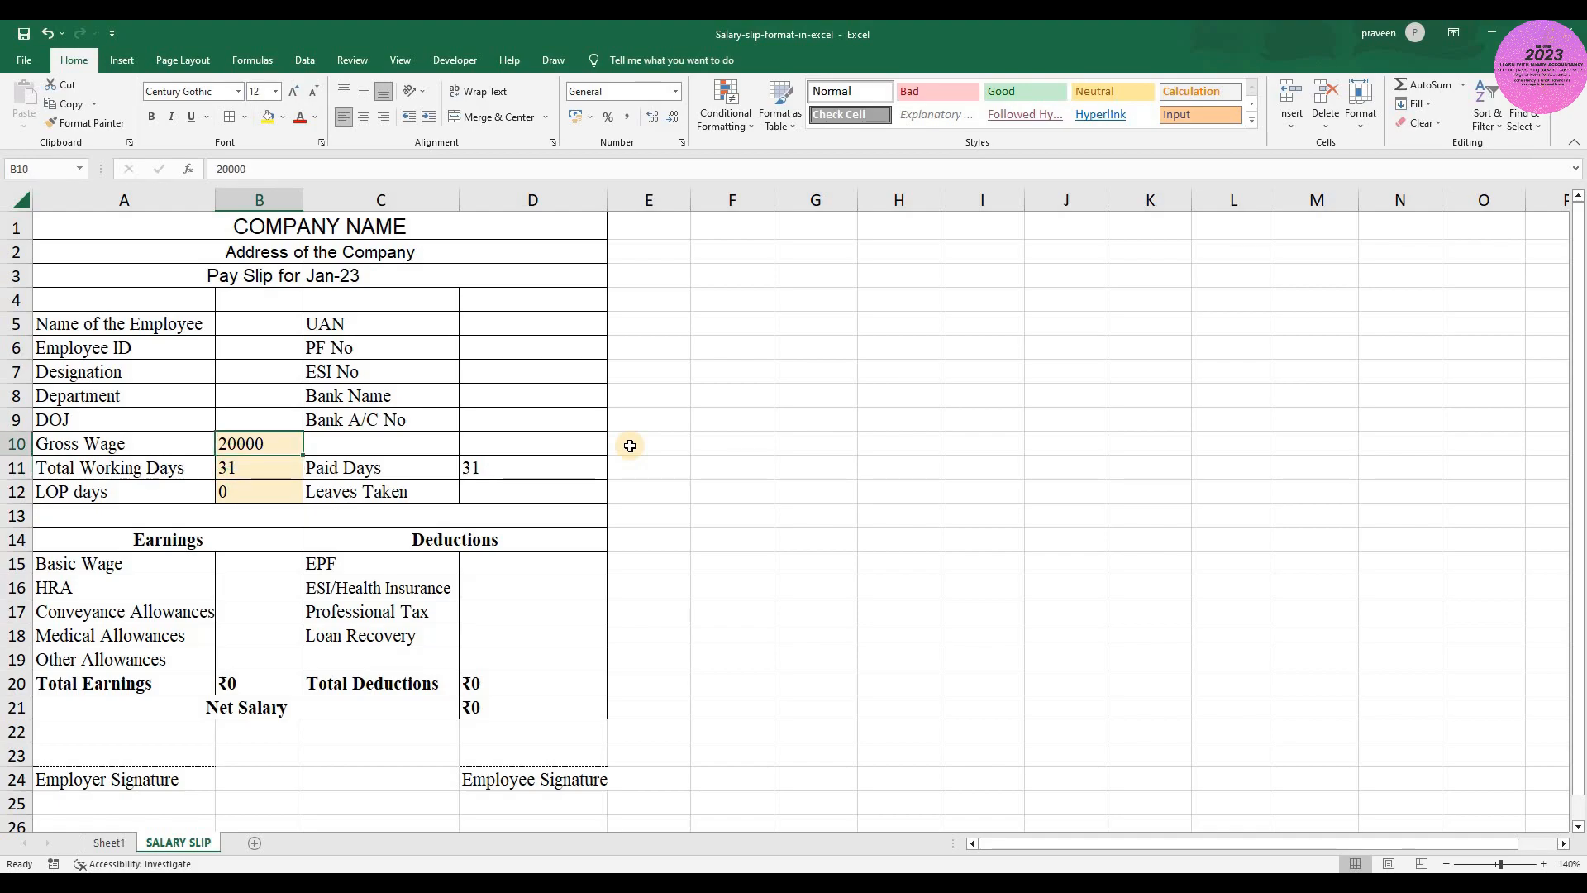
{"action": "type", "text": "25000"}
{"action": "key", "text": "Return"}
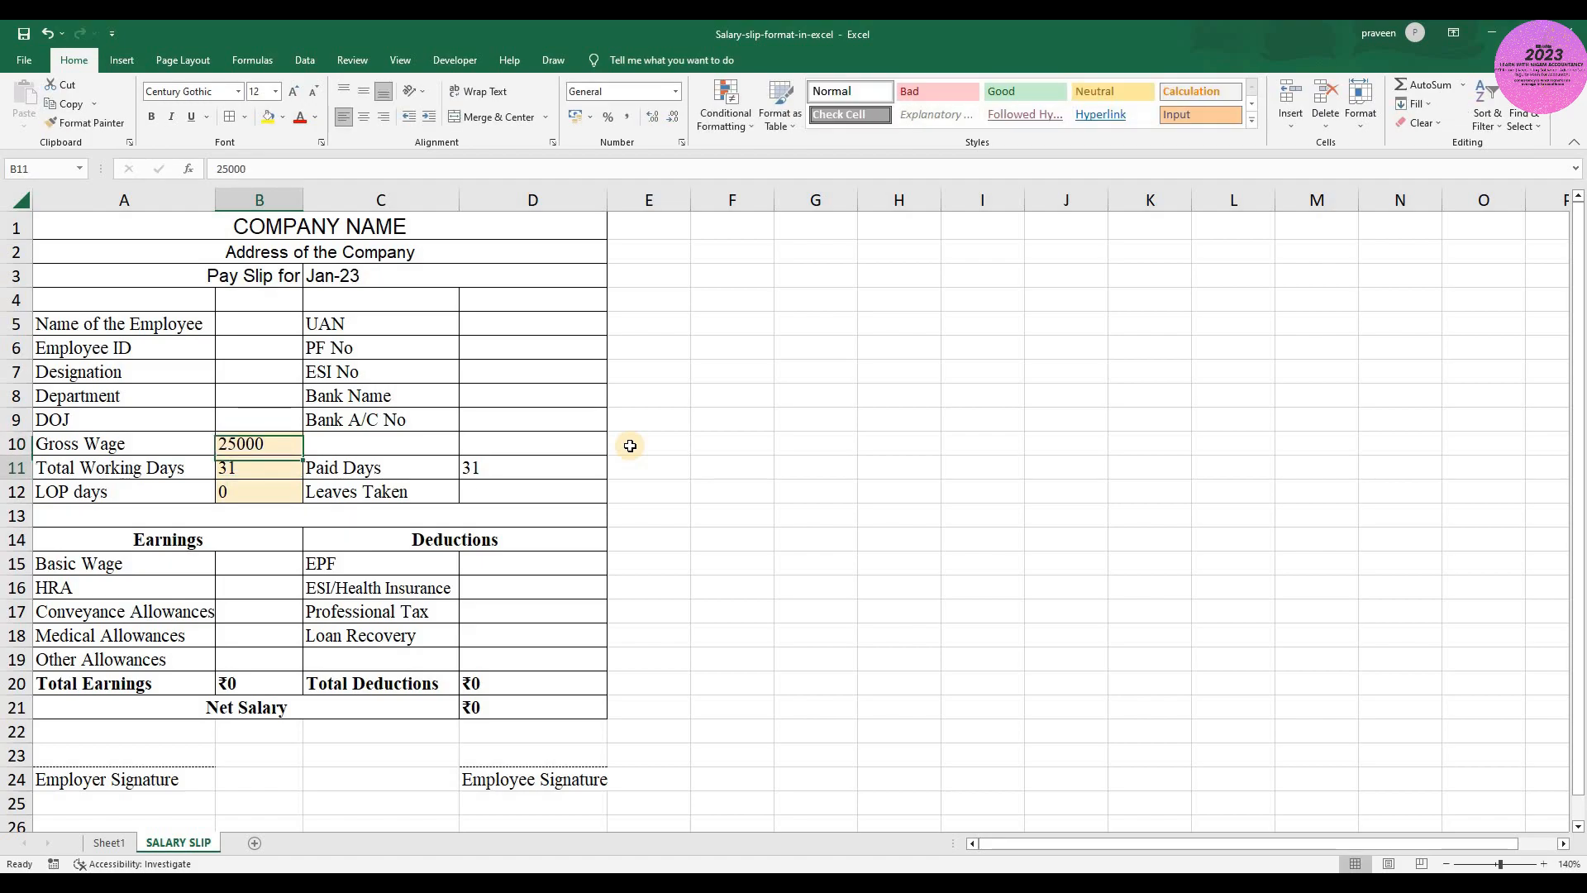
{"action": "key", "text": "Up"}
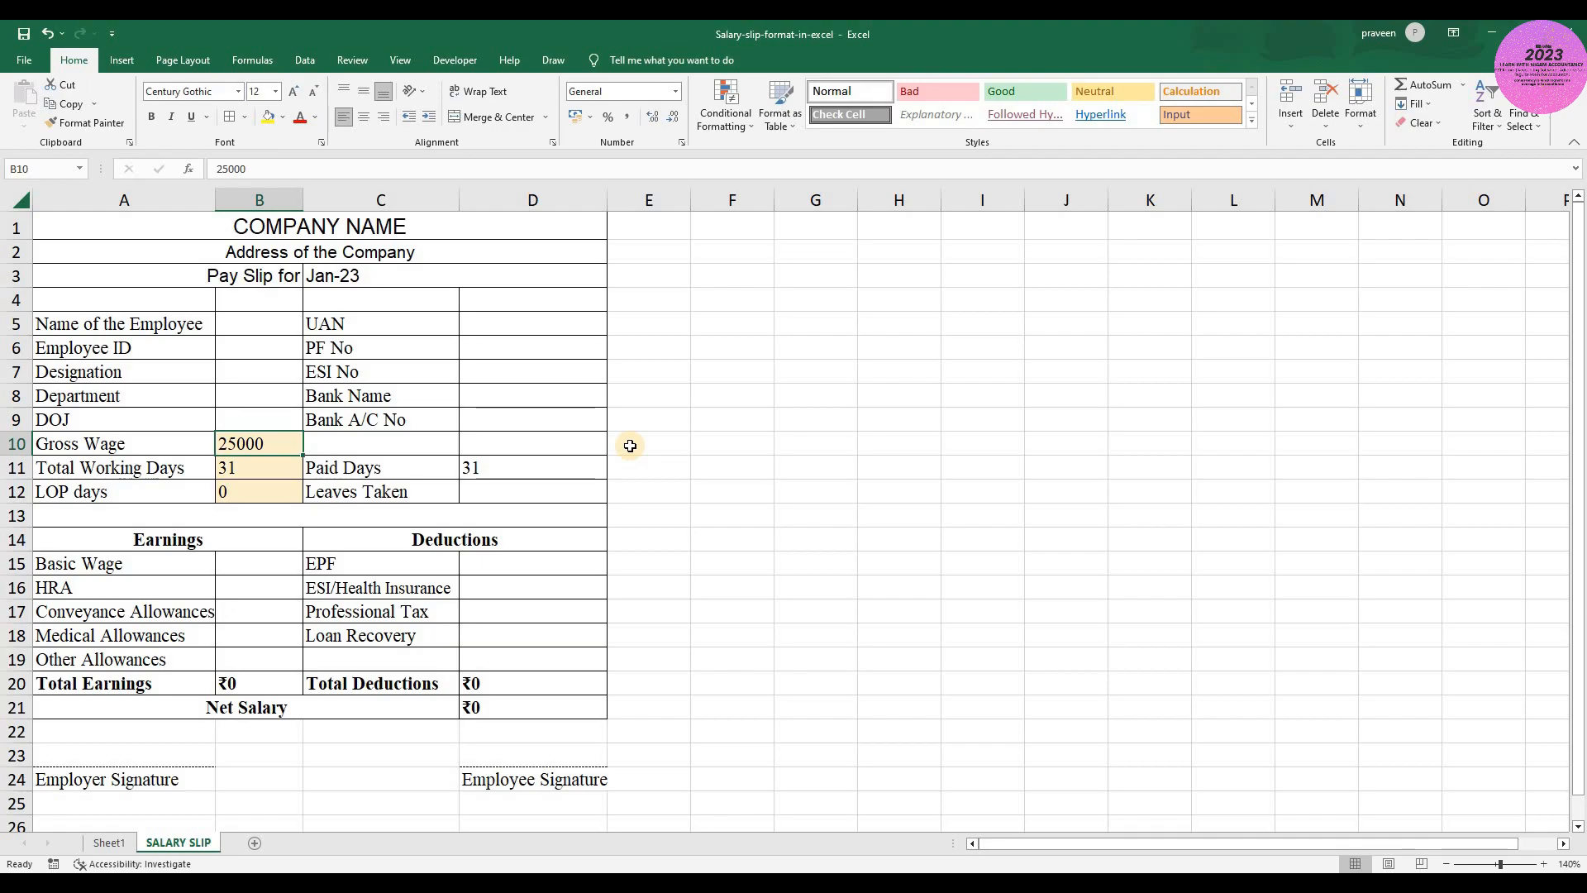
- Examine the Total Working Days, LOP days and Leaves Taken cells and the formula behind Paid Days
{"action": "key", "text": "Down"}
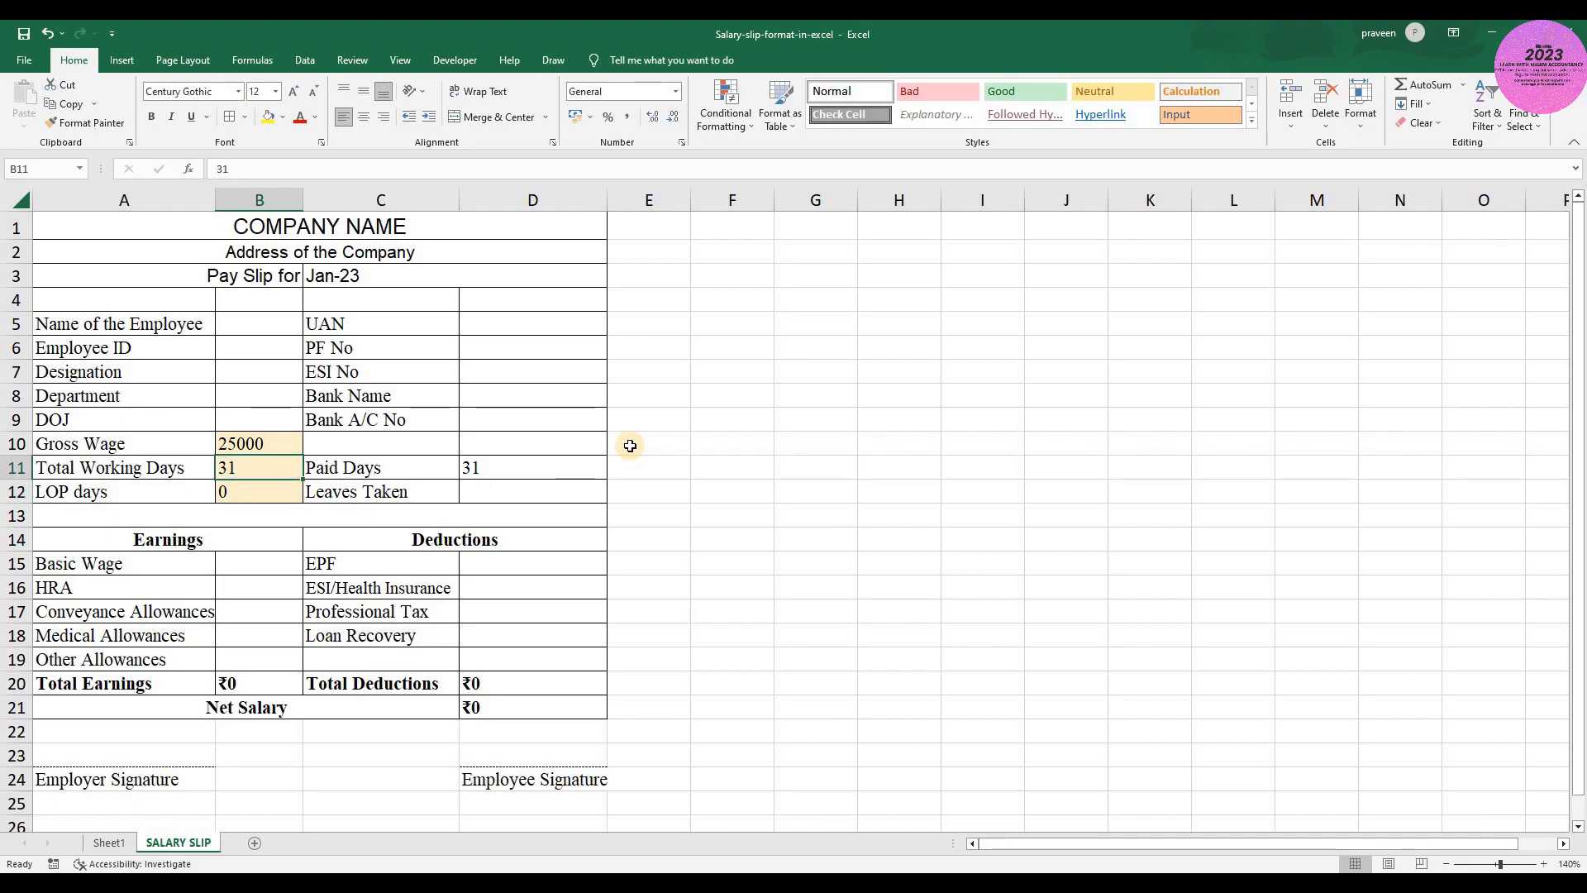
{"action": "key", "text": "Down"}
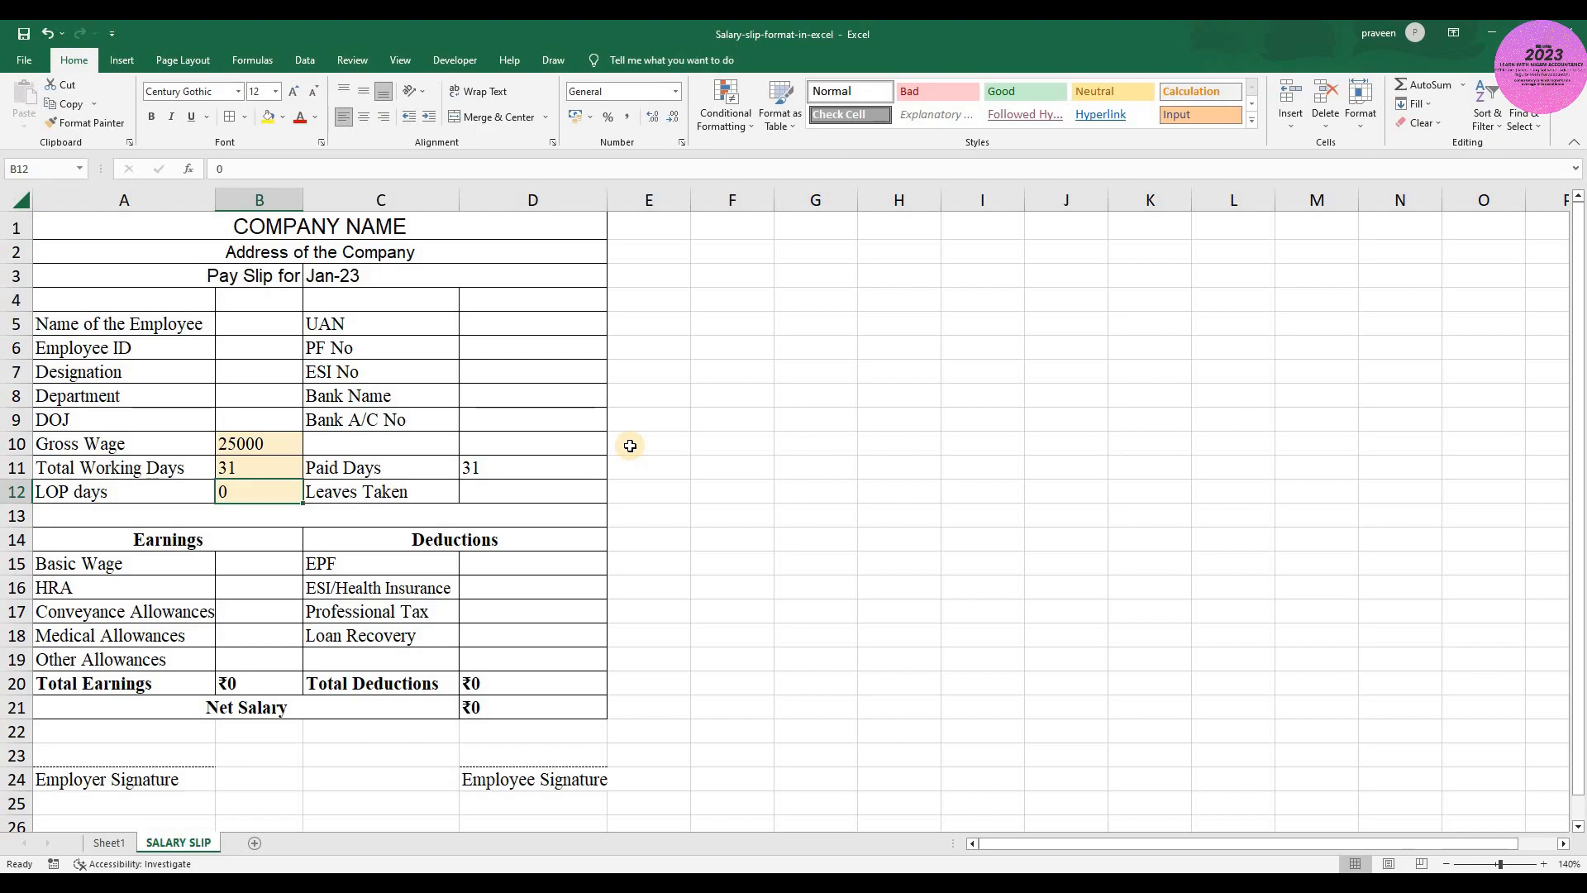
{"action": "key", "text": "Right"}
{"action": "key", "text": "Right"}
{"action": "key", "text": "Up"}
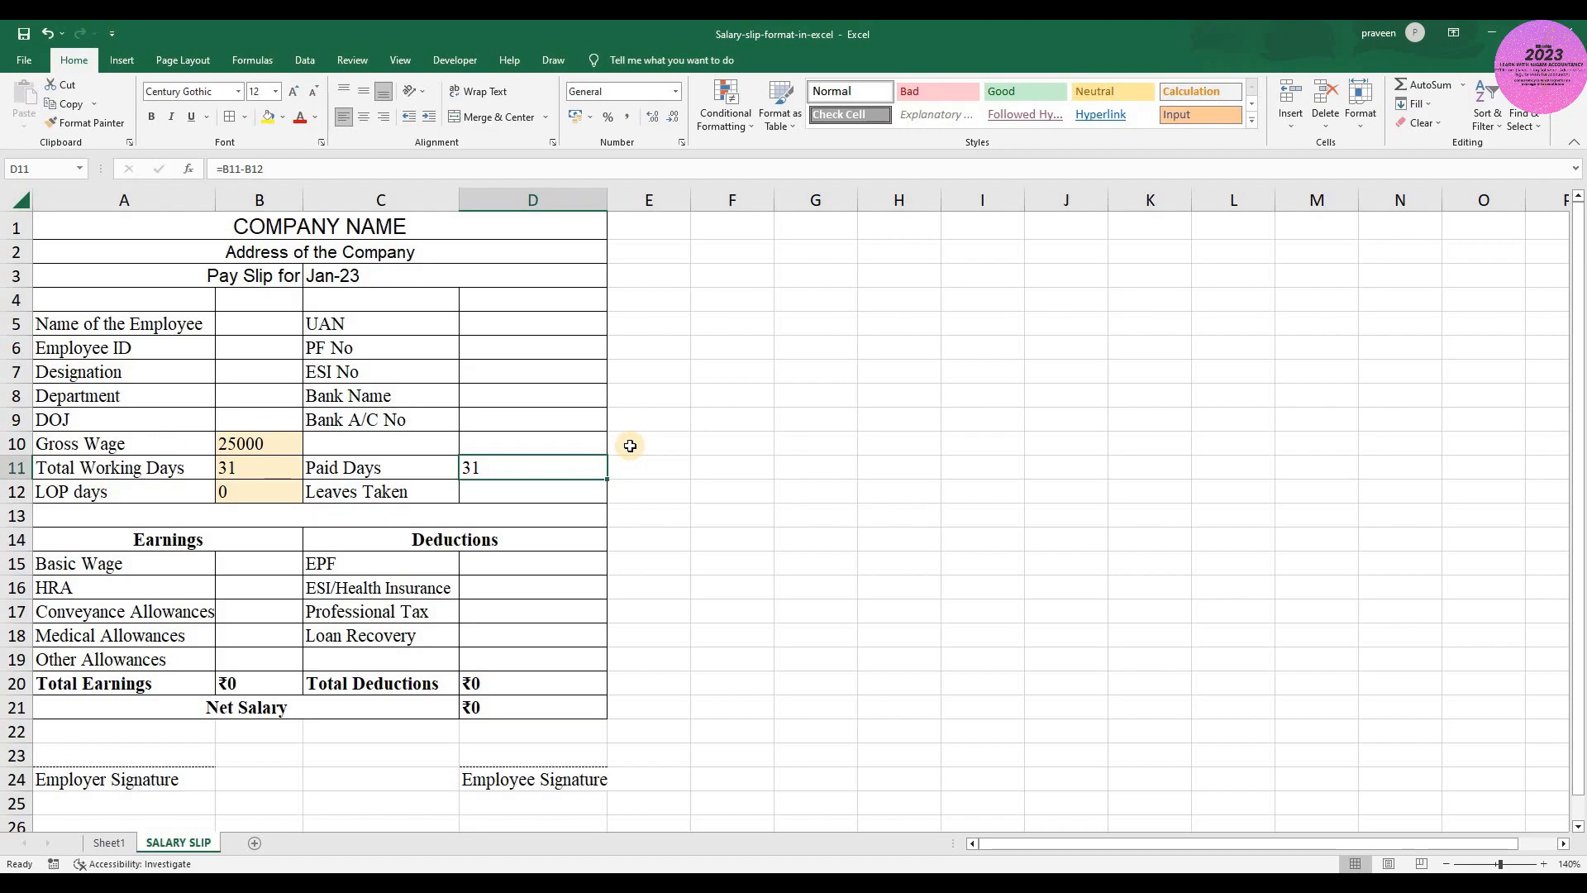
{"action": "key", "text": "Down"}
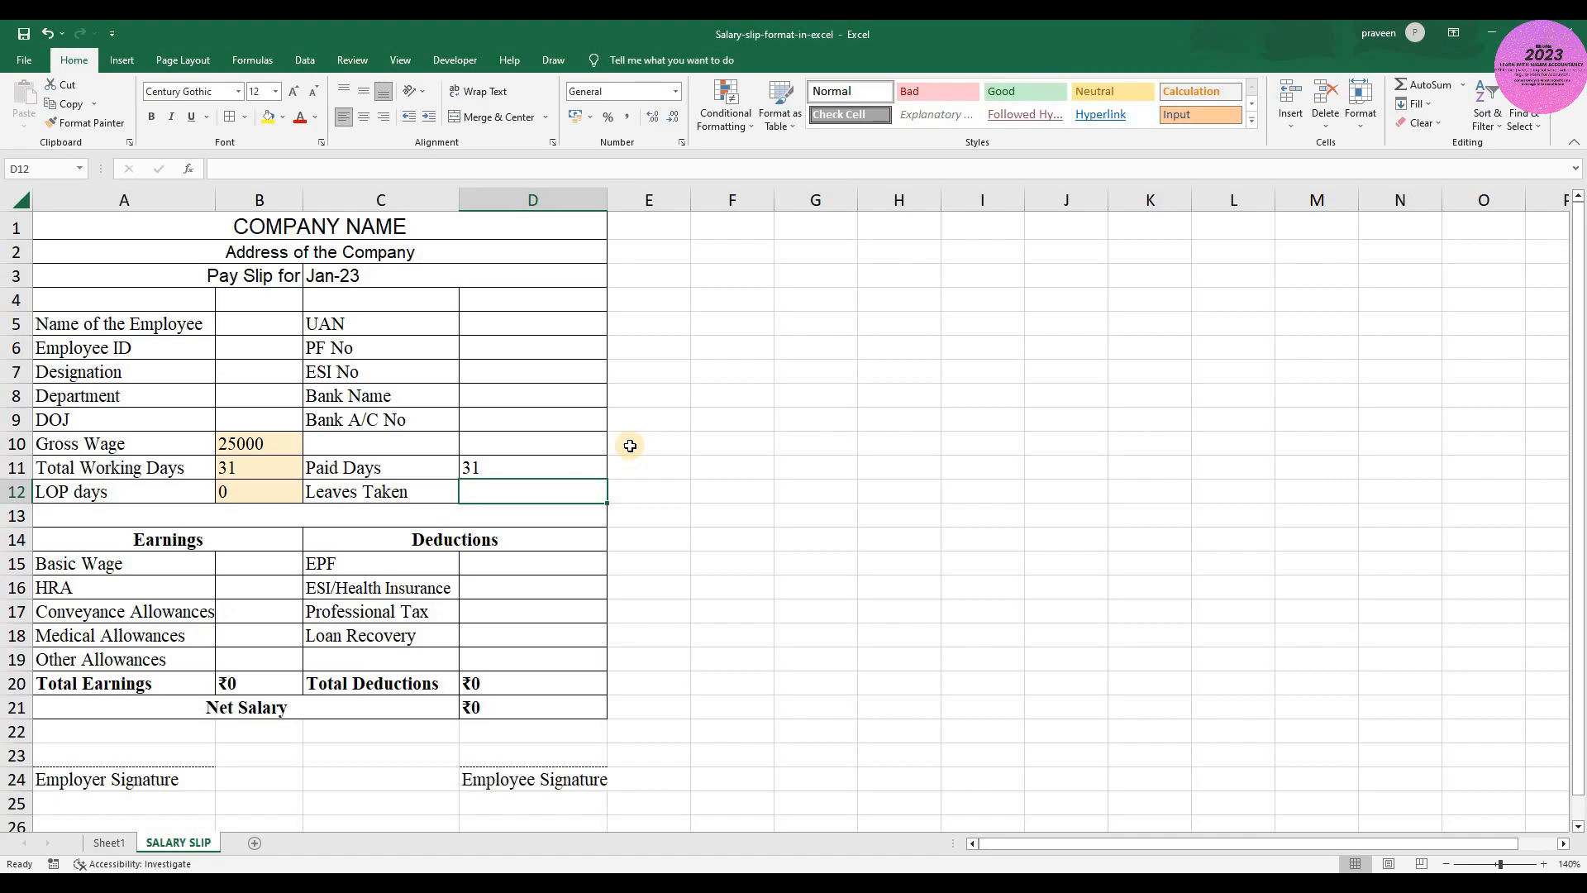
{"action": "key", "text": "Left"}
{"action": "key", "text": "Left"}
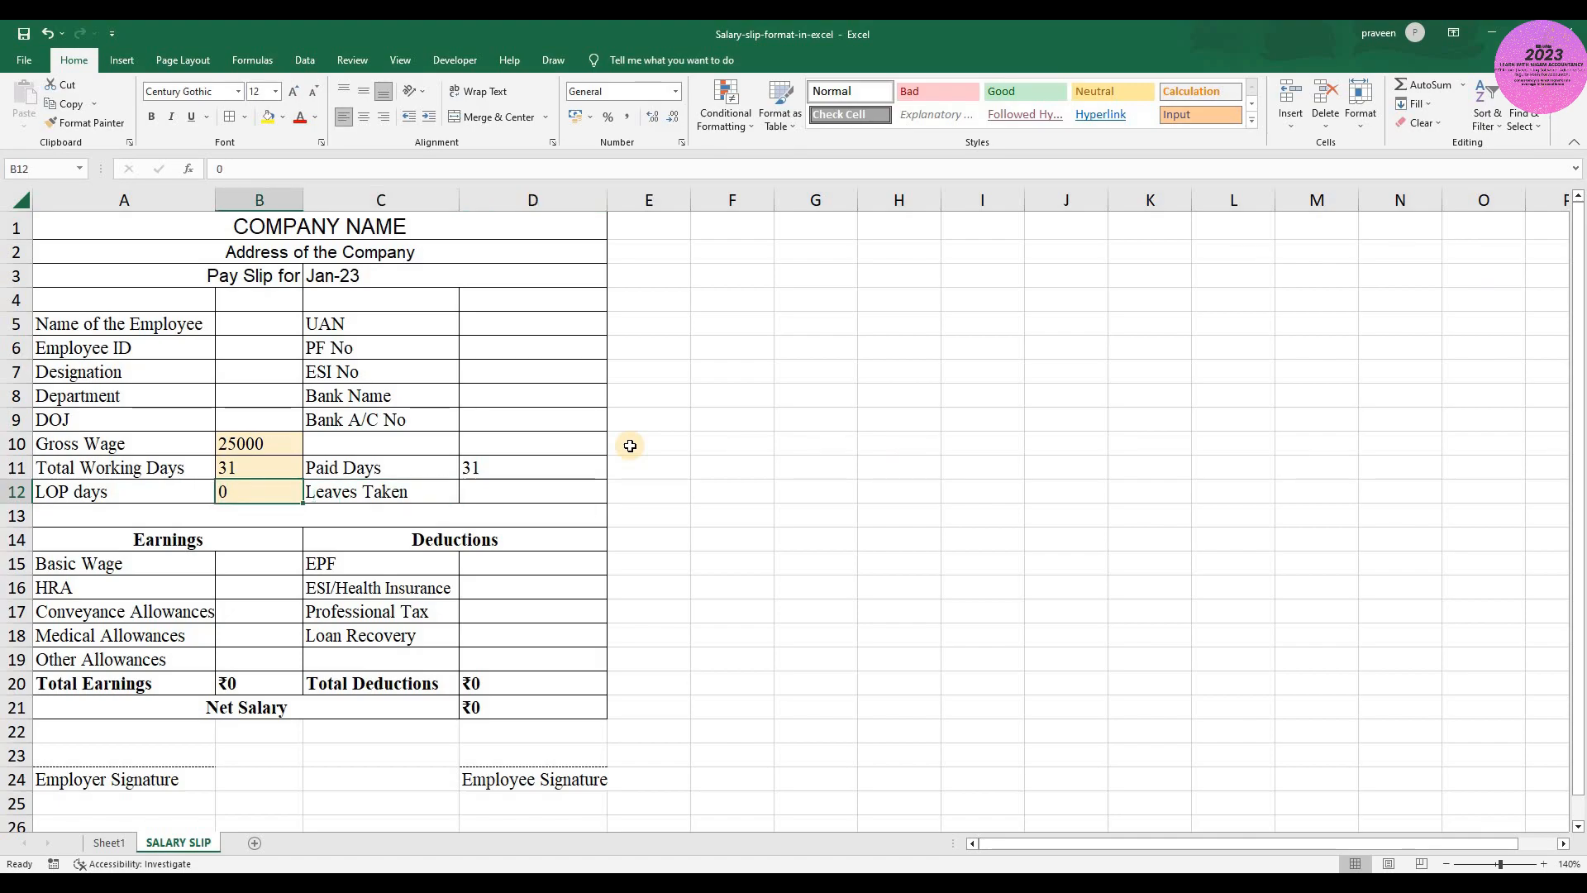
- Look over the Earnings and Deductions headings and the Basic Wage, HRA and allowance cells in column B
{"action": "key", "text": "Down"}
{"action": "key", "text": "Down"}
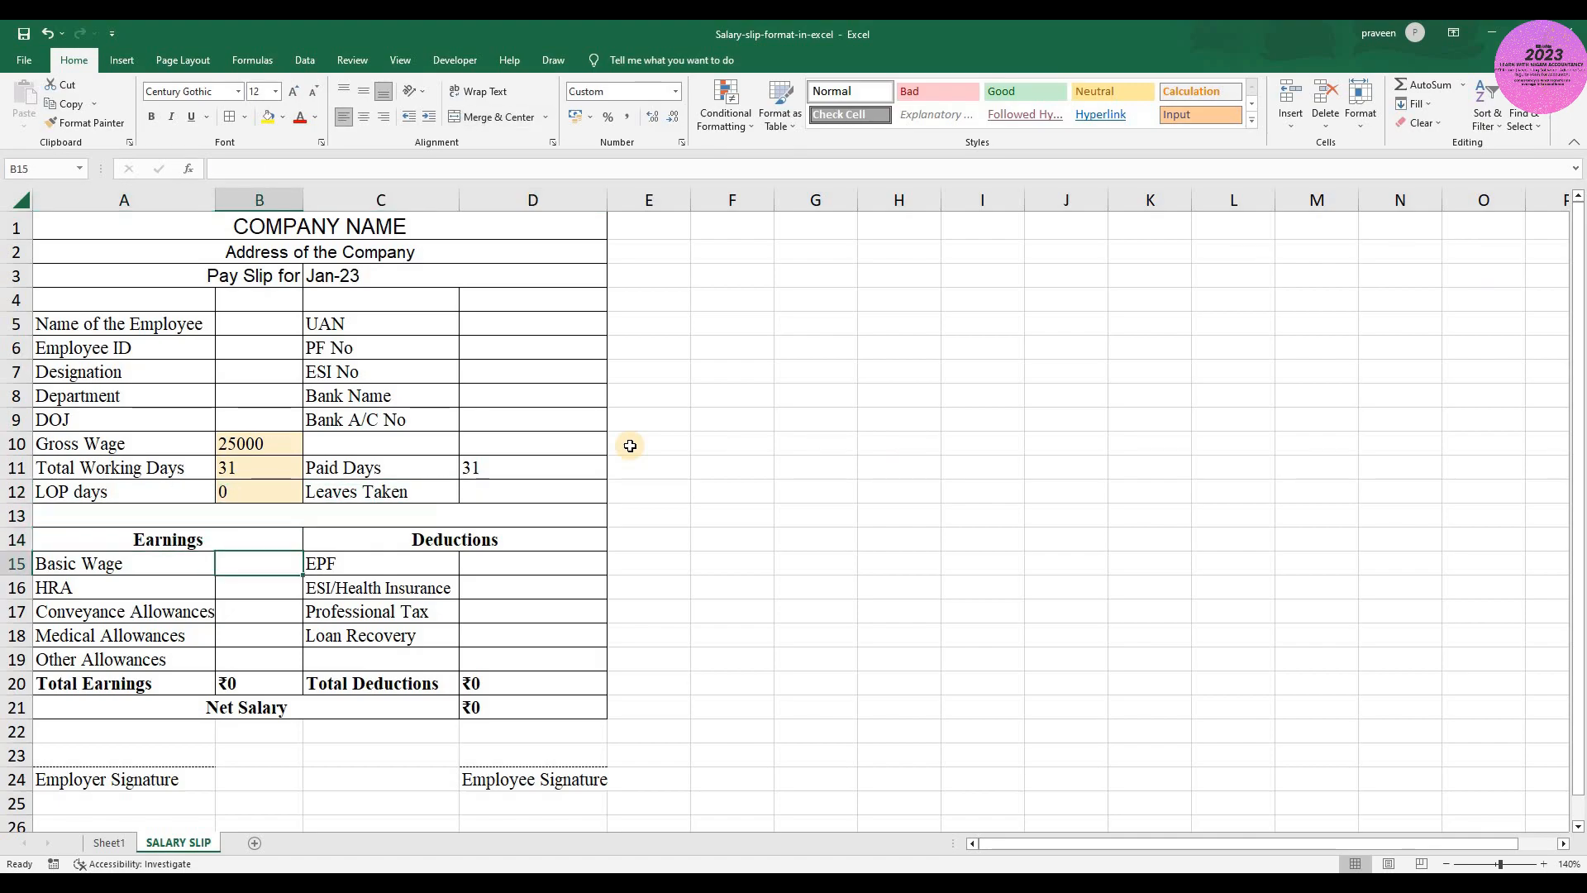
{"action": "key", "text": "Right"}
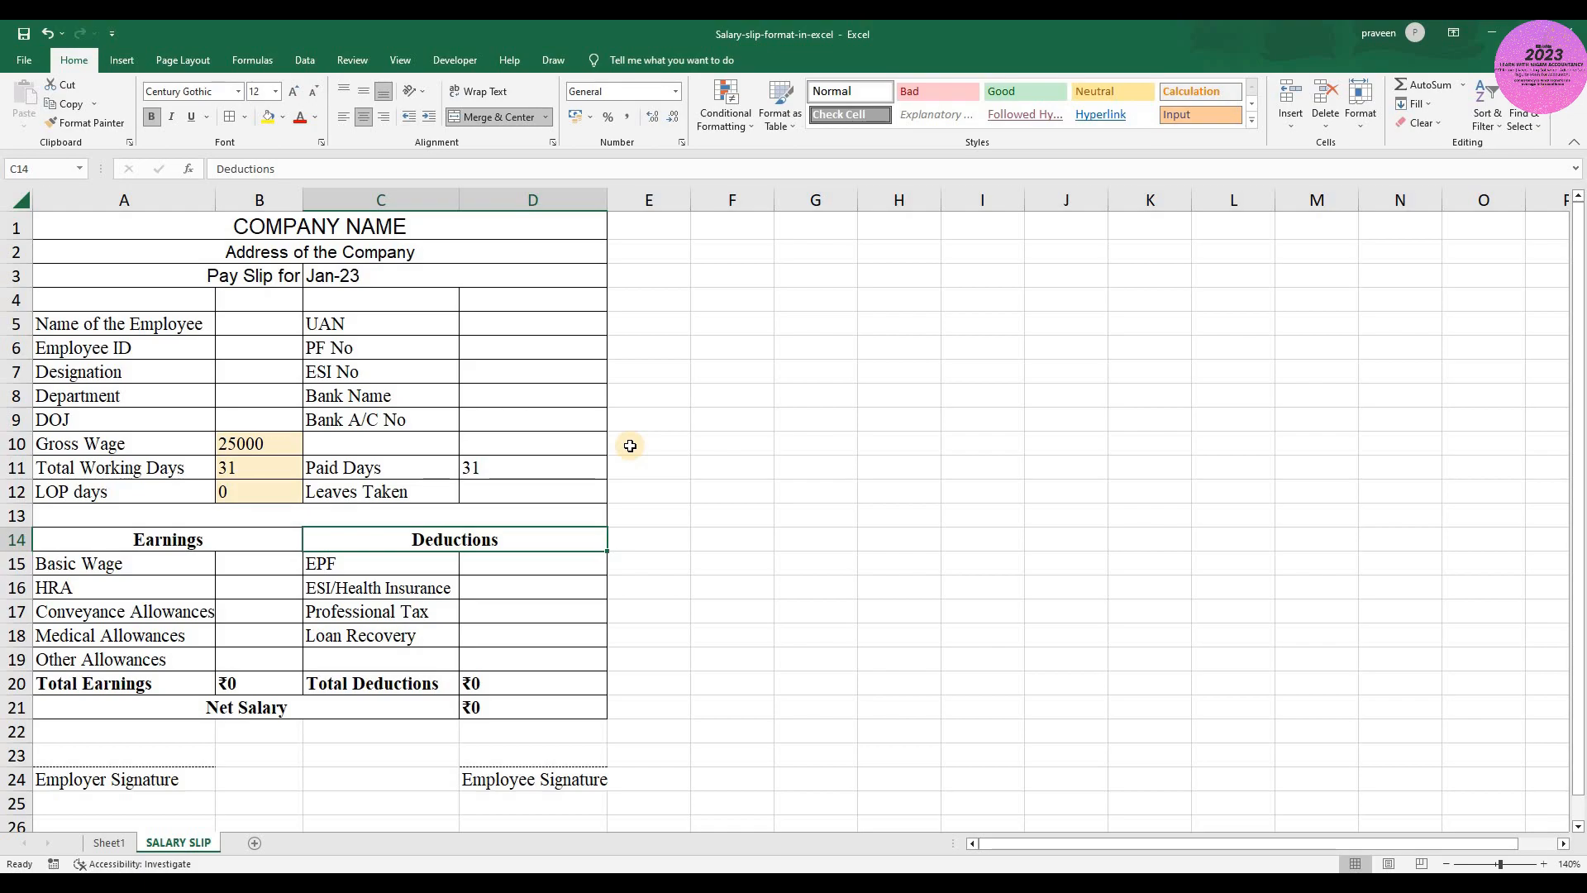
{"action": "key", "text": "Left"}
{"action": "key", "text": "Down"}
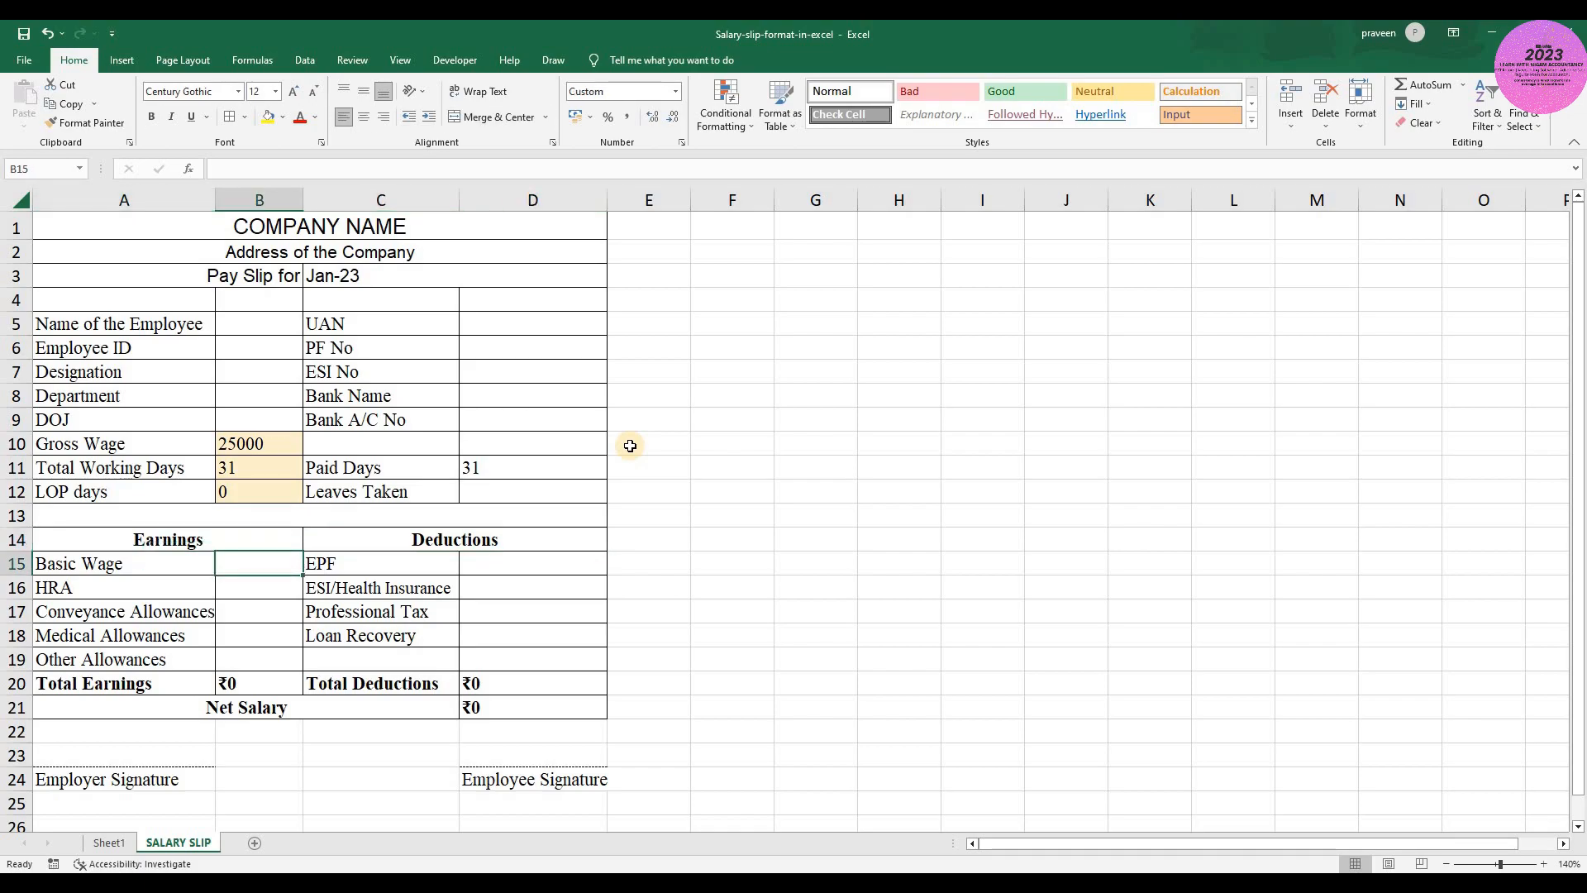
{"action": "key", "text": "Down"}
{"action": "key", "text": "Down"}
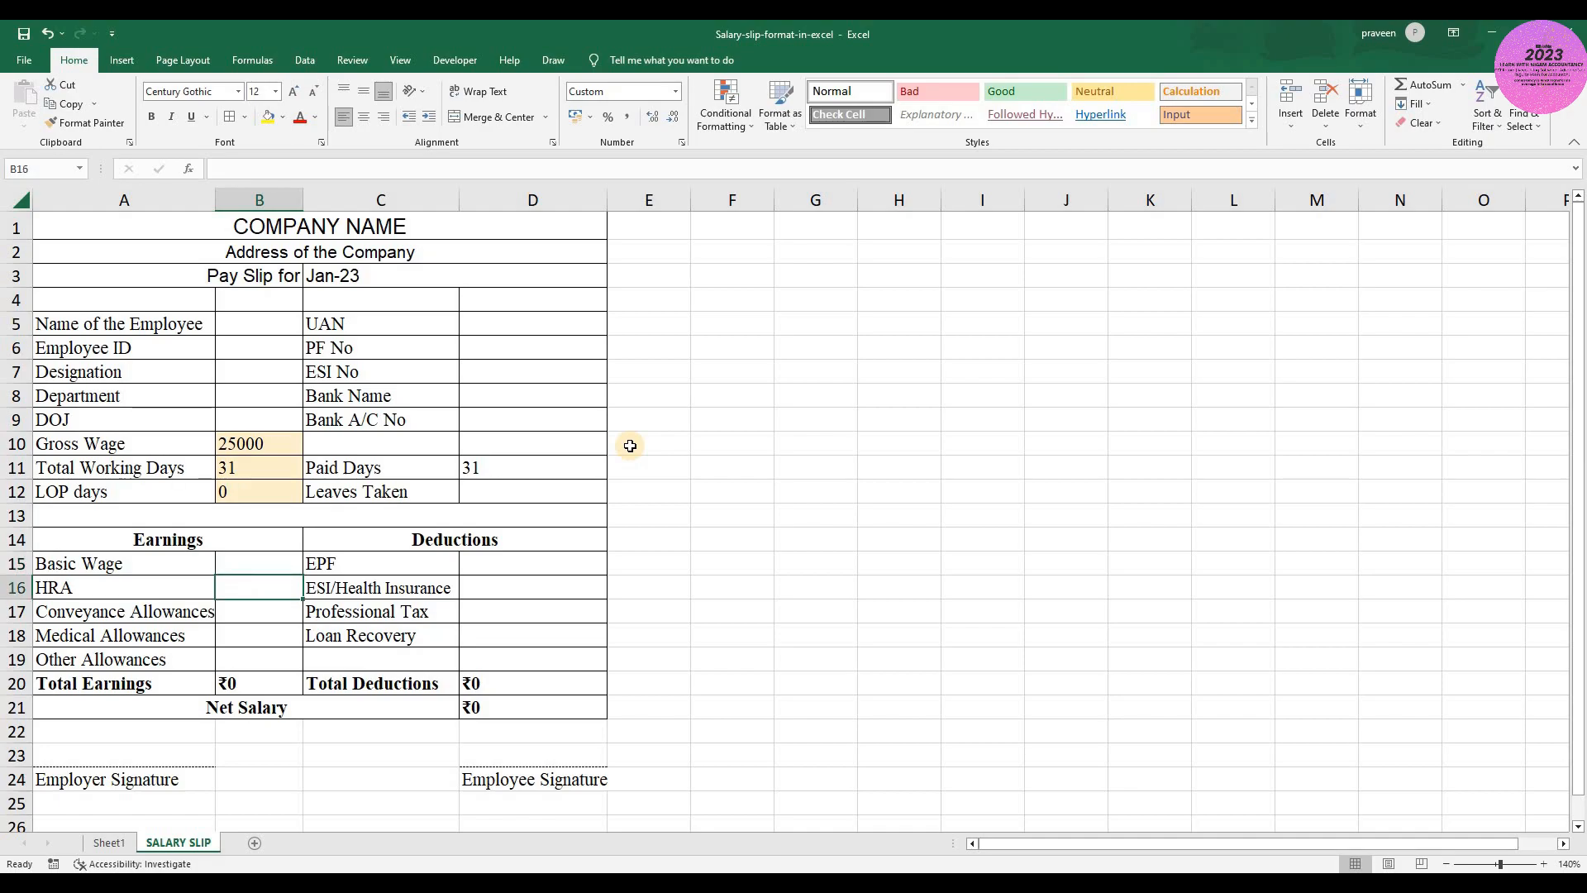
{"action": "key", "text": "Down"}
{"action": "key", "text": "Down"}
{"action": "key", "text": "Up"}
{"action": "key", "text": "Up"}
{"action": "key", "text": "Up"}
{"action": "key", "text": "Up"}
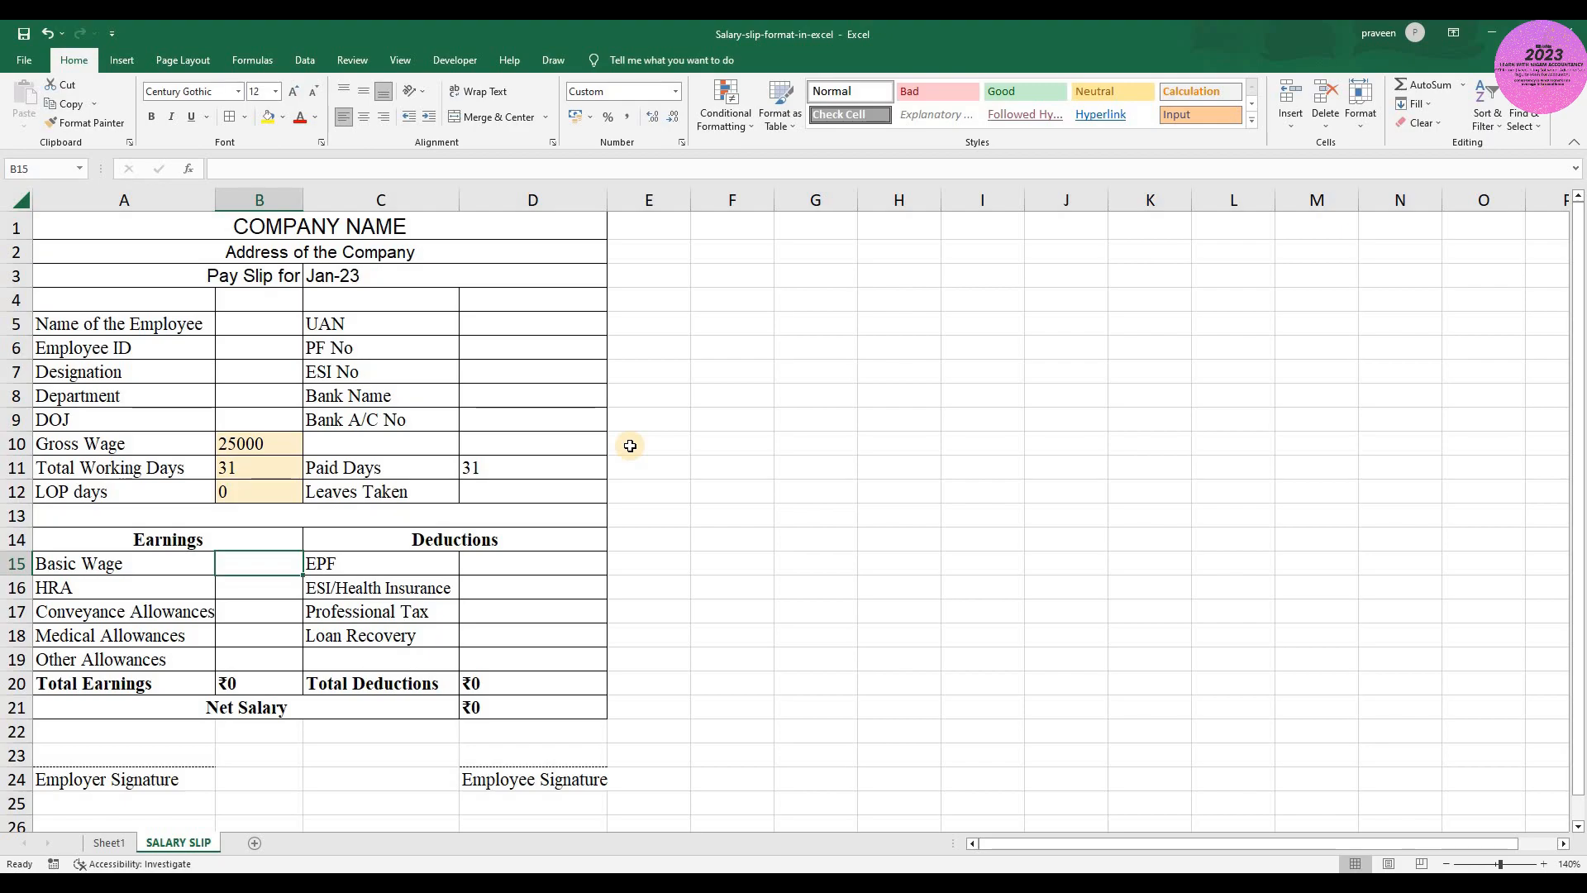
- Calculate the Basic Wage in B15 as 45% of the prorated gross wage with the formula =(B10/B11)*D11*45%
{"action": "type", "text": "=("}
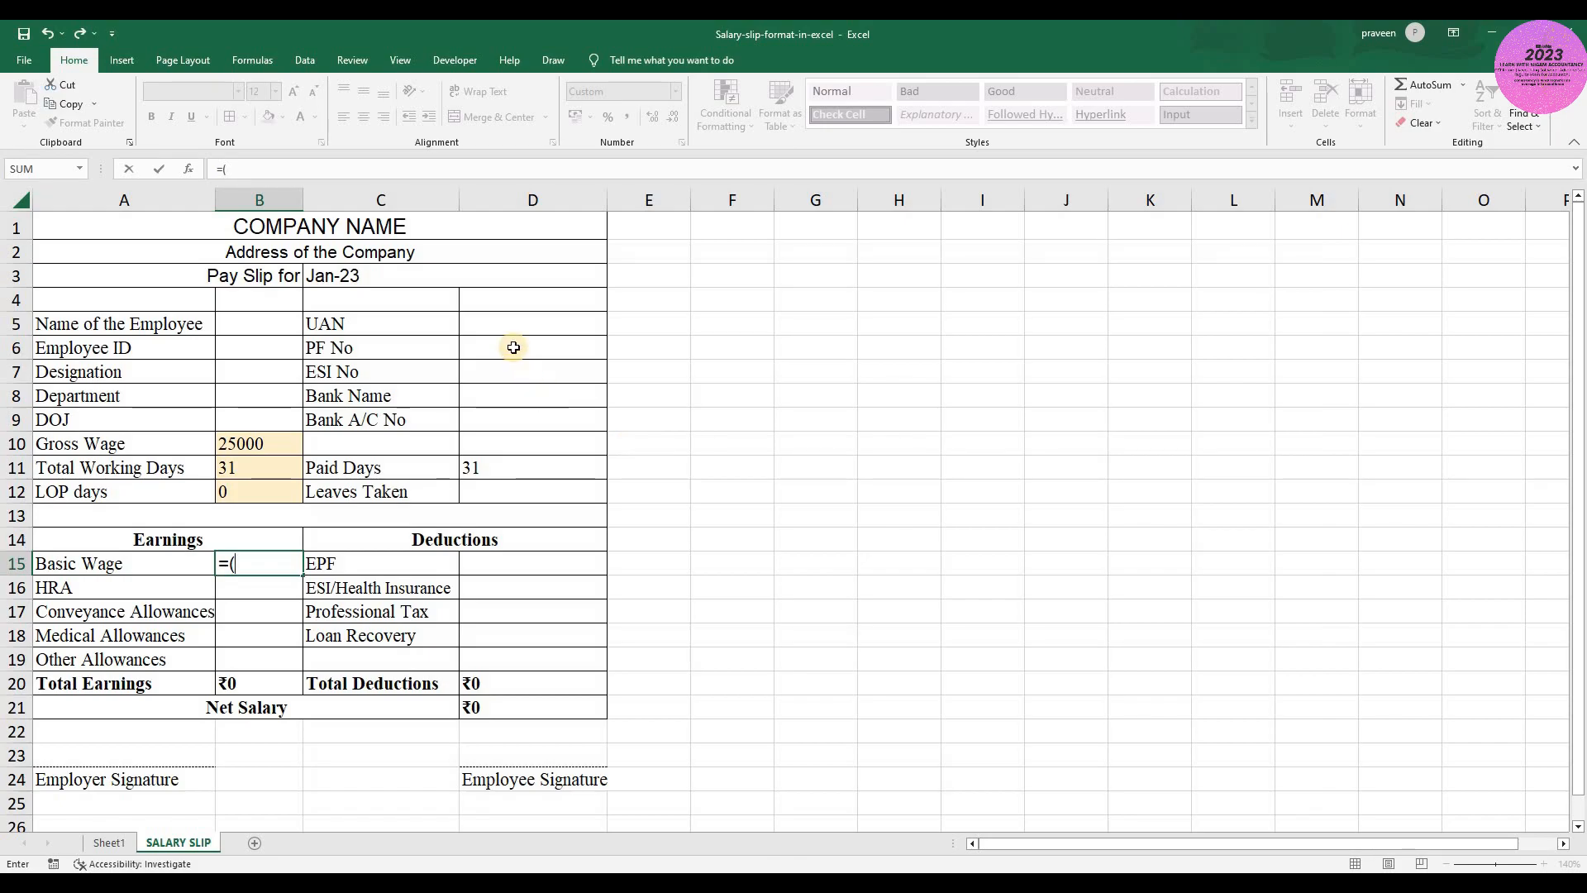
{"action": "left_click", "coordinate": [273, 444]}
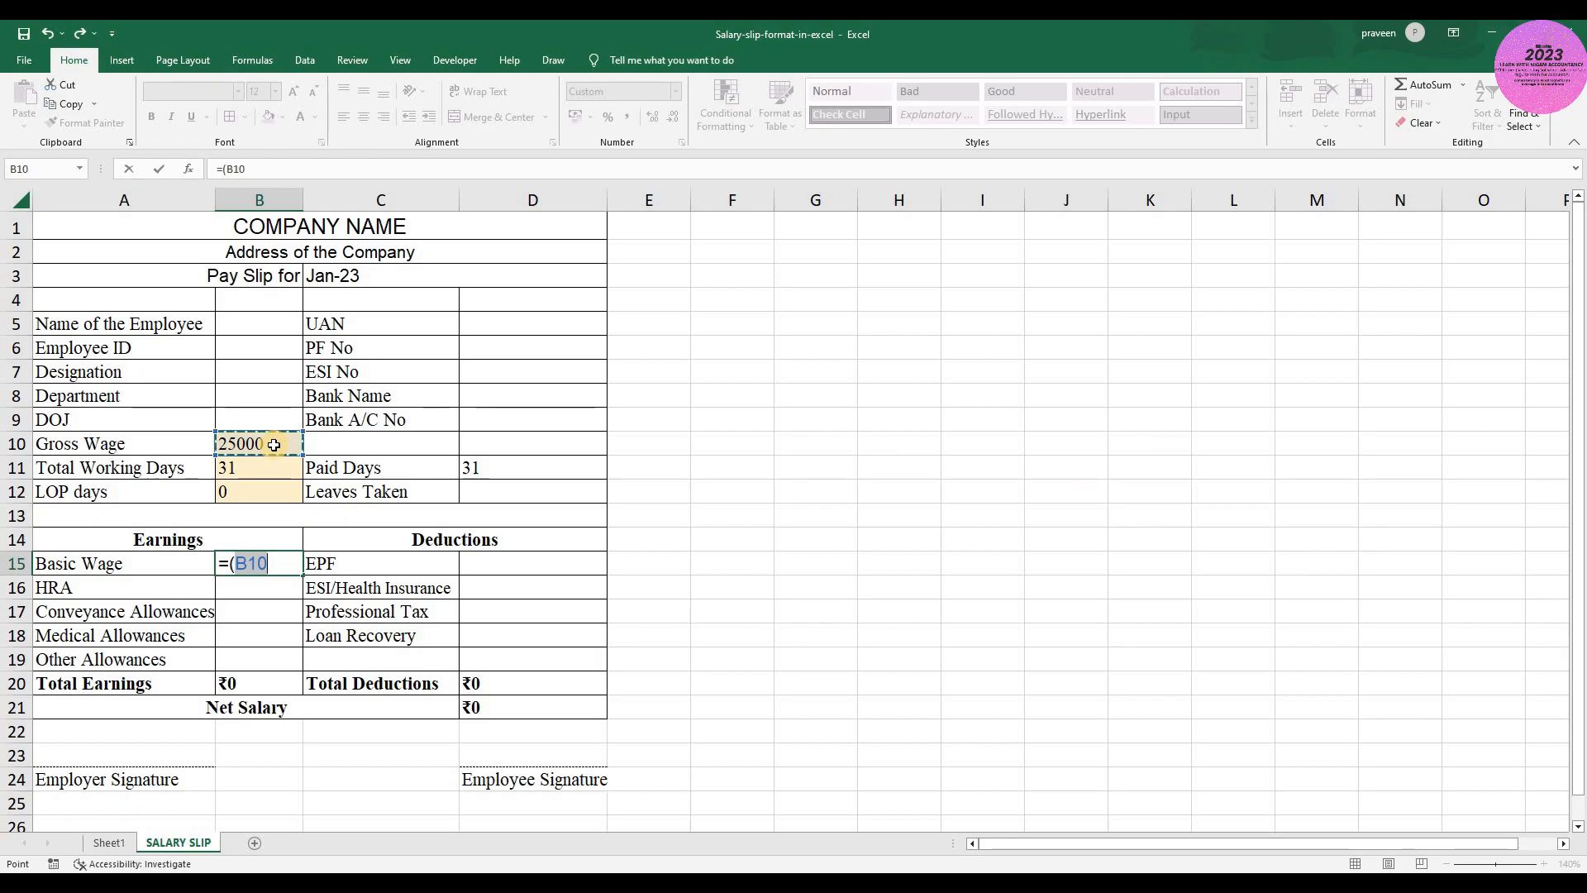
{"action": "type", "text": "/"}
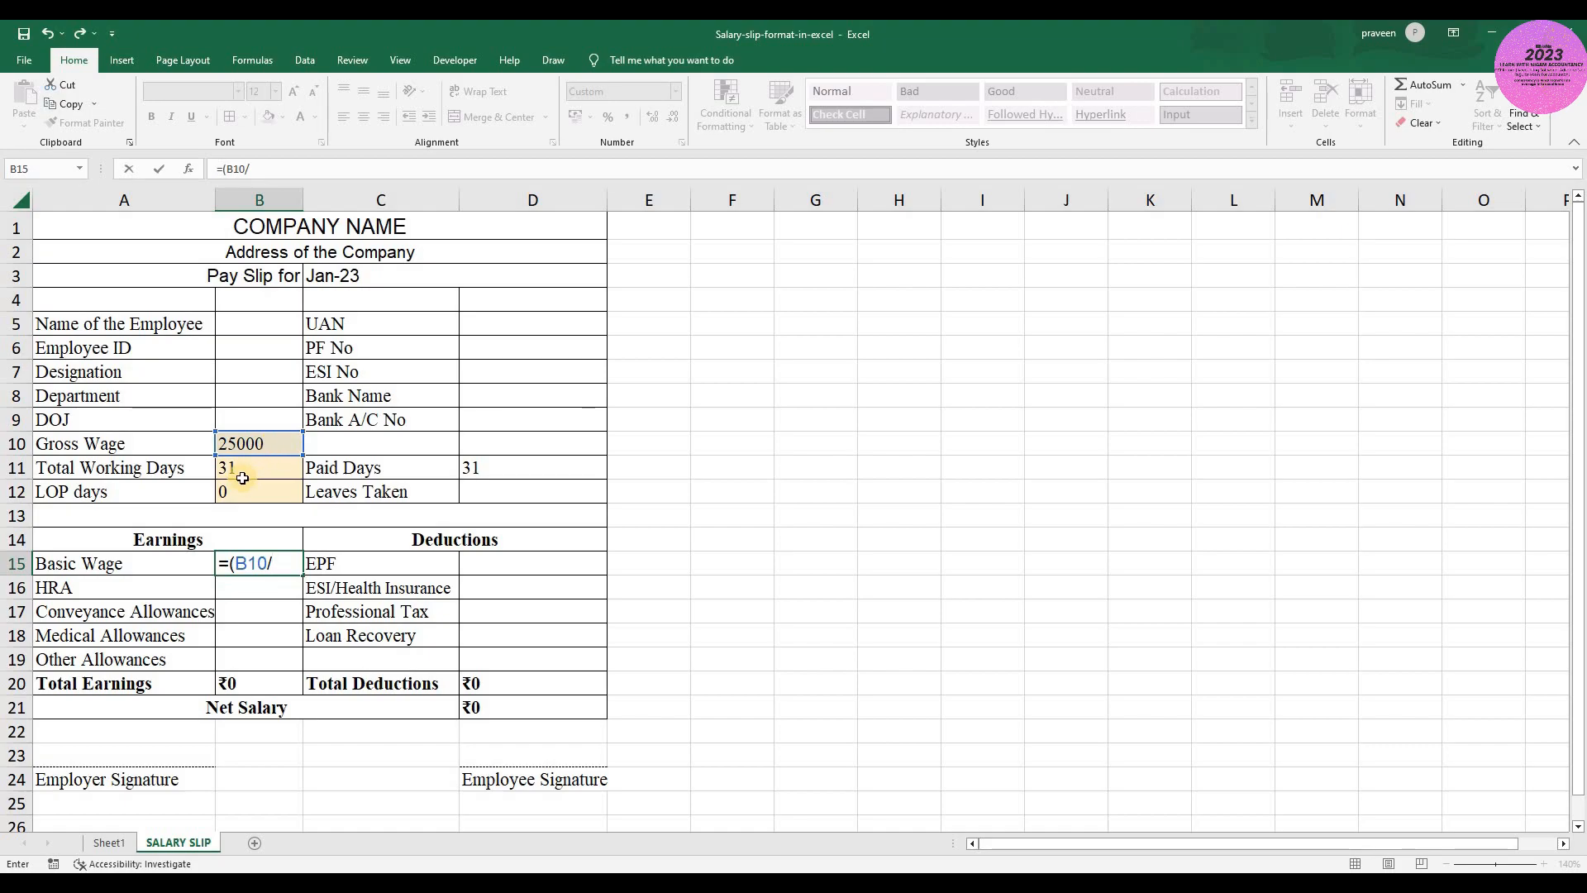
{"action": "left_click", "coordinate": [259, 465]}
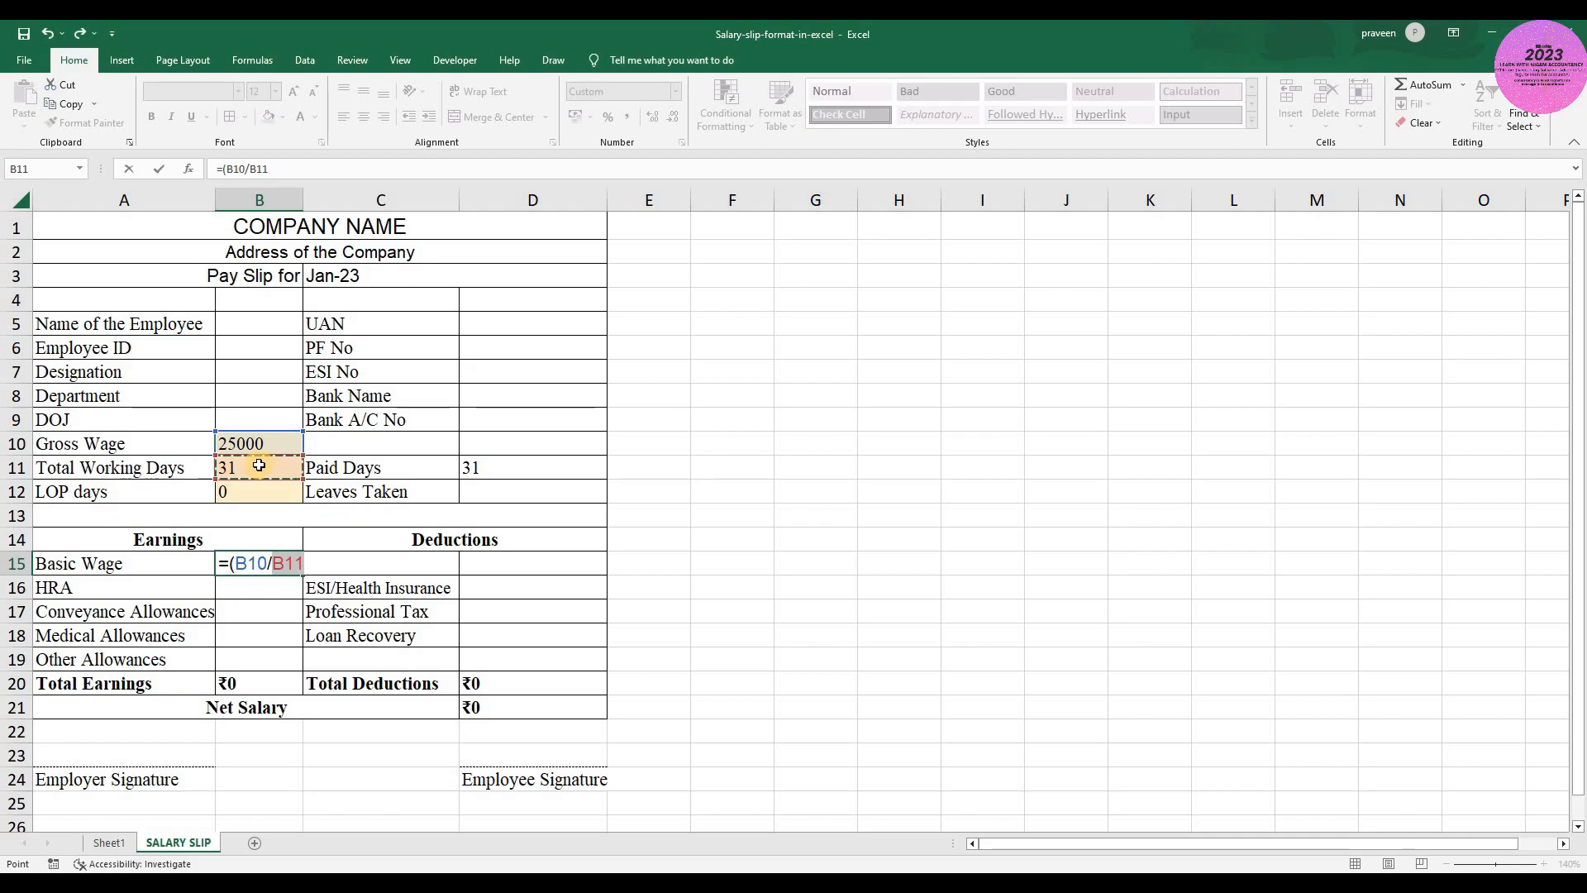
{"action": "type", "text": ")"}
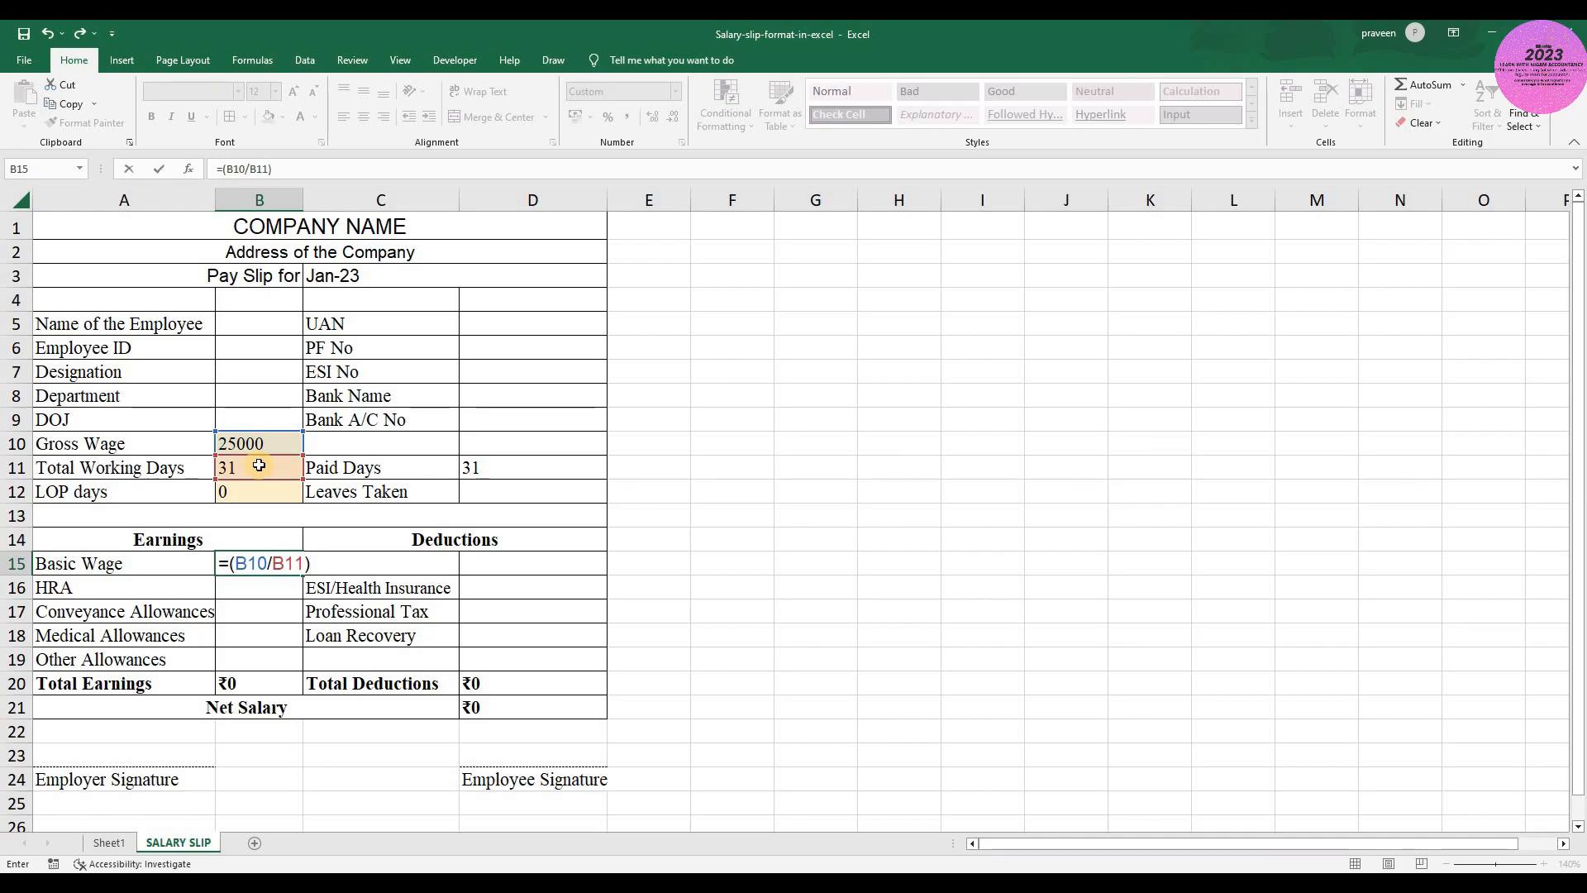
{"action": "type", "text": "*"}
{"action": "left_click", "coordinate": [495, 466]}
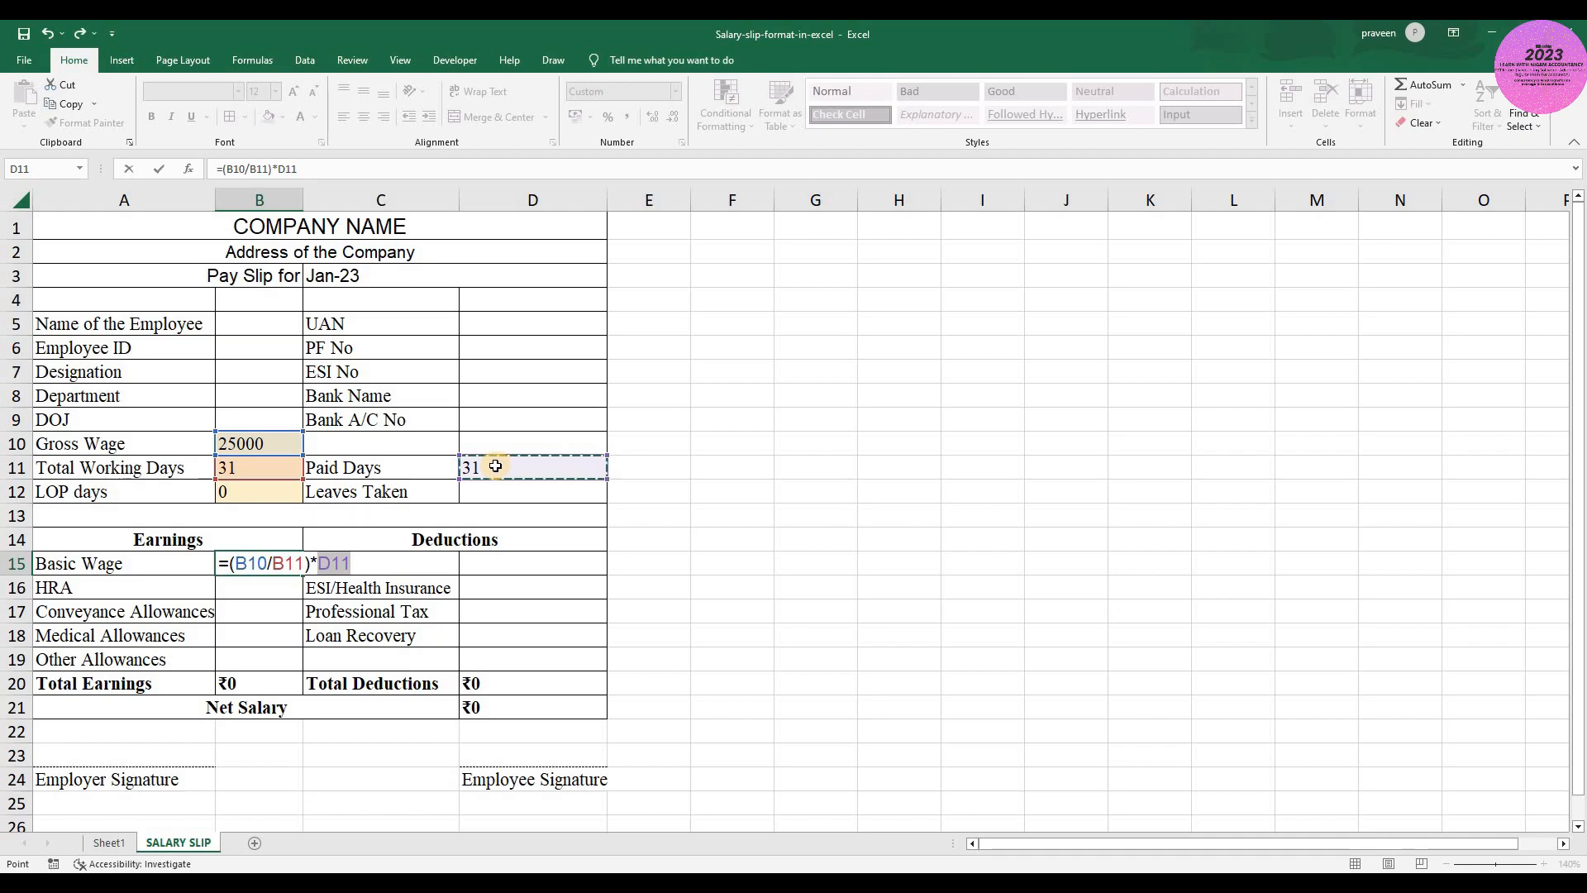
{"action": "type", "text": "*"}
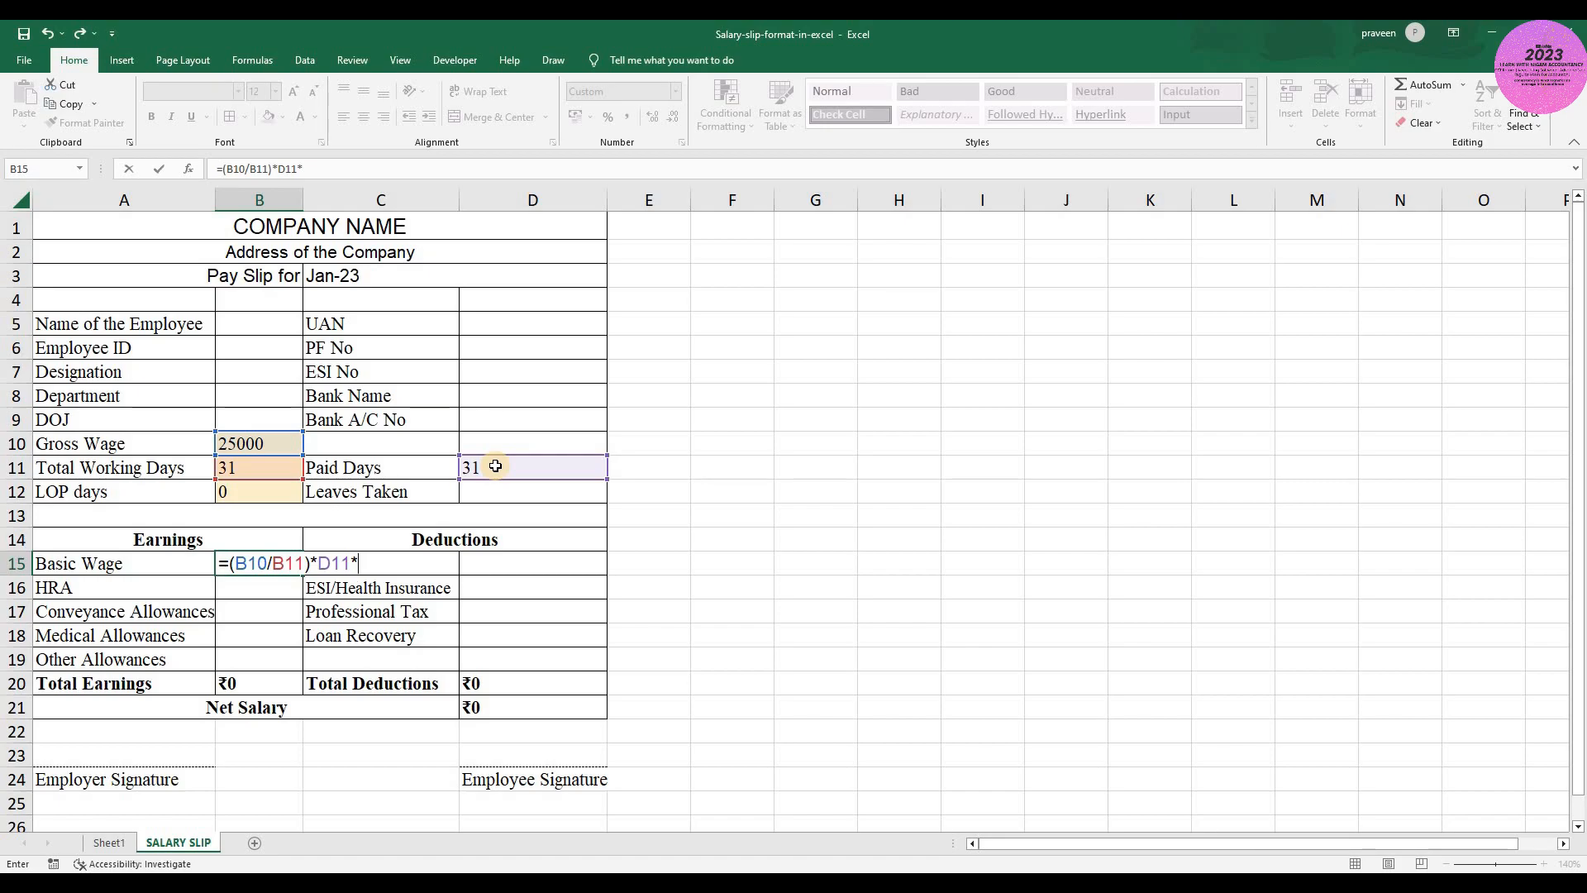
{"action": "type", "text": "45%"}
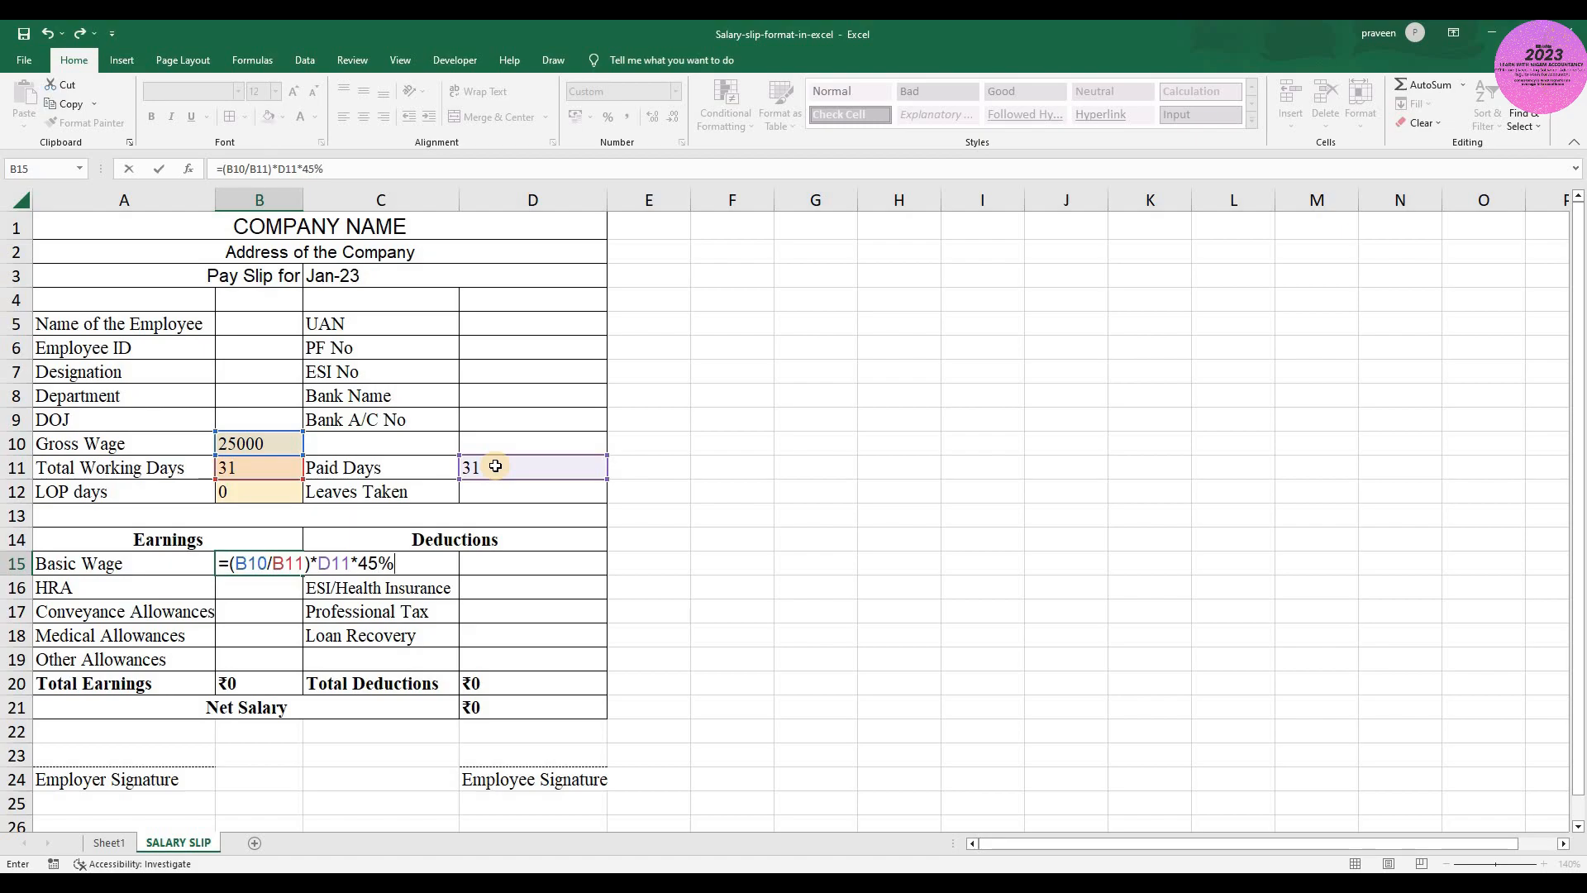
{"action": "key", "text": "ctrl+Return"}
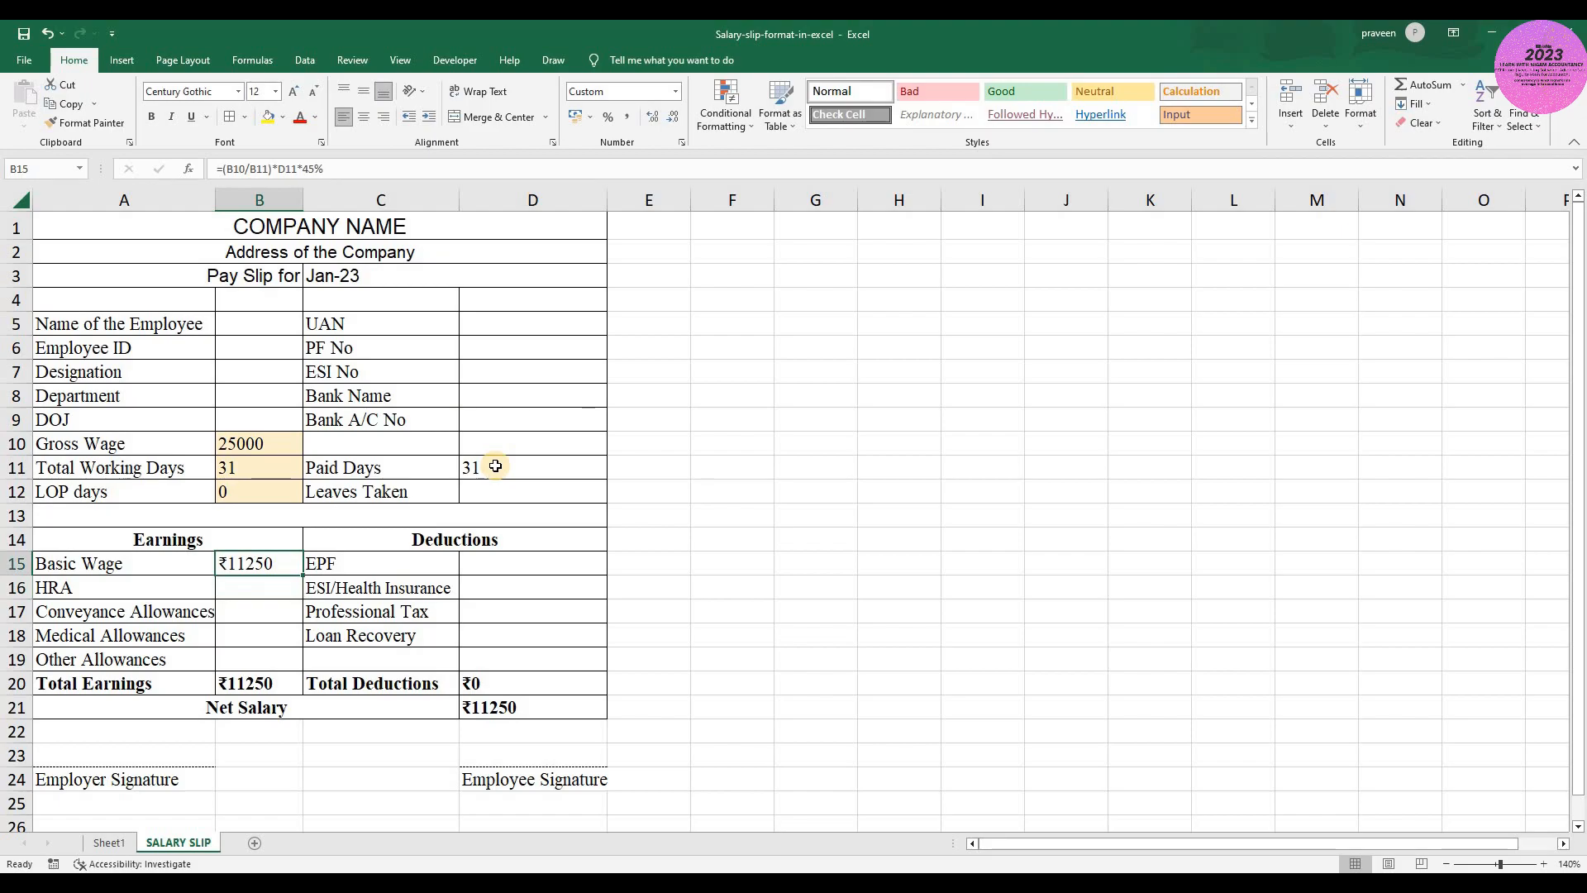
- Set the Gross Wage in B10 to 20000 to test the Basic Wage formula
{"action": "key", "text": "Up"}
{"action": "key", "text": "Up"}
{"action": "key", "text": "Up"}
{"action": "key", "text": "Up"}
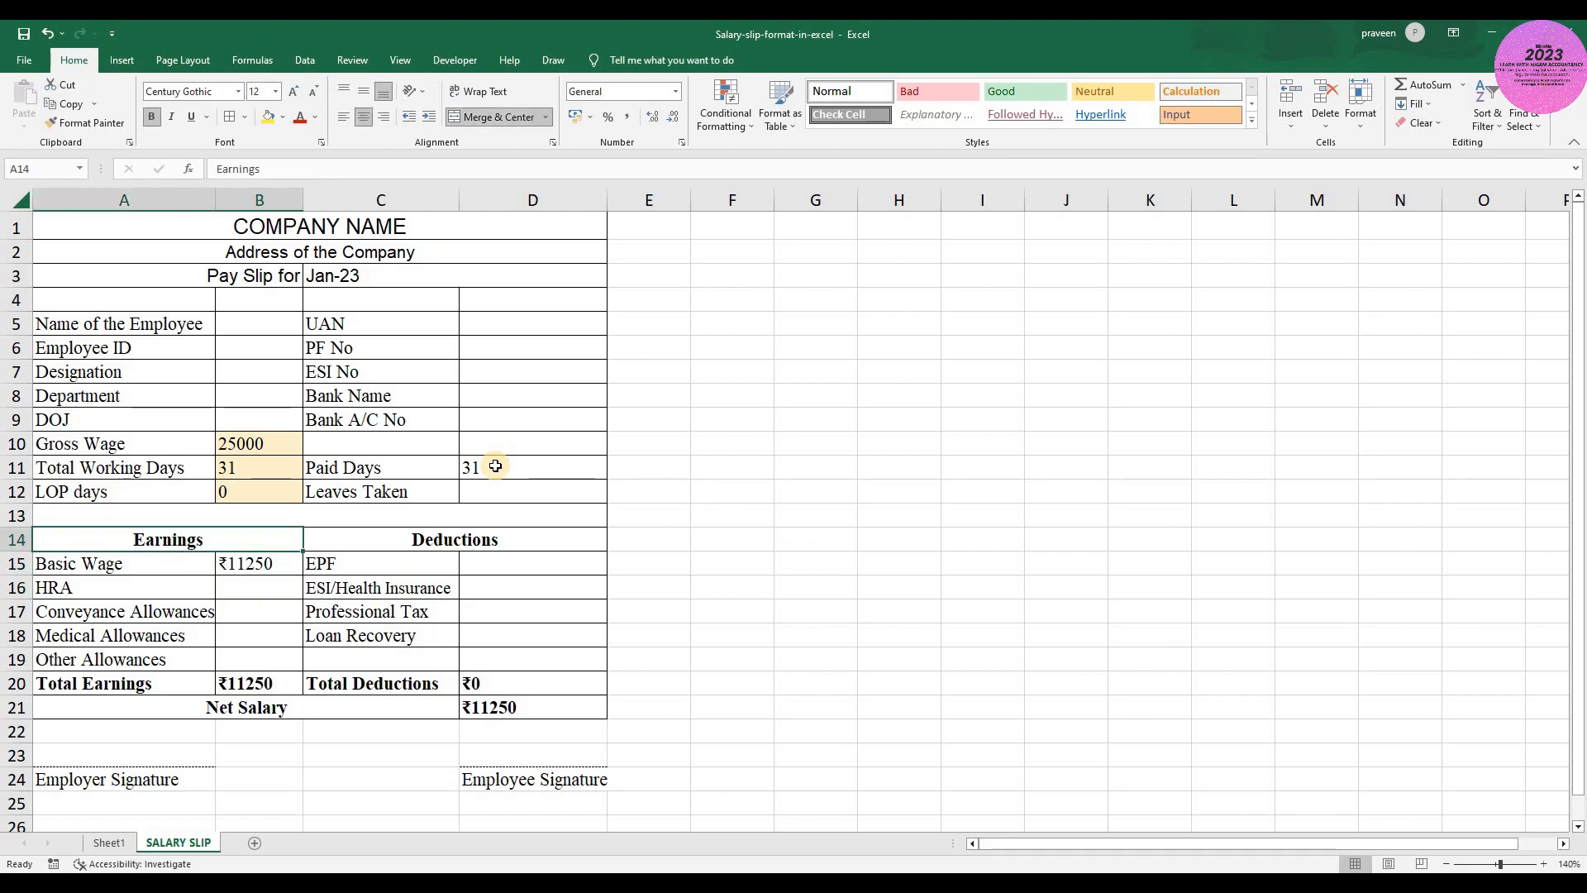
{"action": "key", "text": "Up"}
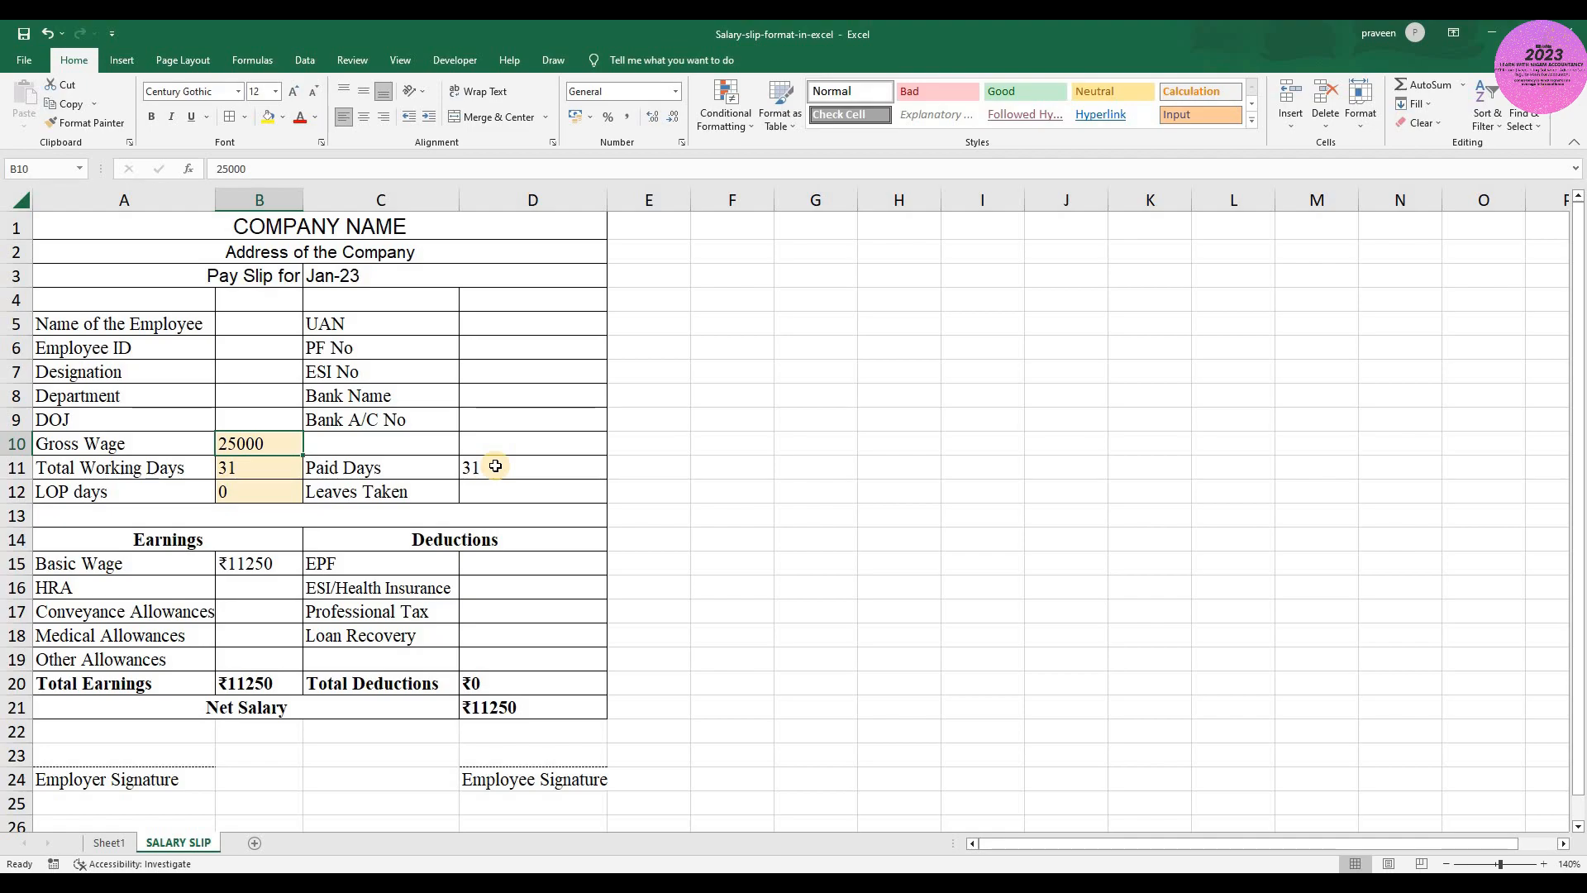
{"action": "type", "text": "20000"}
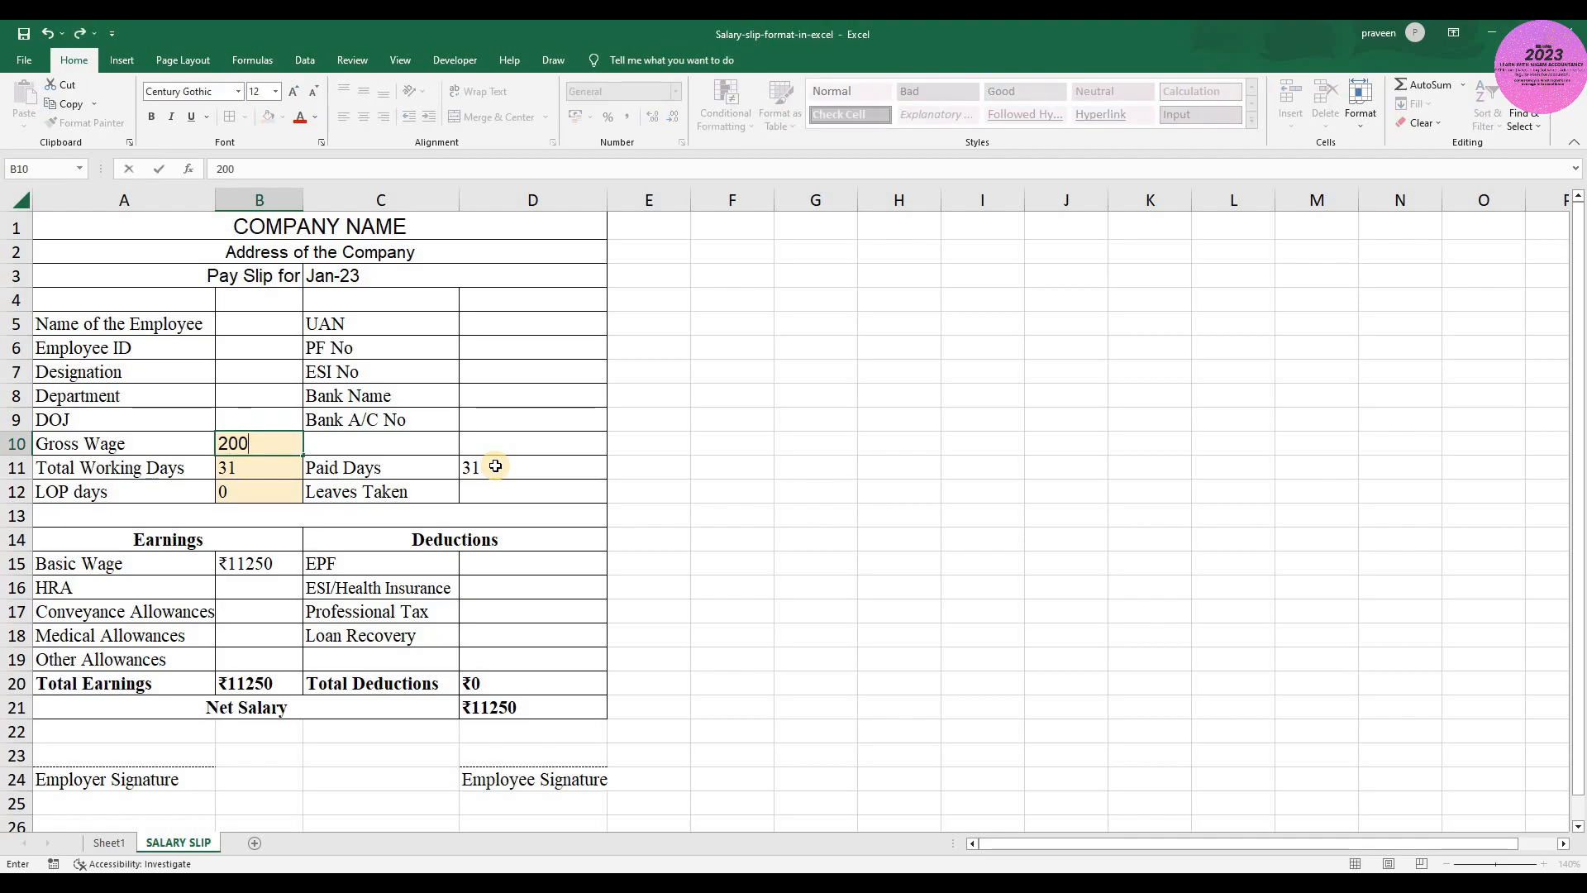
{"action": "key", "text": "Return"}
{"action": "key", "text": "Up"}
- Restore the Gross Wage in B10 to 25000
{"action": "key", "text": "F2"}
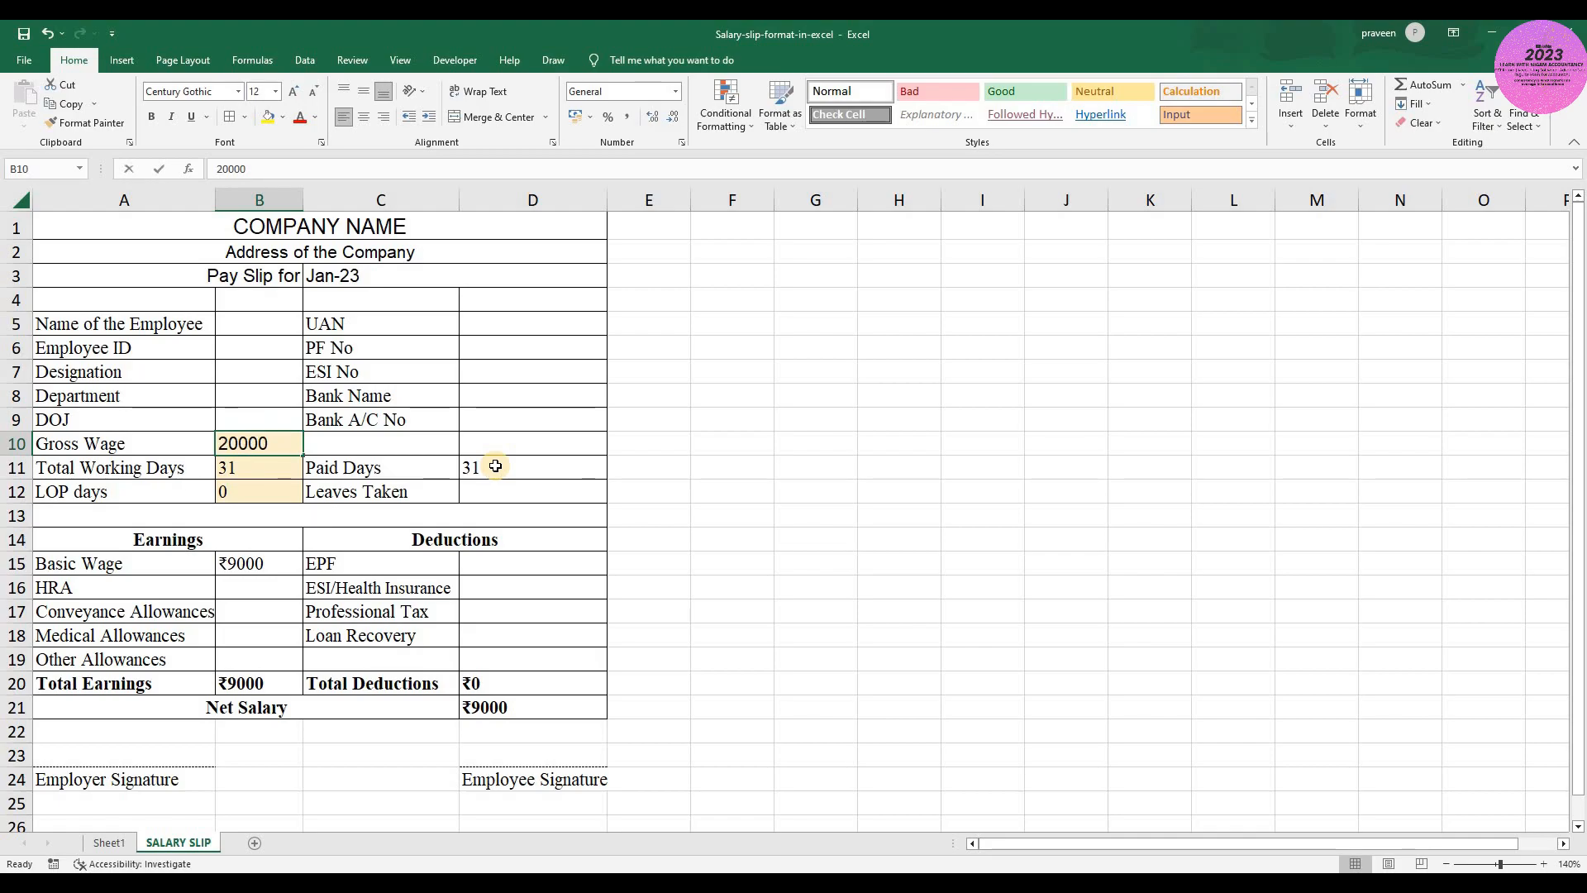
{"action": "key", "text": "BackSpace"}
{"action": "key", "text": "BackSpace"}
{"action": "key", "text": "BackSpace"}
{"action": "key", "text": "BackSpace"}
{"action": "type", "text": "5000"}
{"action": "key", "text": "Return"}
{"action": "key", "text": "Up"}
{"action": "key", "text": "Down"}
- Enter 28 as the Paid Days in D11 to test how the Basic Wage responds
{"action": "left_click", "coordinate": [495, 466]}
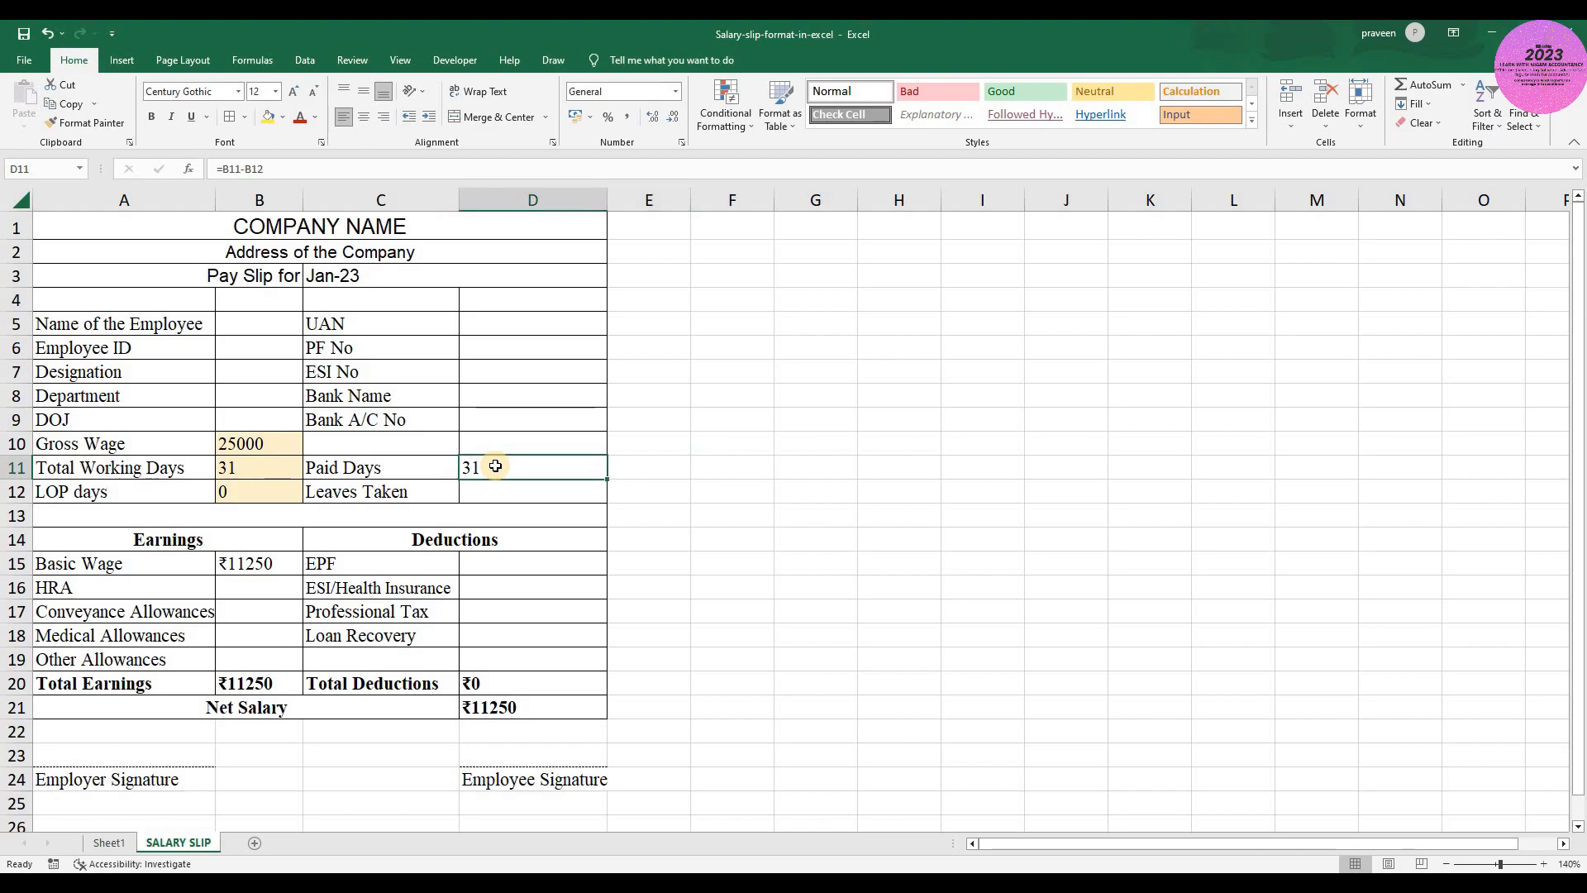
{"action": "type", "text": "28"}
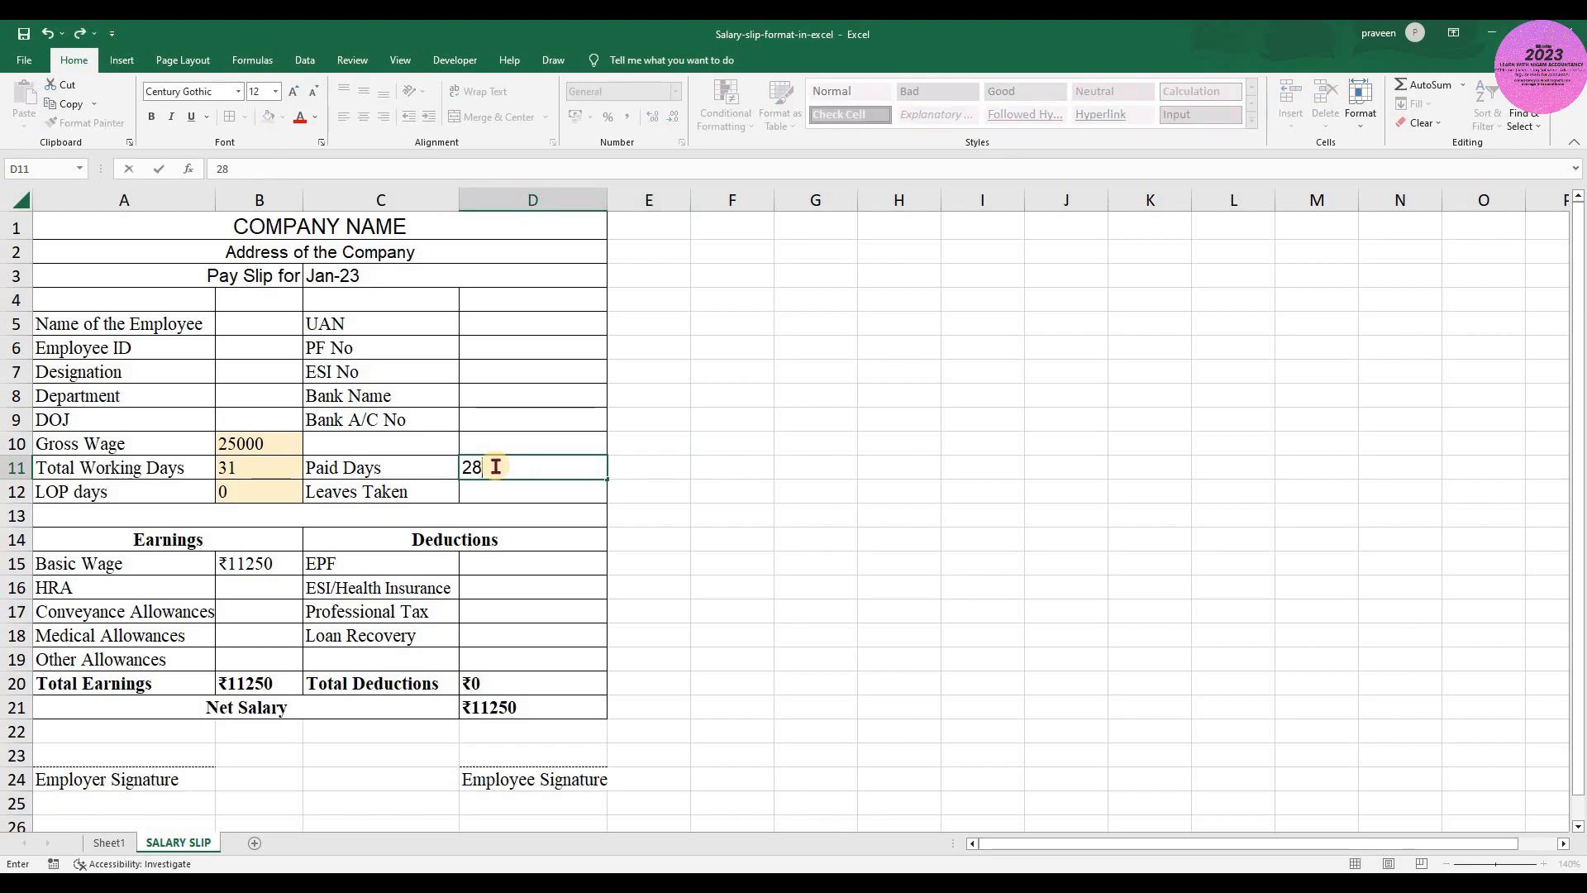
{"action": "key", "text": "Return"}
- Set the Paid Days in D11 to 31
{"action": "left_click", "coordinate": [495, 466]}
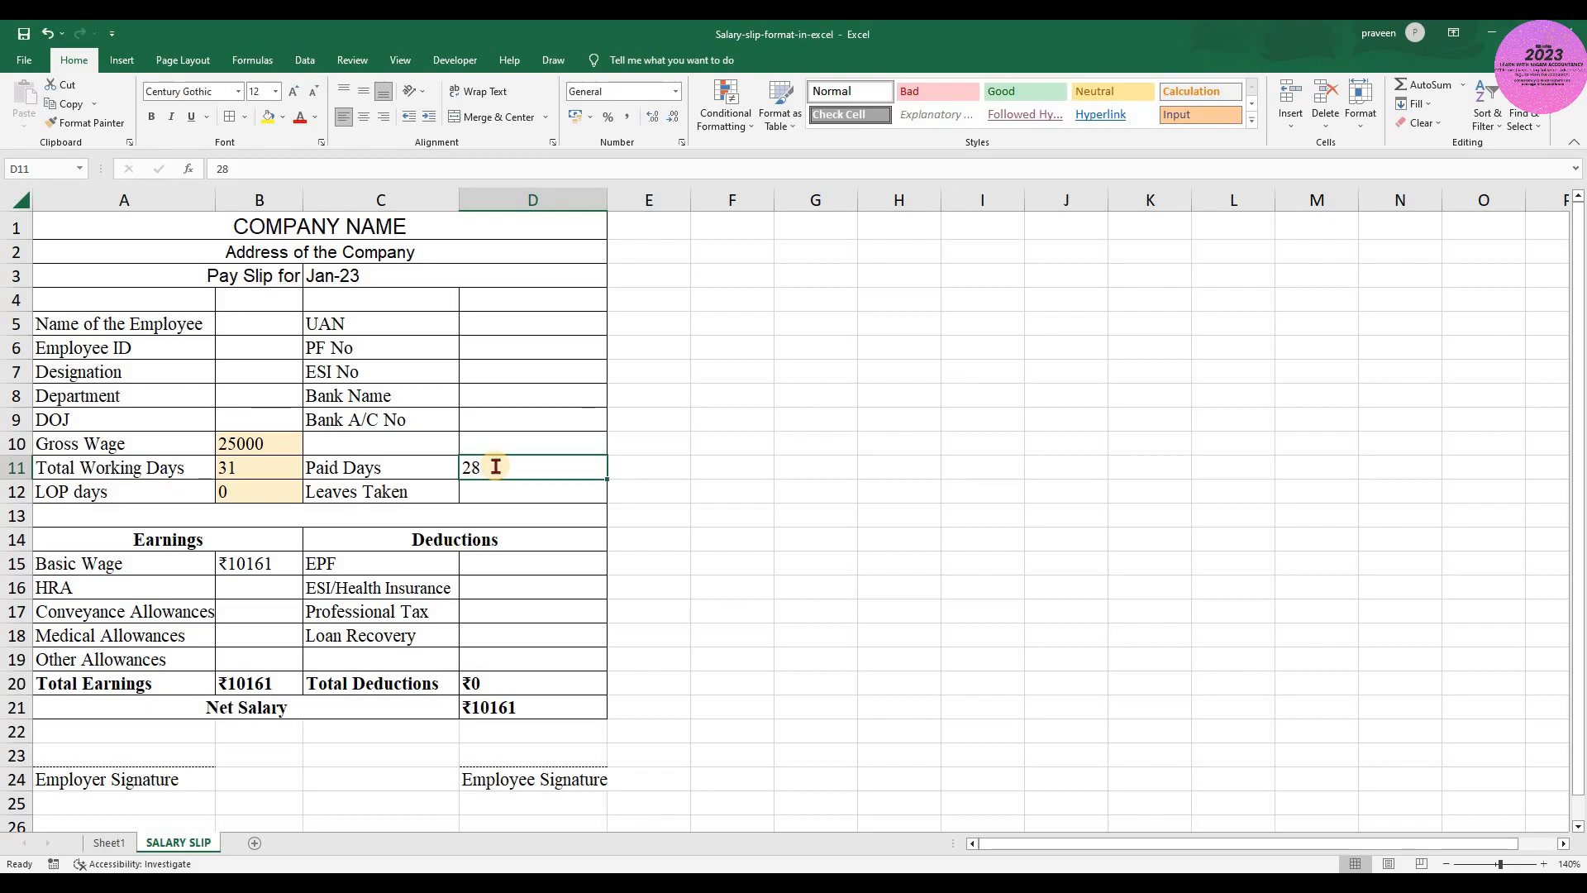
{"action": "type", "text": "31"}
{"action": "key", "text": "Return"}
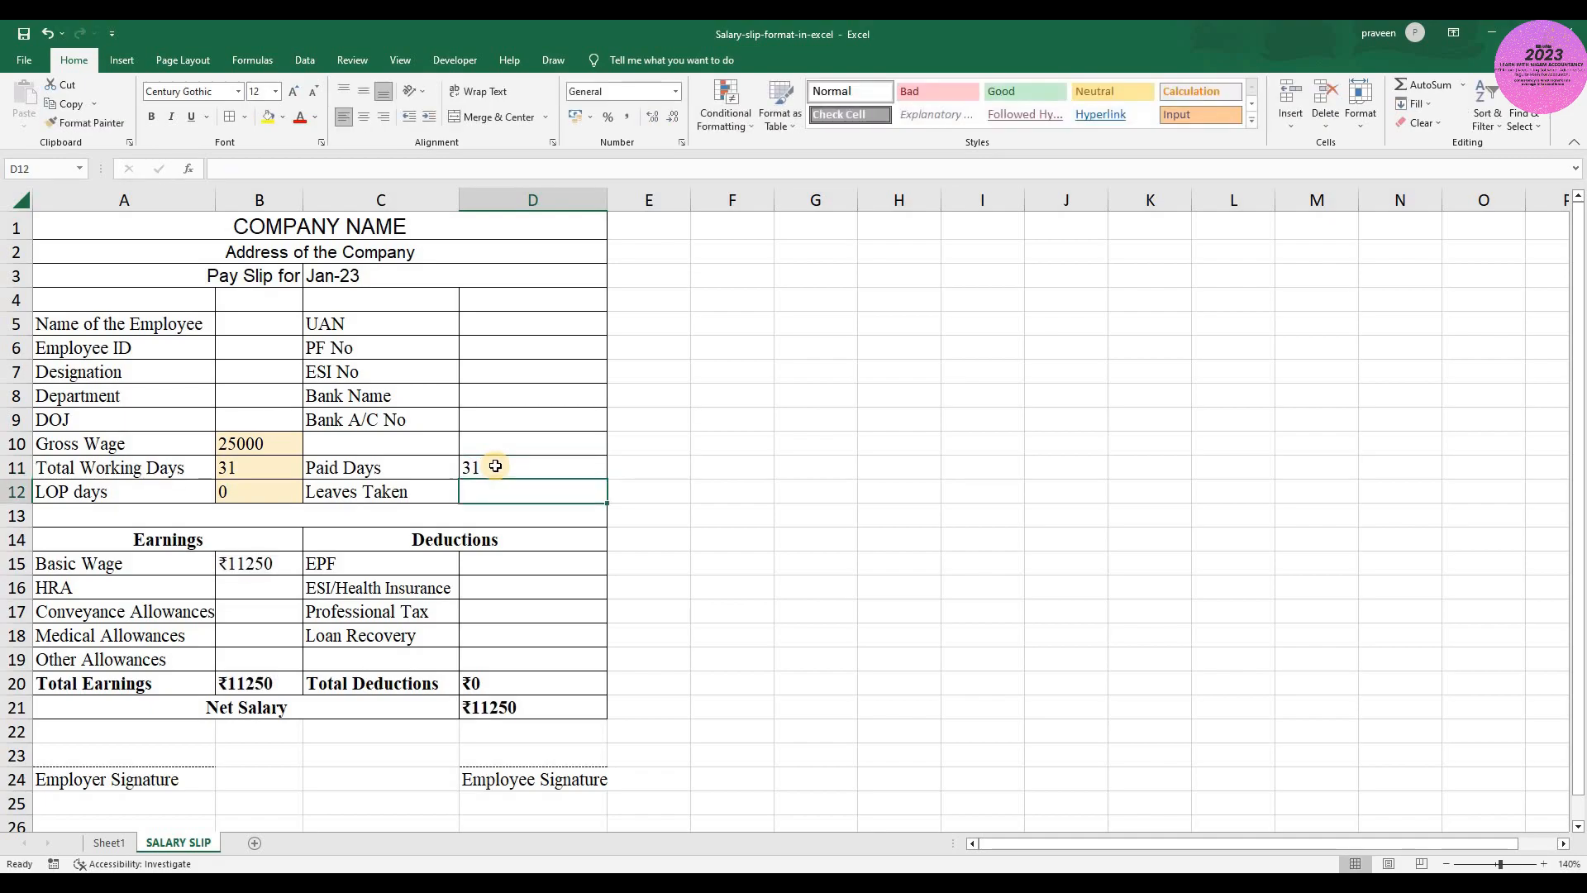
- Calculate the HRA in B16 as 40% of the Basic Wage with the formula =B15*40%
{"action": "key", "text": "Left"}
{"action": "key", "text": "Left"}
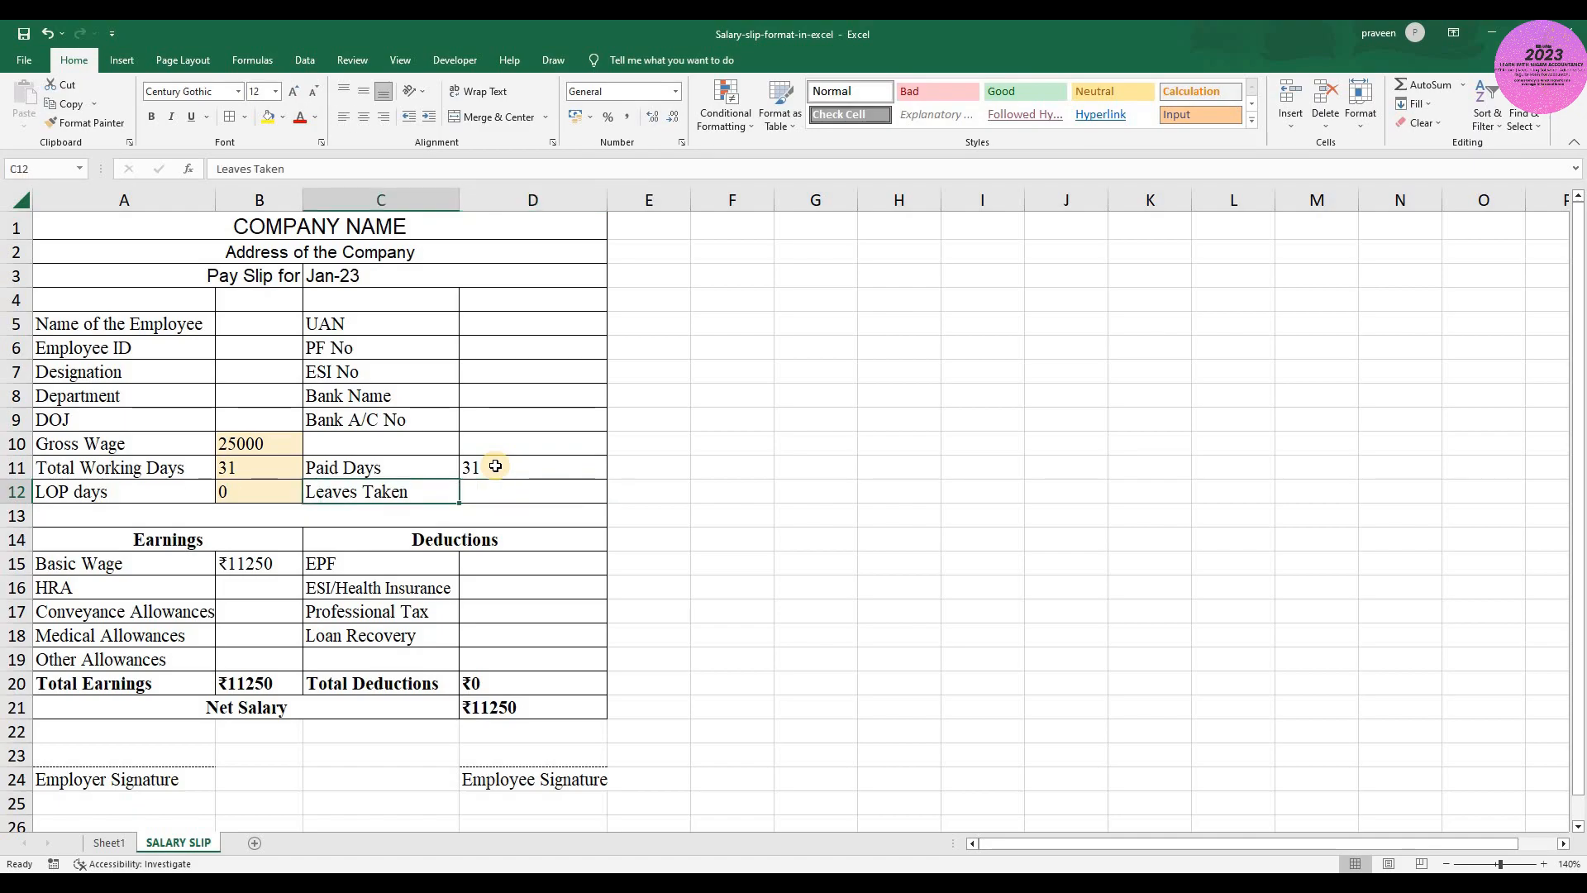
{"action": "key", "text": "Down"}
{"action": "key", "text": "Down"}
{"action": "key", "text": "Down"}
{"action": "key", "text": "ctrl+c"}
{"action": "key", "text": "Down"}
{"action": "key", "text": "Escape"}
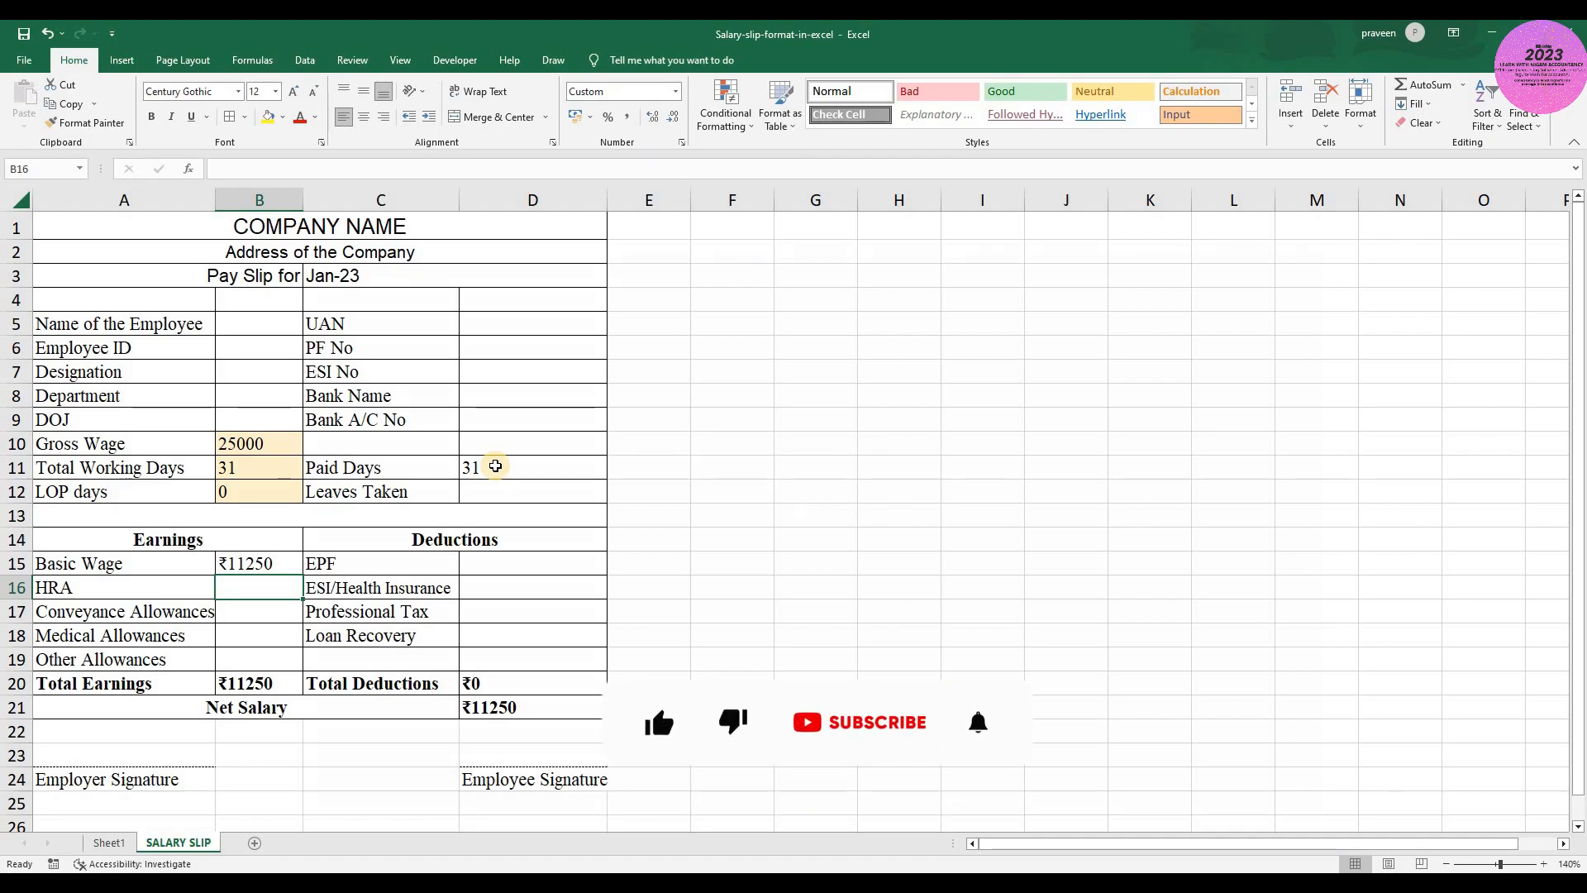
{"action": "type", "text": "="}
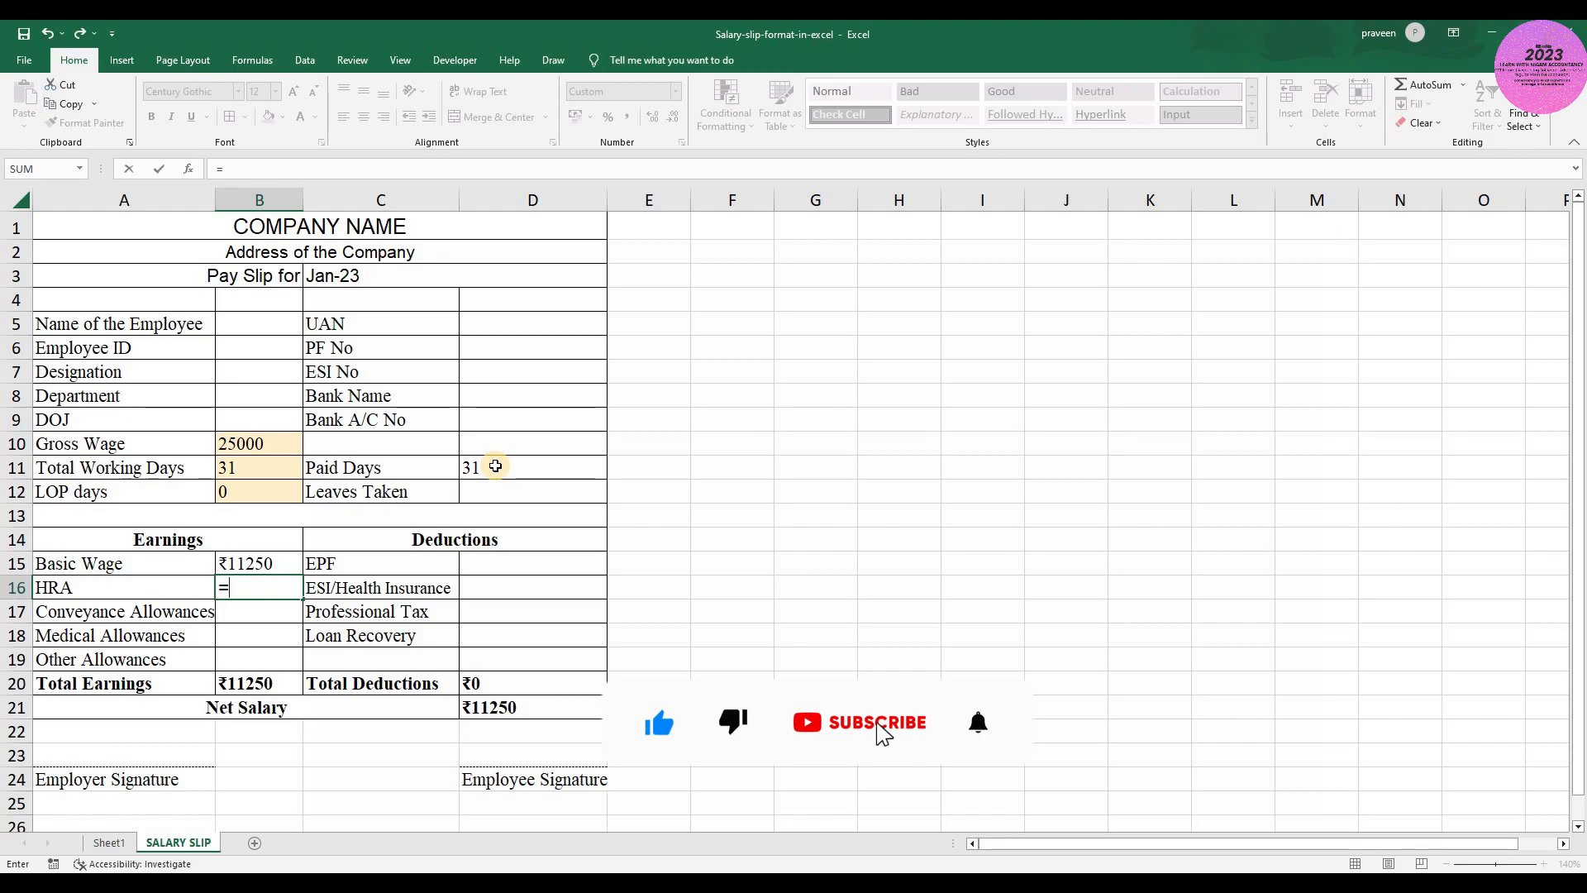
{"action": "key", "text": "Up"}
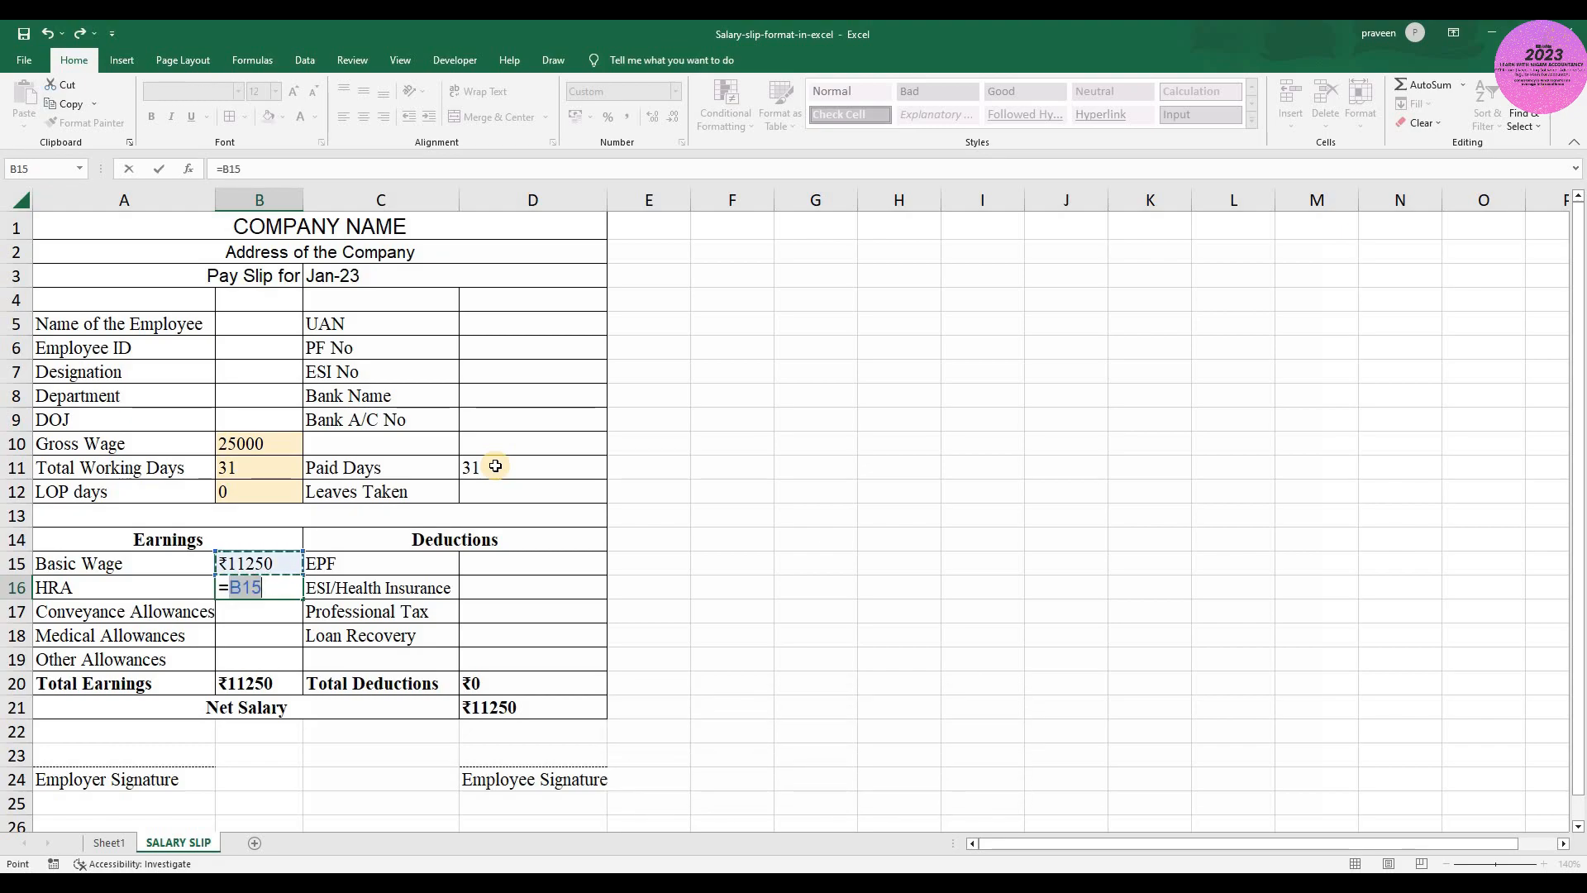
{"action": "type", "text": "*"}
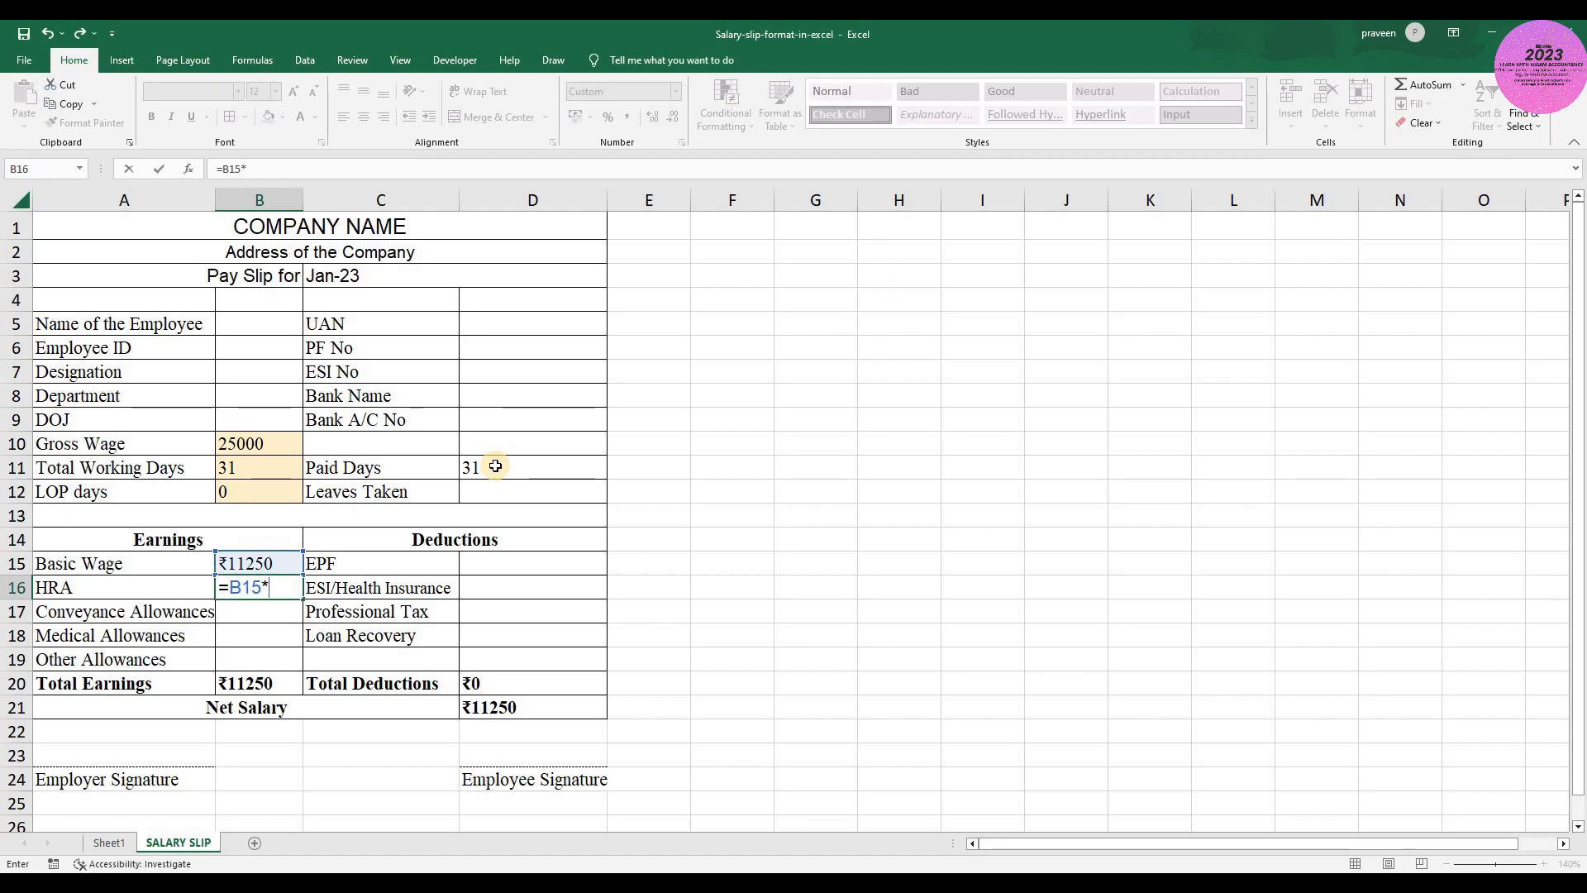
{"action": "type", "text": "40%"}
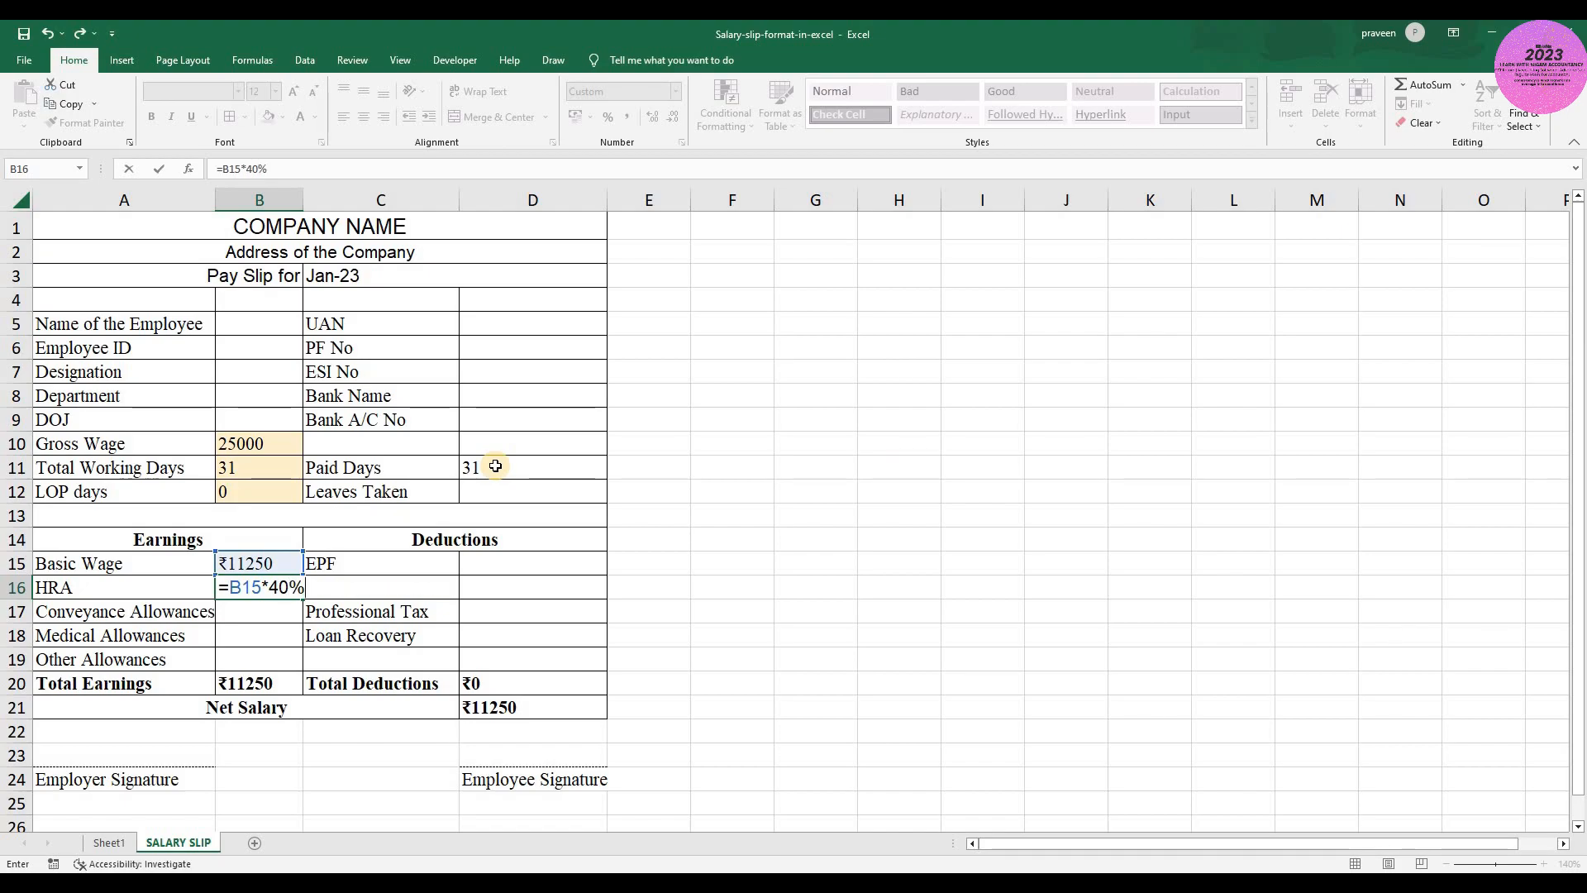
{"action": "key", "text": "ctrl+Return"}
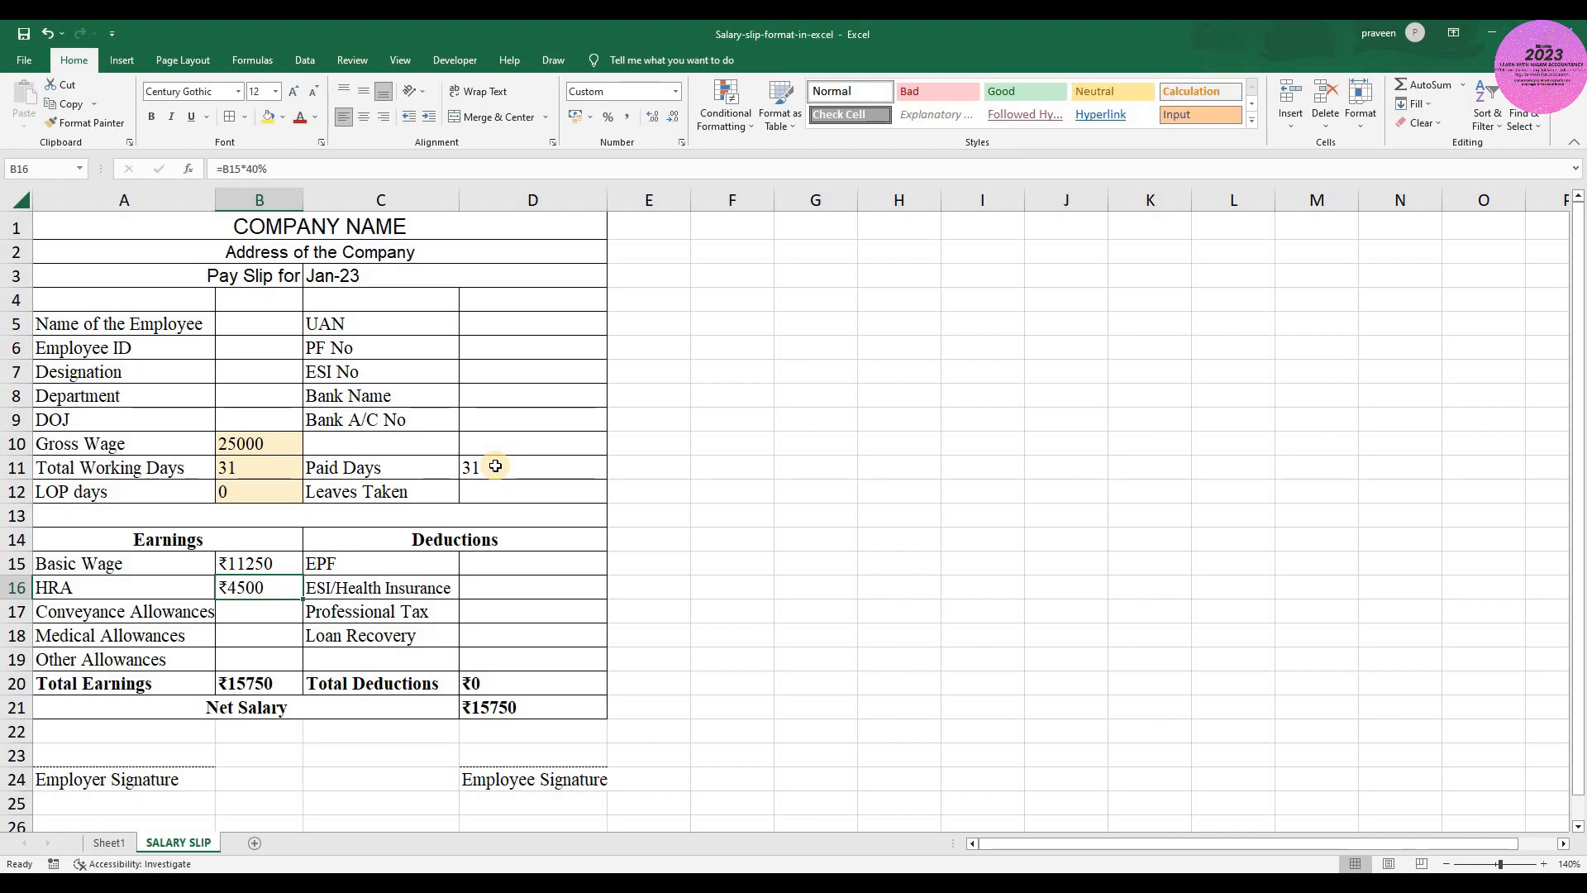
- Calculate the Conveyance Allowances in B17 by prorating 1600 over the paid days with the formula =(1600/B11)*D11
{"action": "key", "text": "Down"}
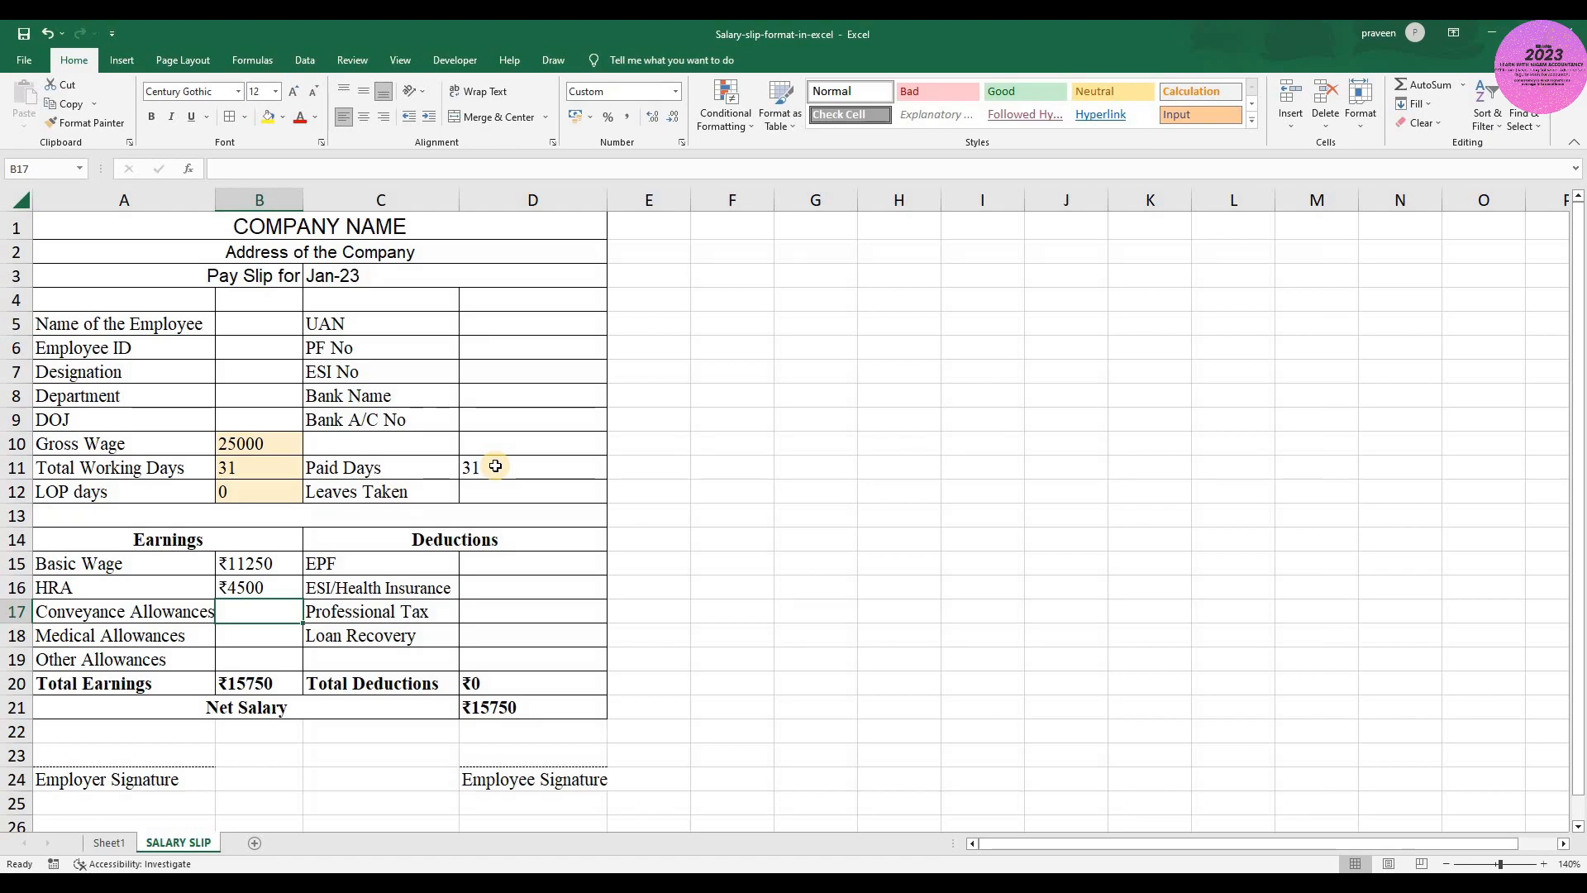
{"action": "type", "text": "=("}
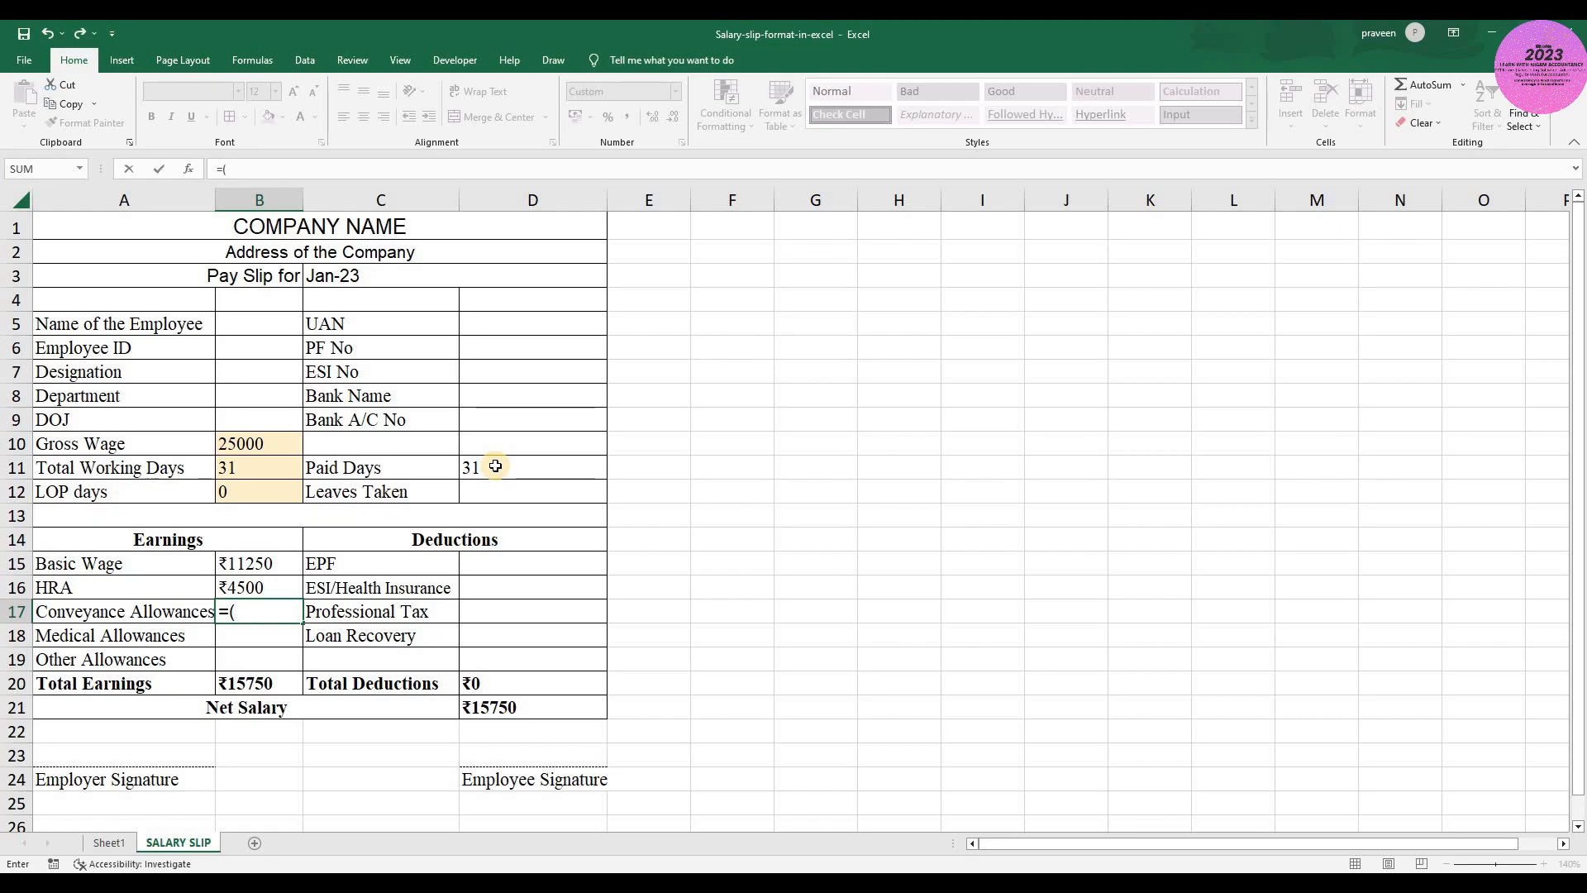
{"action": "type", "text": "1600/"}
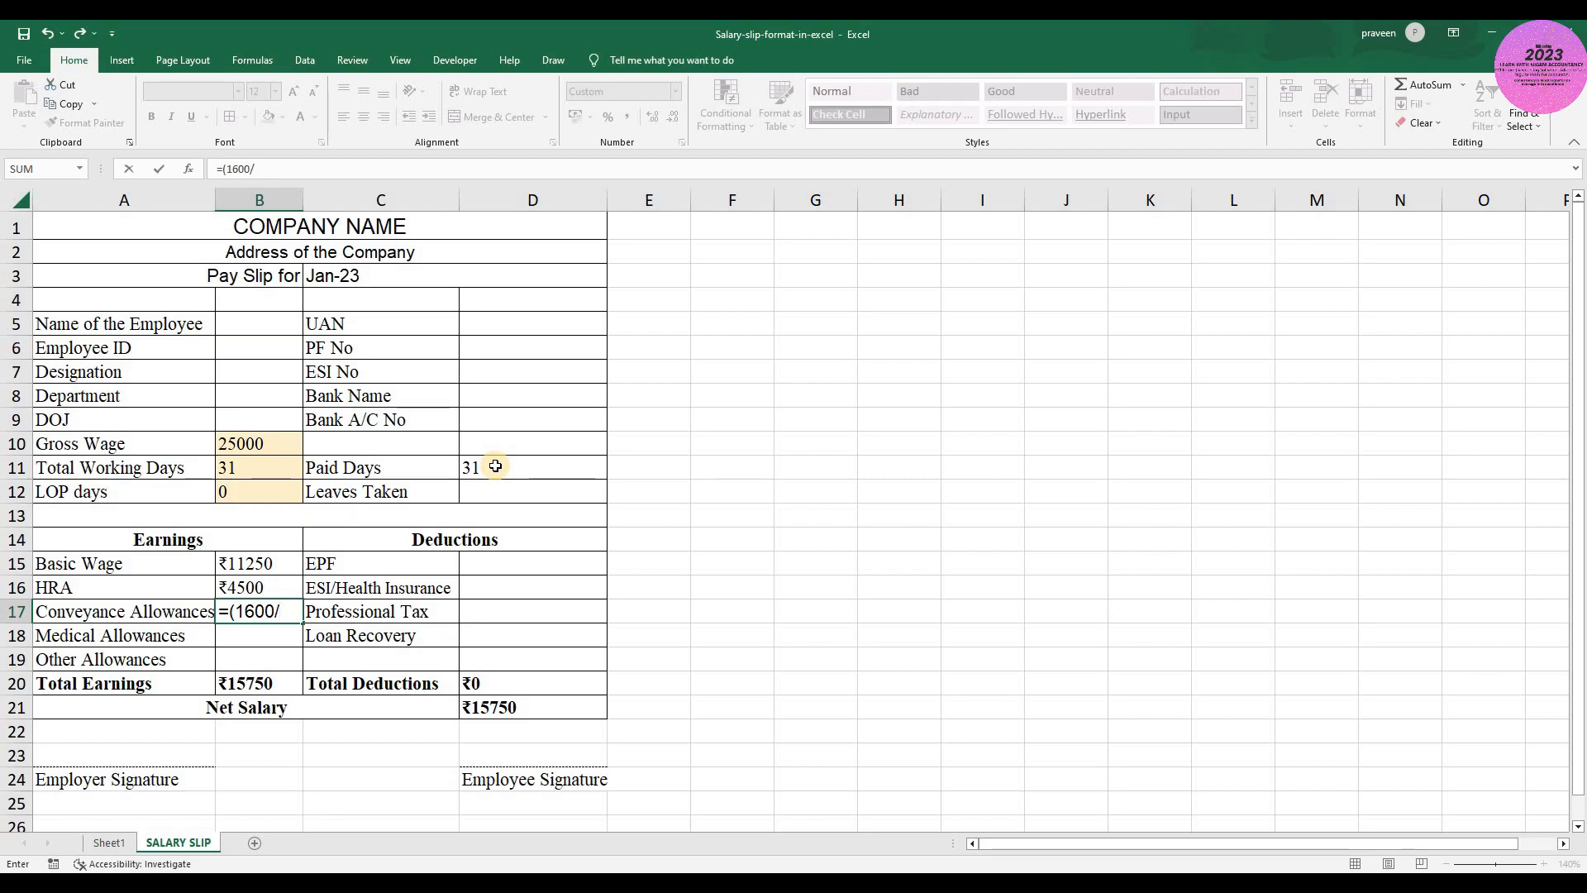
{"action": "left_click", "coordinate": [263, 468]}
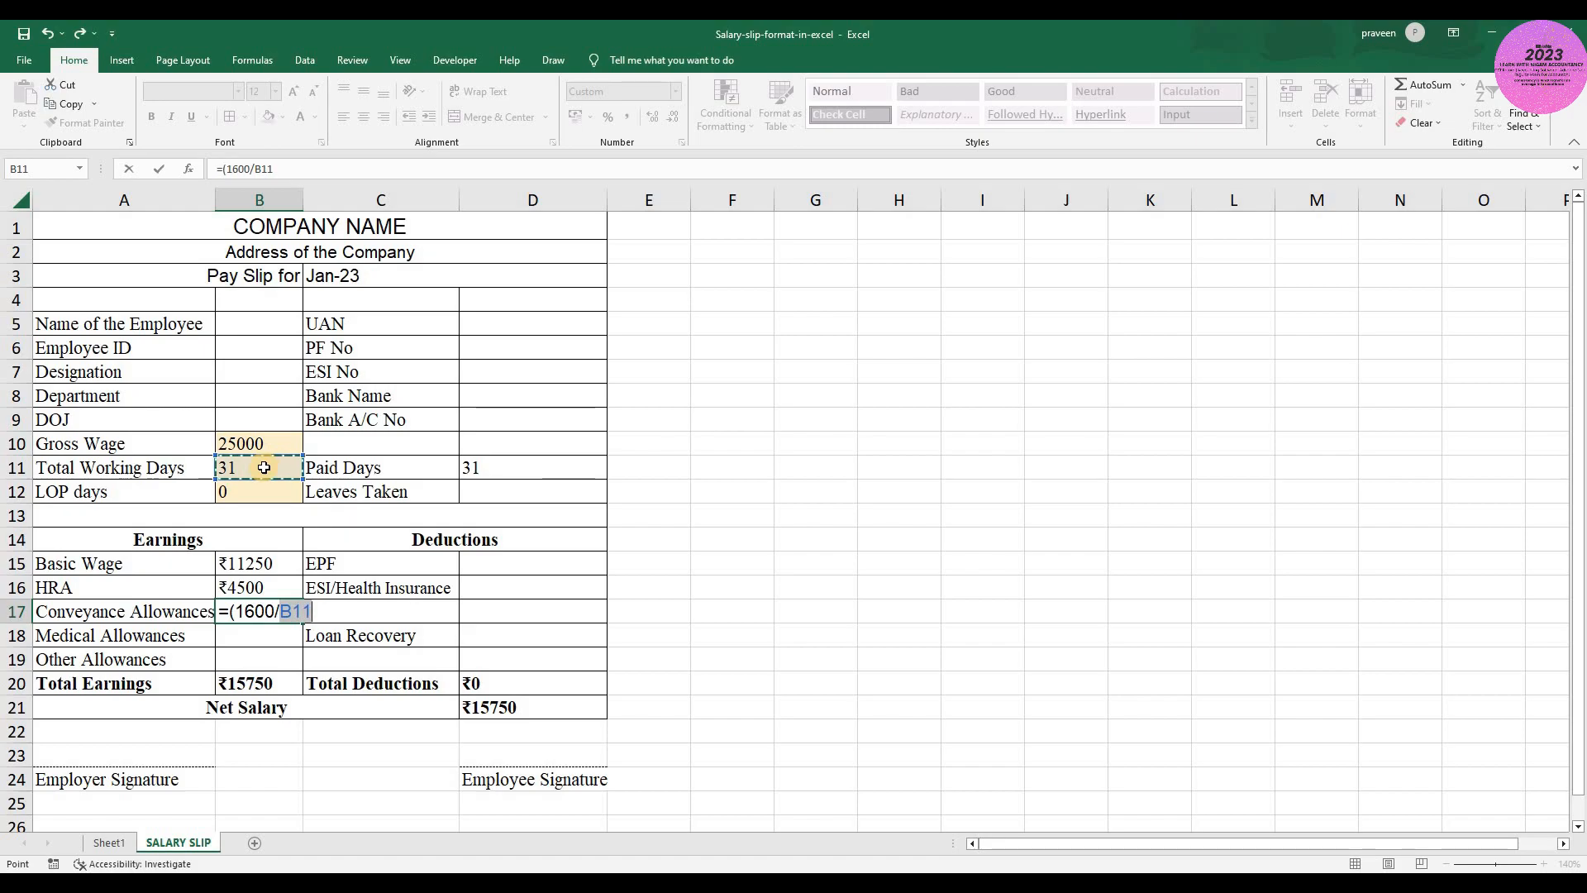
{"action": "type", "text": ")"}
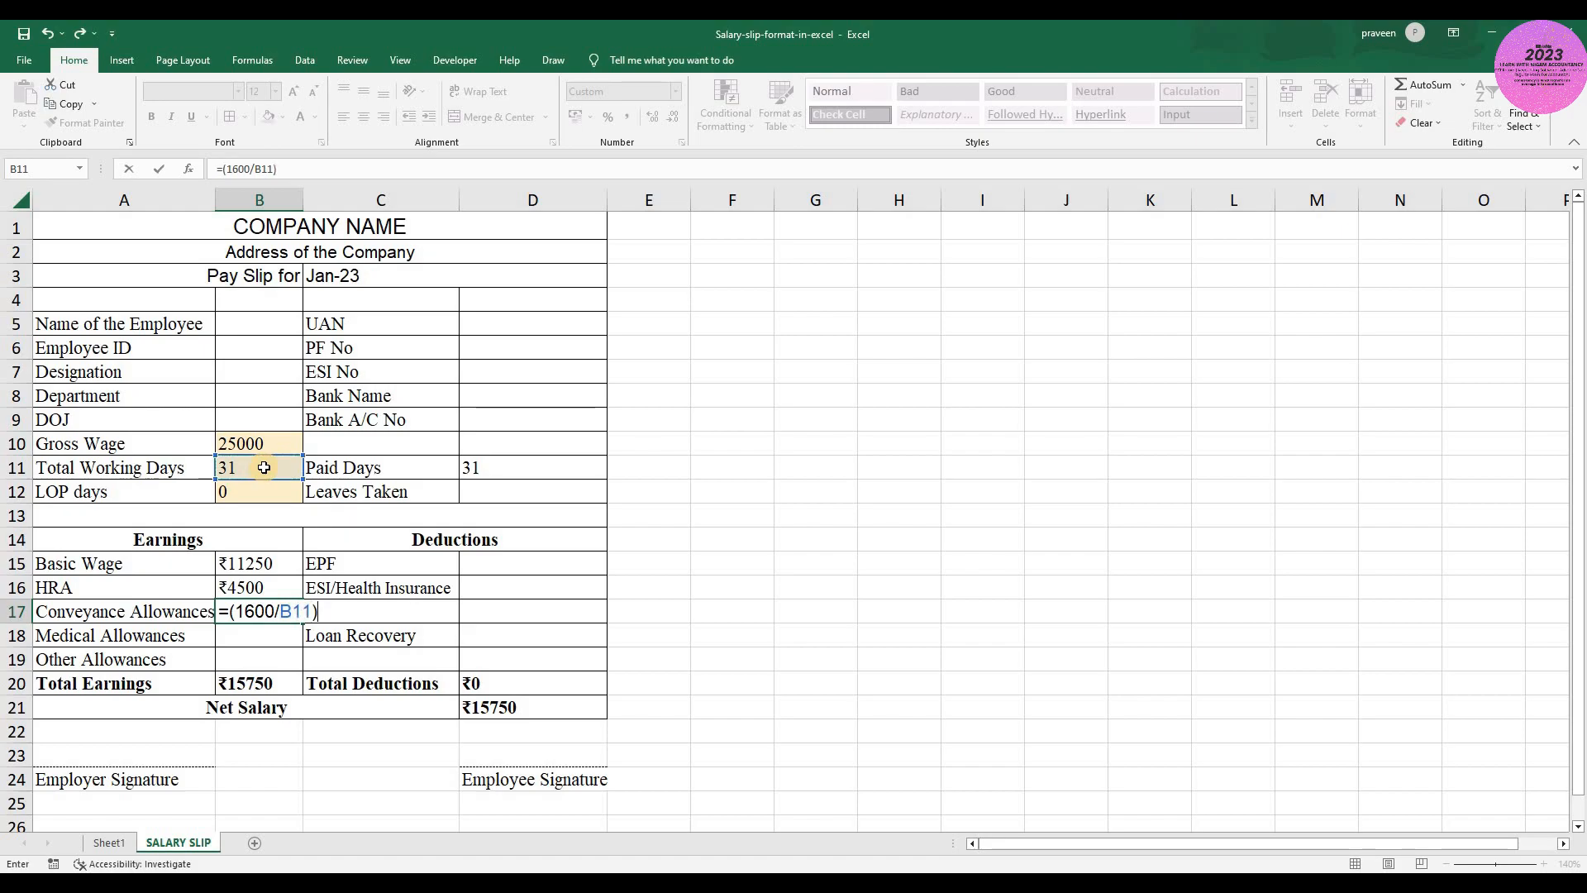
{"action": "type", "text": "*"}
{"action": "left_click", "coordinate": [493, 469]}
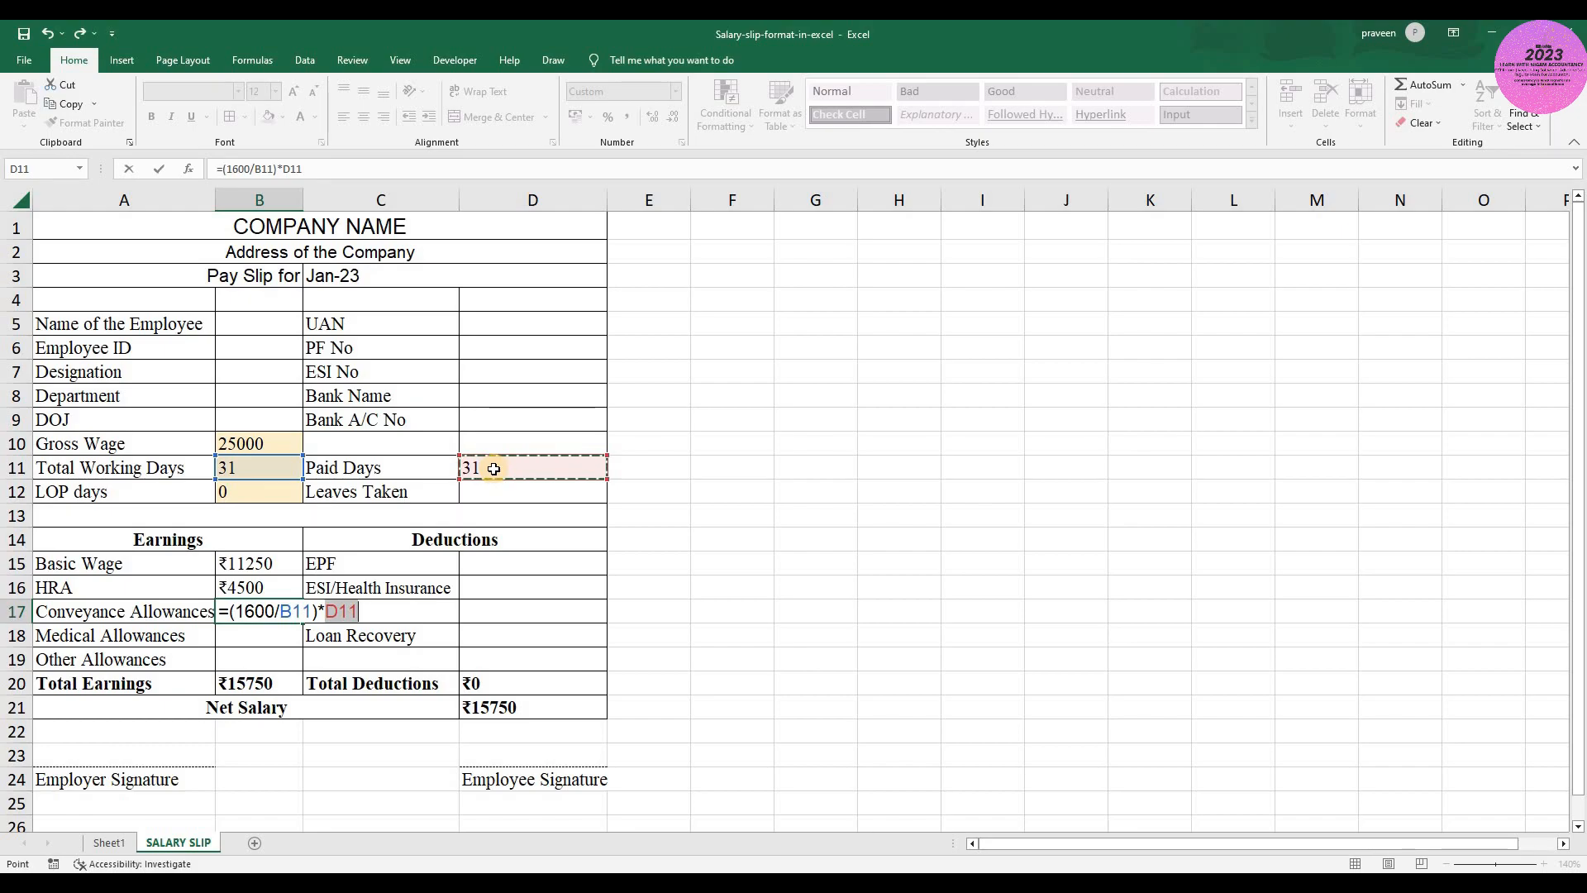
{"action": "key", "text": "ctrl+Return"}
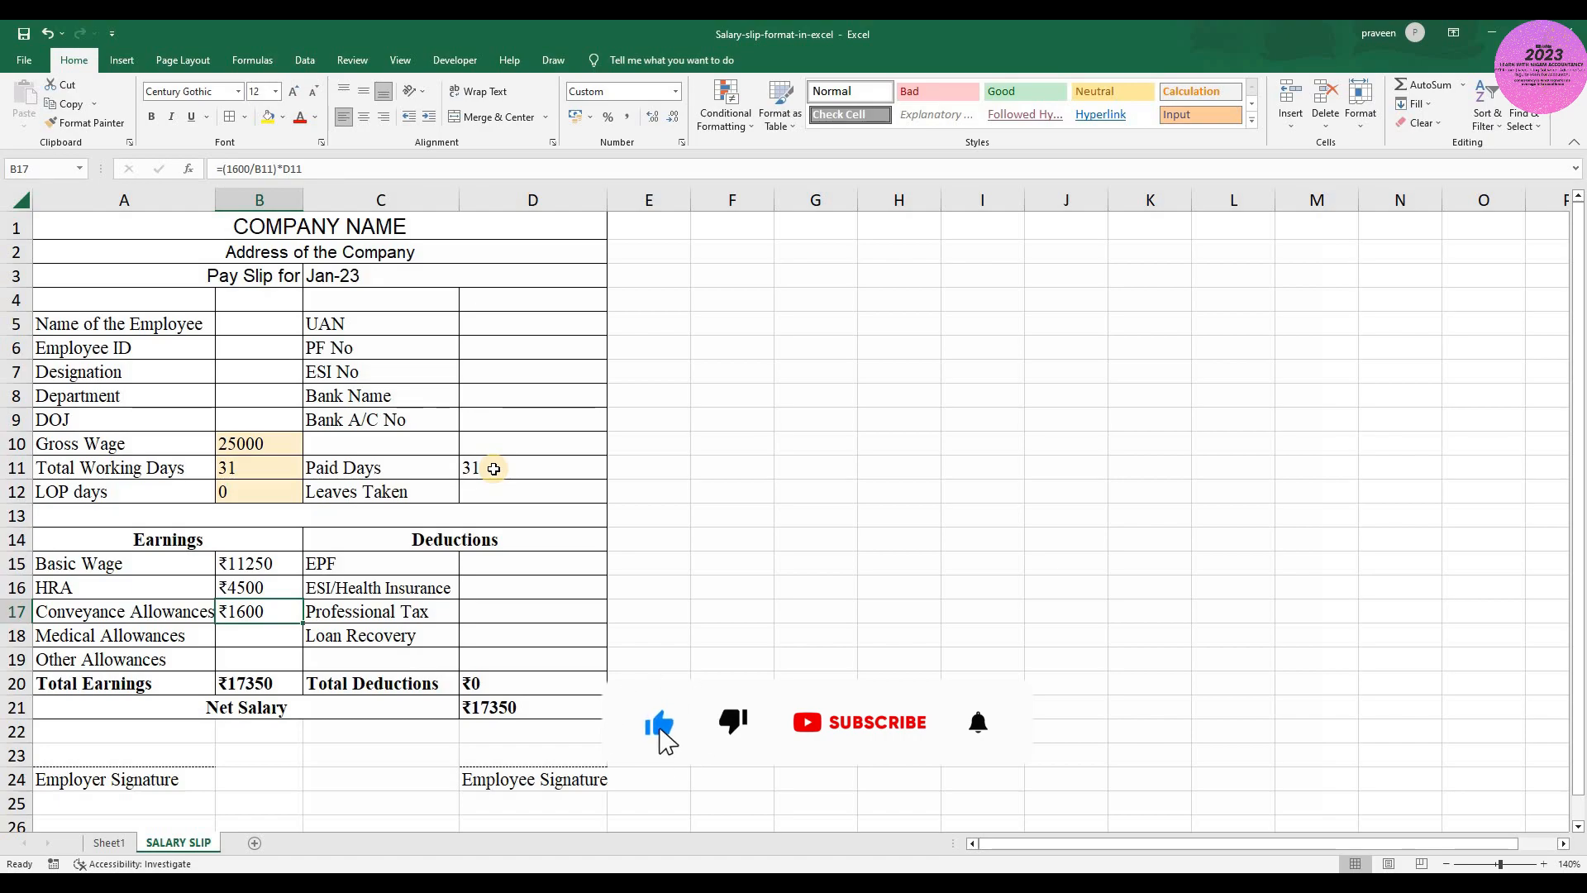
- Change the base amount in the Conveyance Allowances formula in B17 to 2000, making it =(2000/B11)*D11
{"action": "key", "text": "F2"}
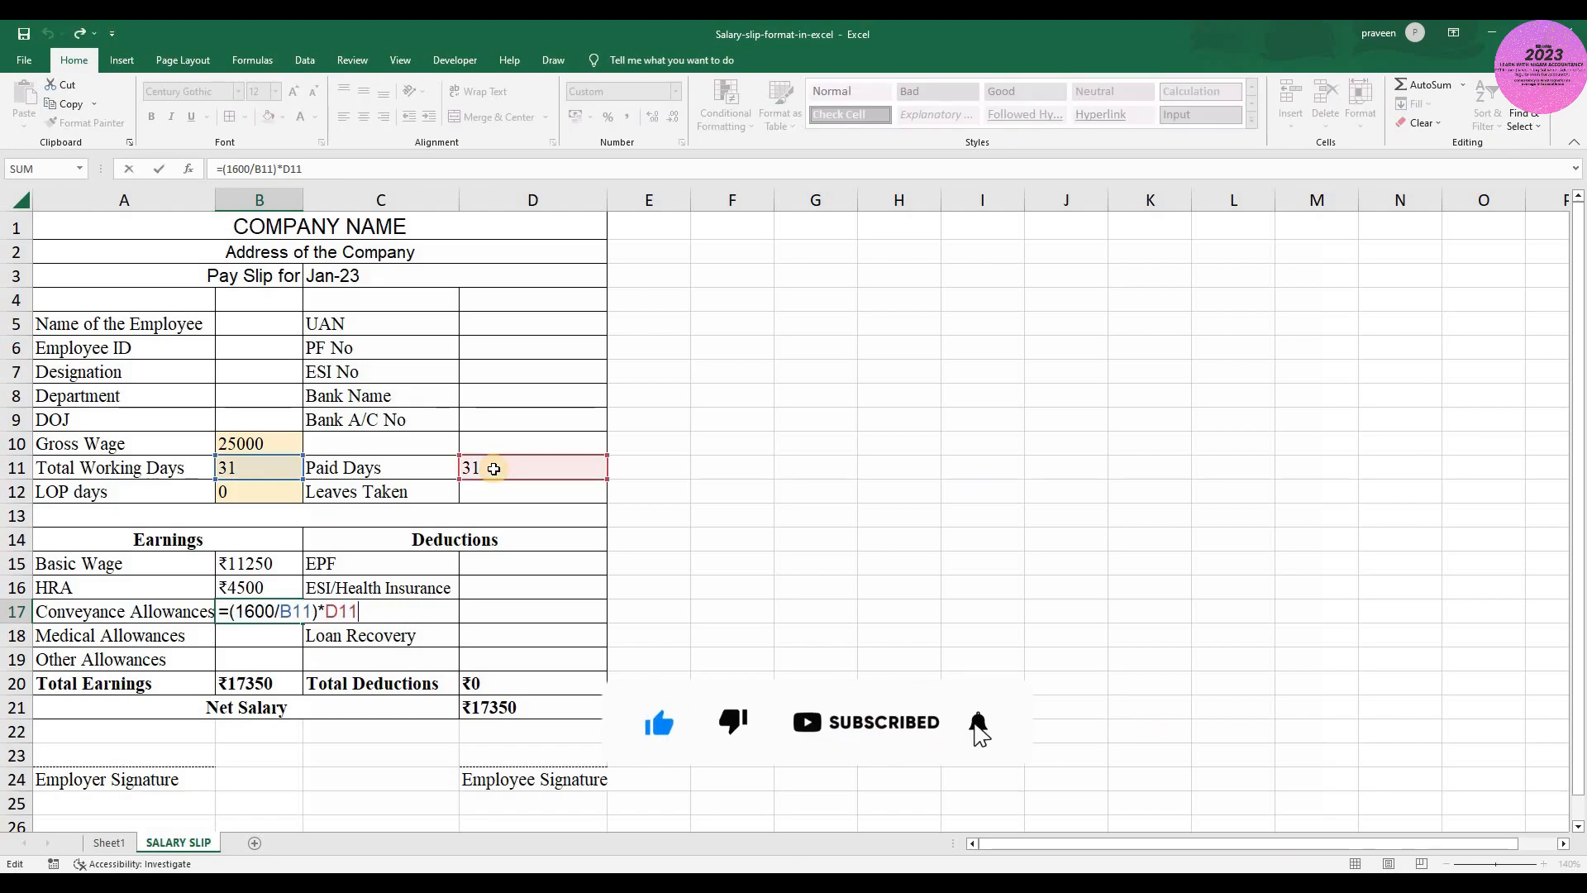
{"action": "key", "text": "Left"}
{"action": "key", "text": "Left"}
{"action": "key", "text": "Left"}
{"action": "key", "text": "Left"}
{"action": "key", "text": "Left"}
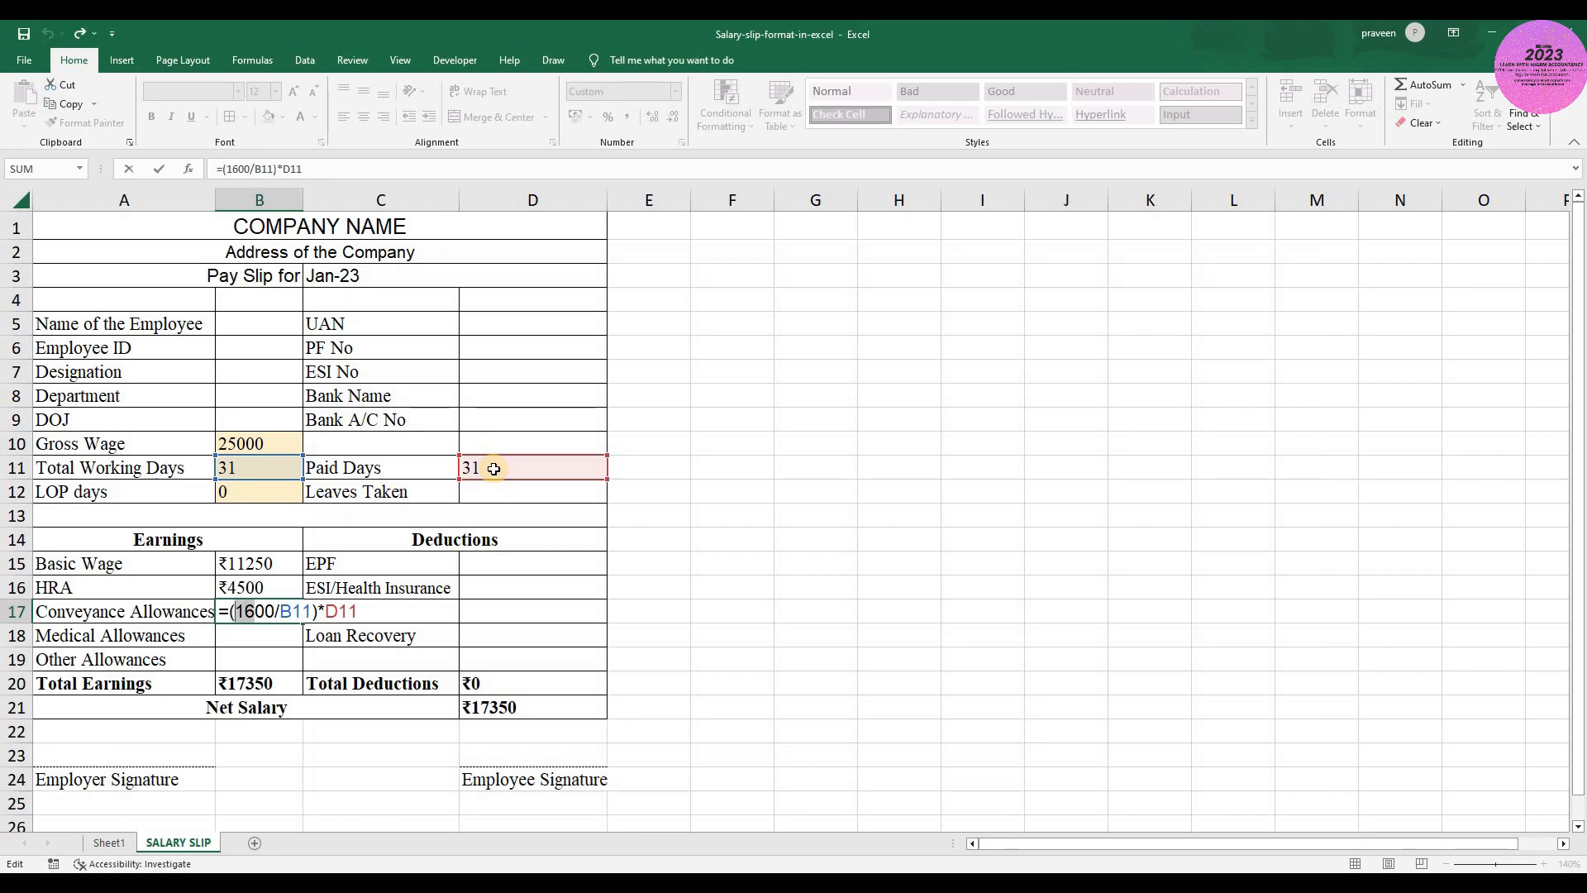
{"action": "key", "text": "BackSpace"}
{"action": "type", "text": "2"}
{"action": "key", "text": "Delete"}
{"action": "type", "text": "0"}
{"action": "key", "text": "ctrl+Return"}
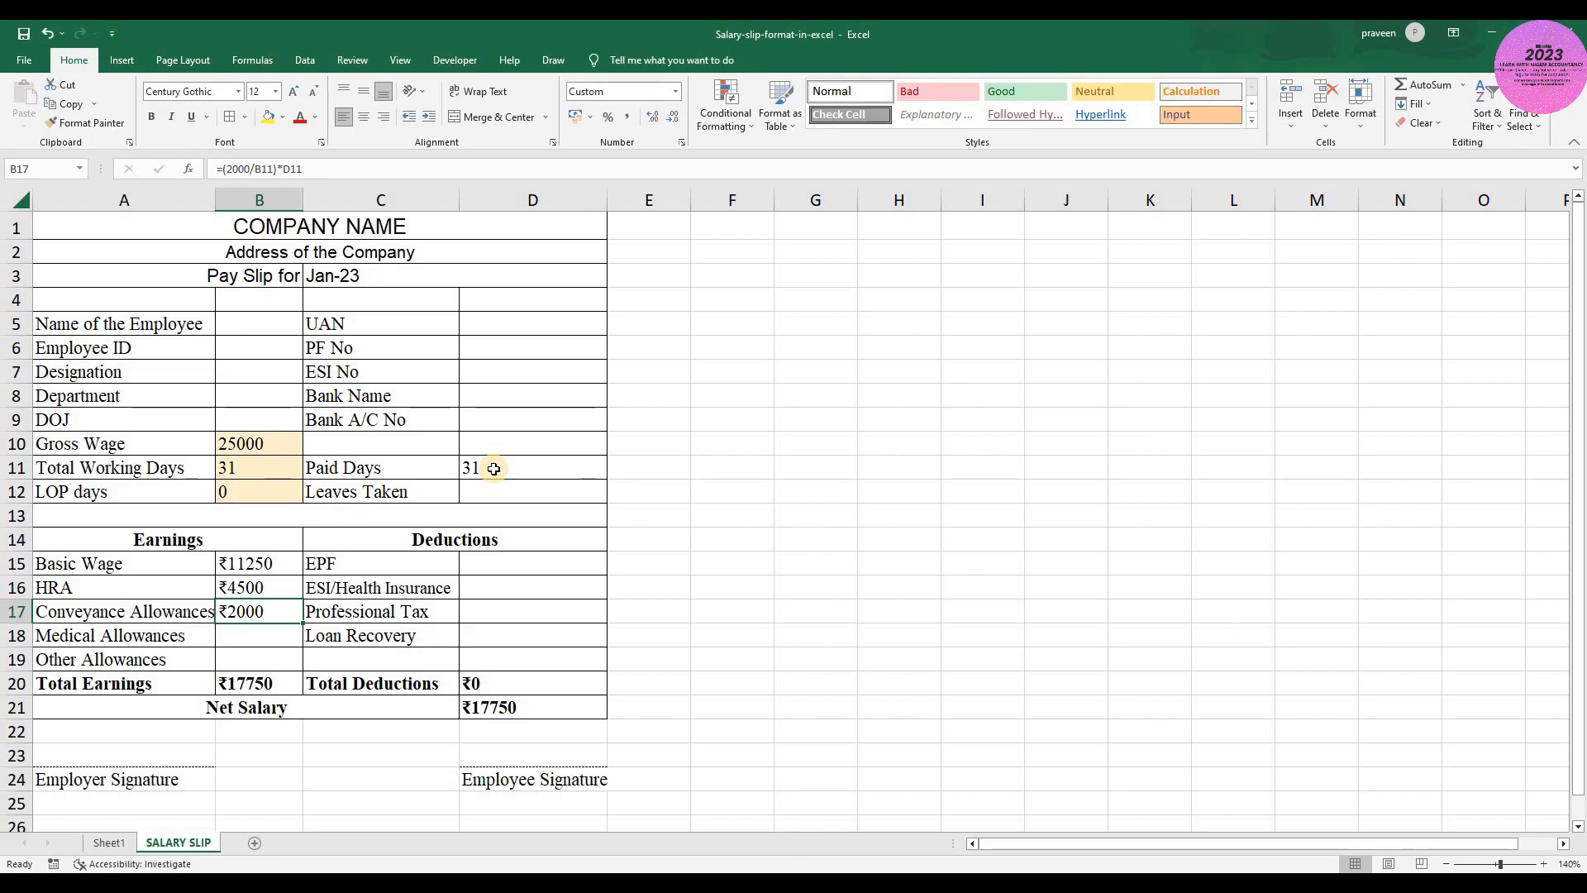
- Calculate the Medical Allowances in B18 by prorating 2000 over the paid days with the formula =(2000/B11)*D11
{"action": "key", "text": "Down"}
{"action": "key", "text": "Up"}
{"action": "key", "text": "Down"}
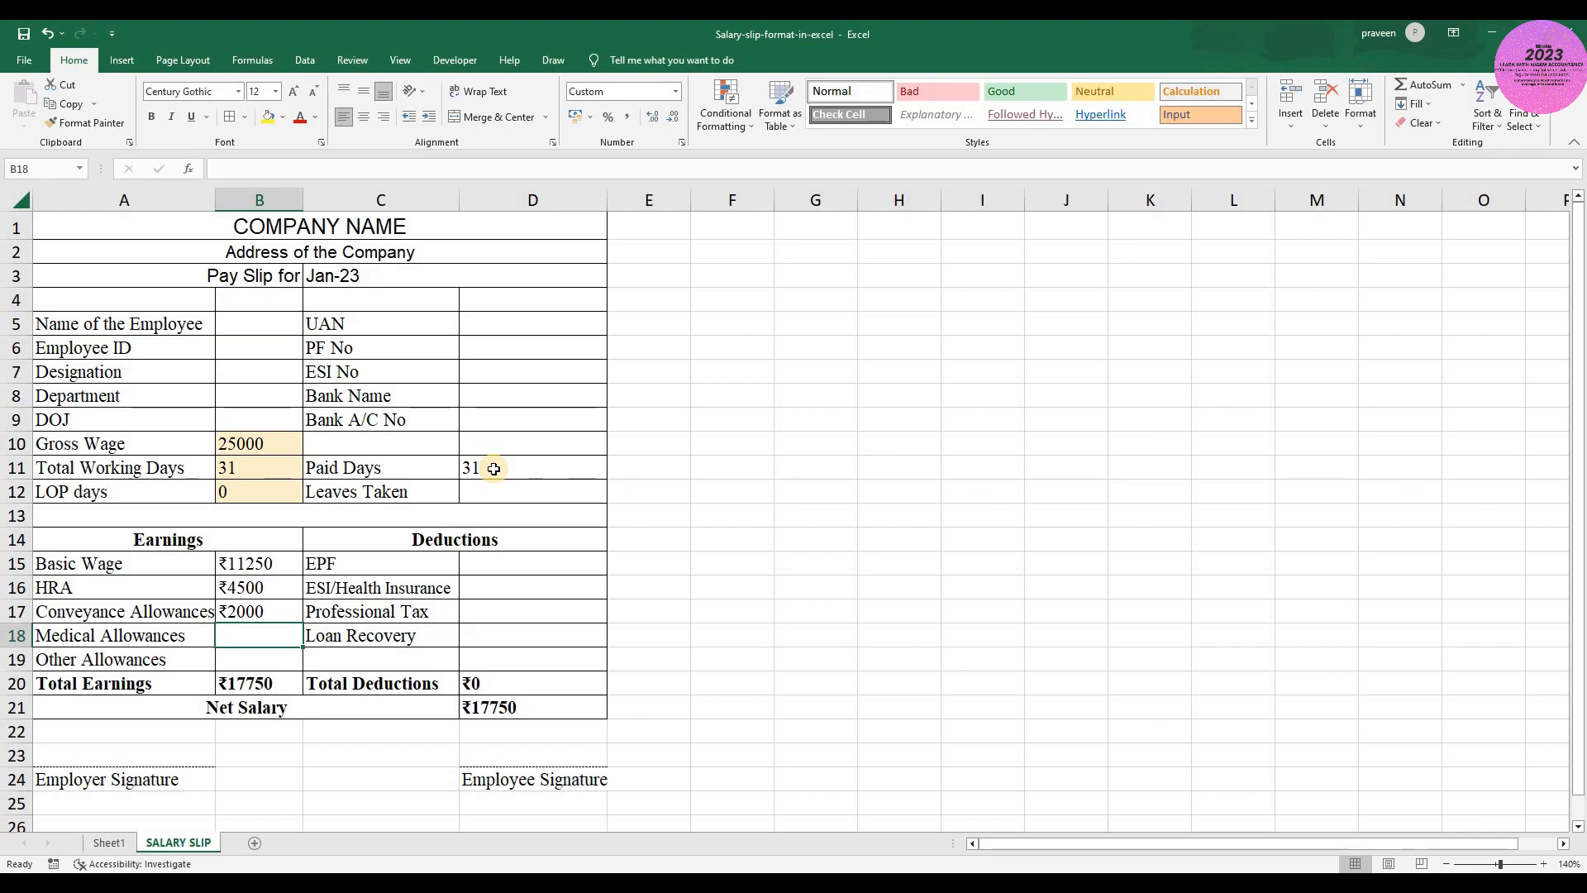
{"action": "type", "text": "="}
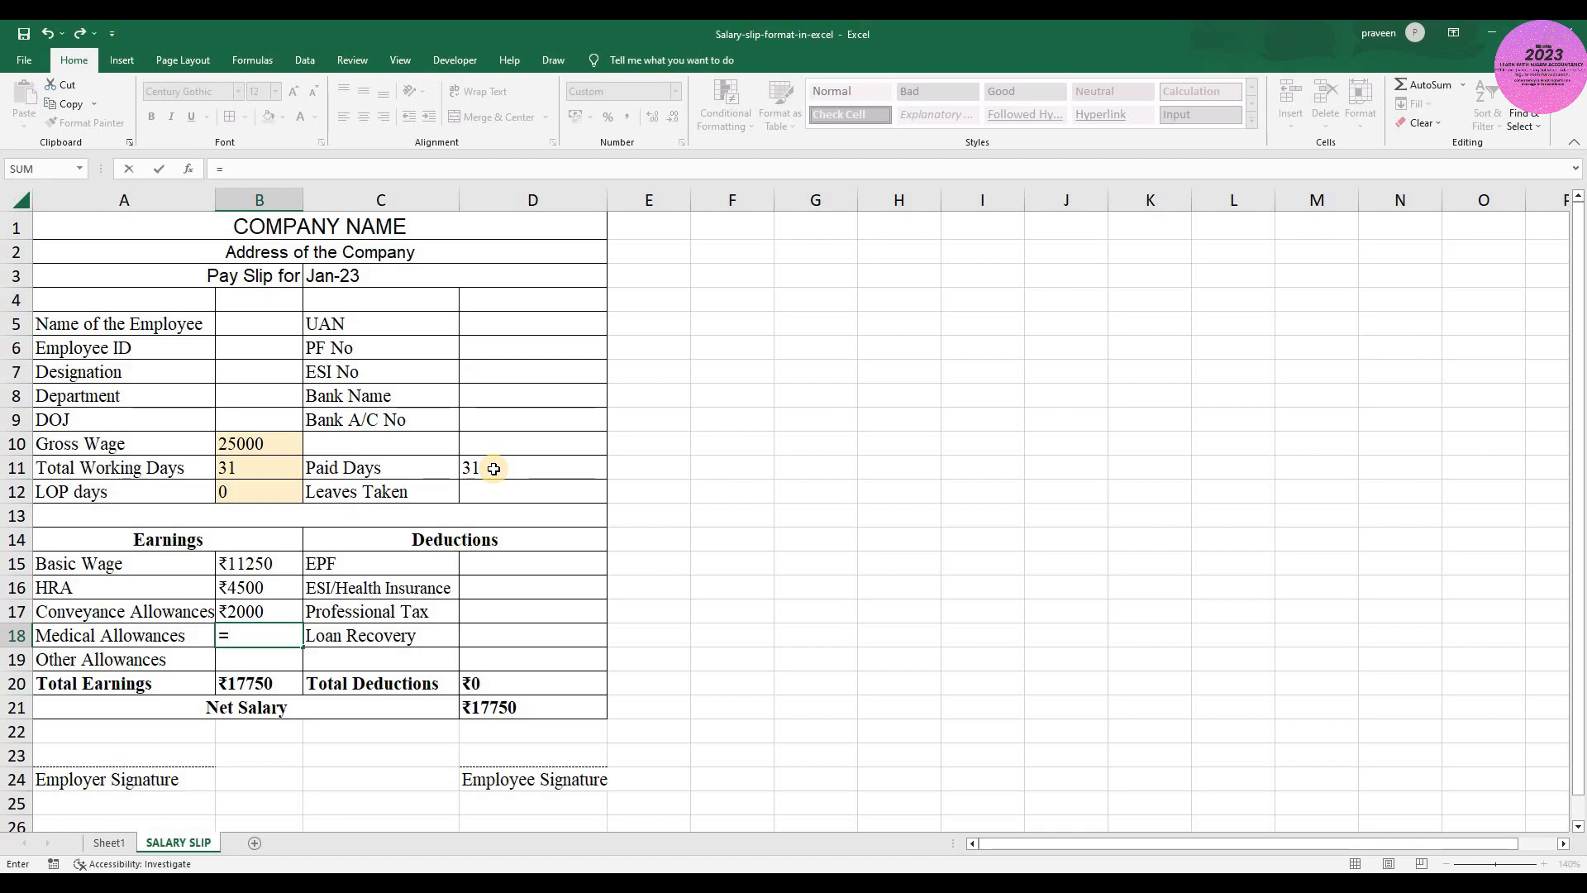
{"action": "type", "text": "("}
{"action": "type", "text": "2000"}
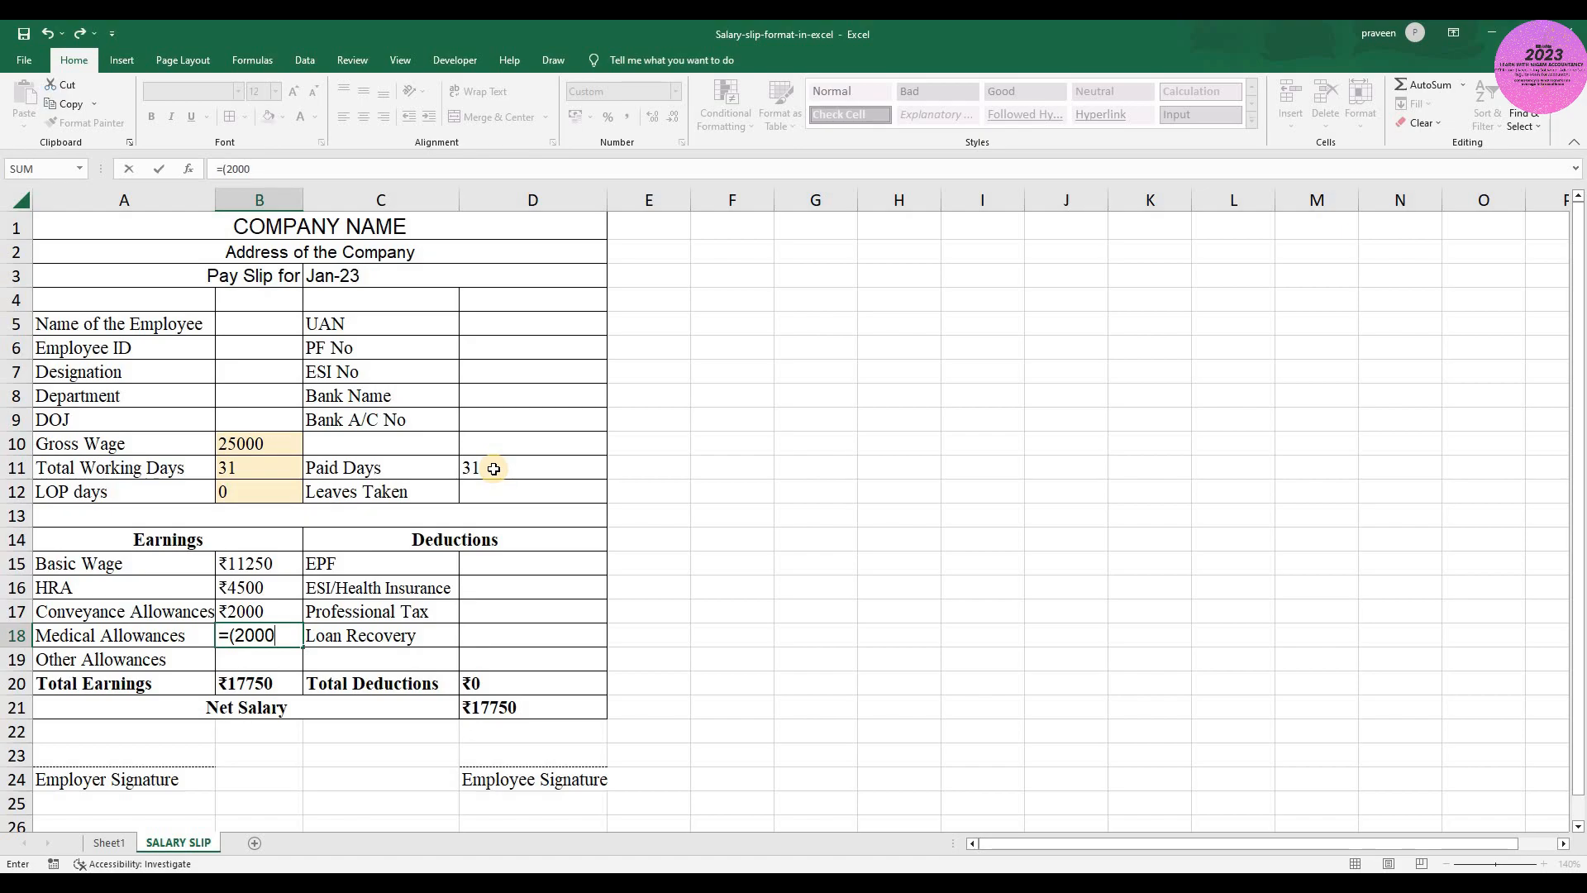
{"action": "type", "text": "/"}
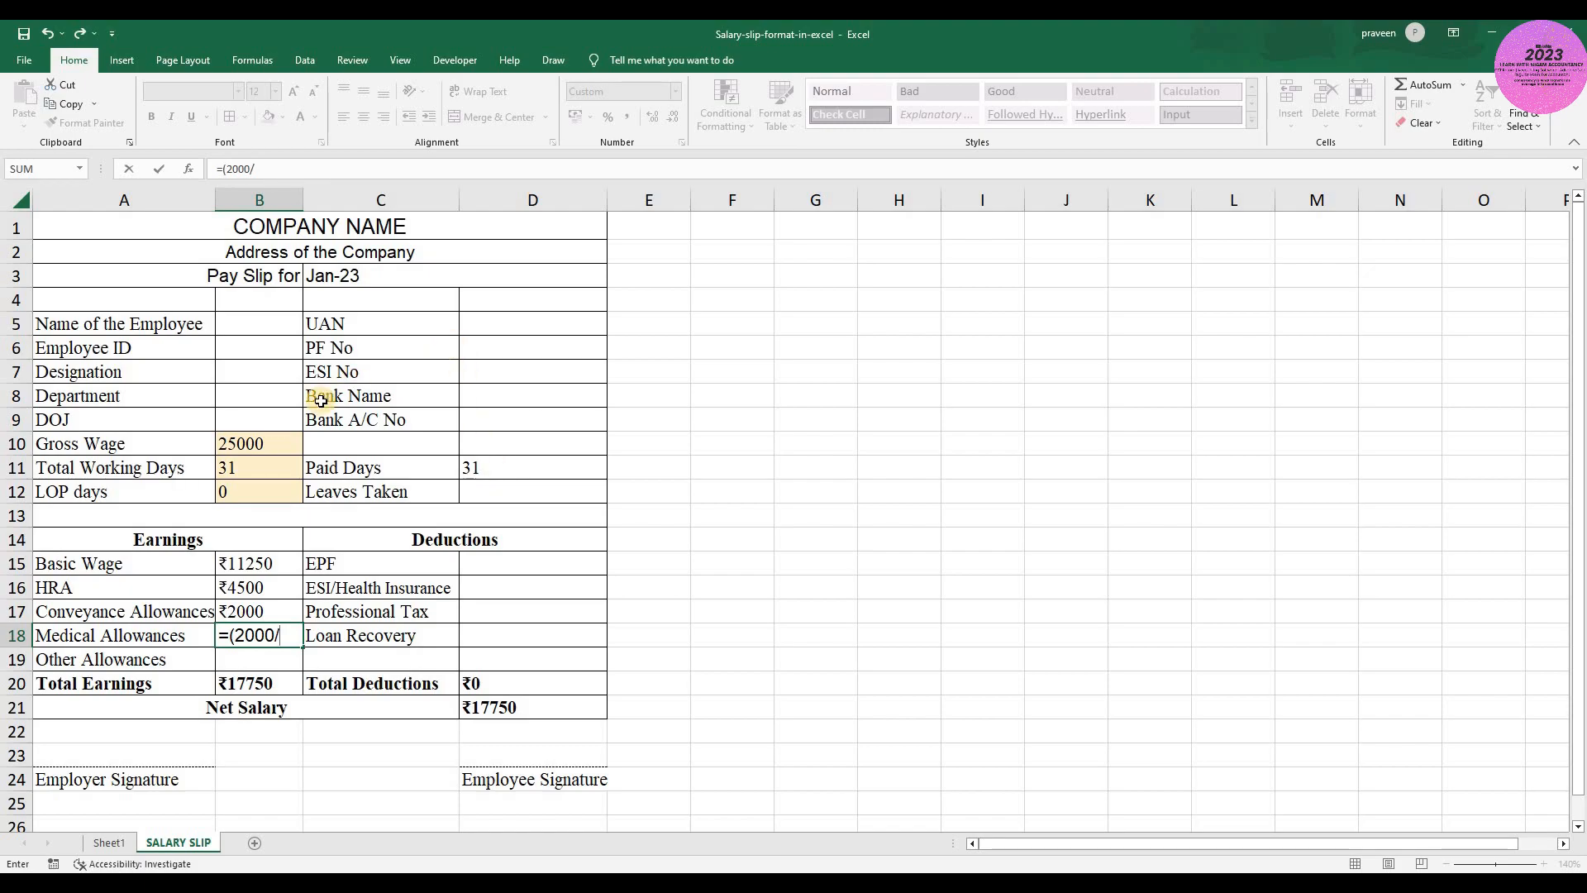
{"action": "left_click", "coordinate": [250, 469]}
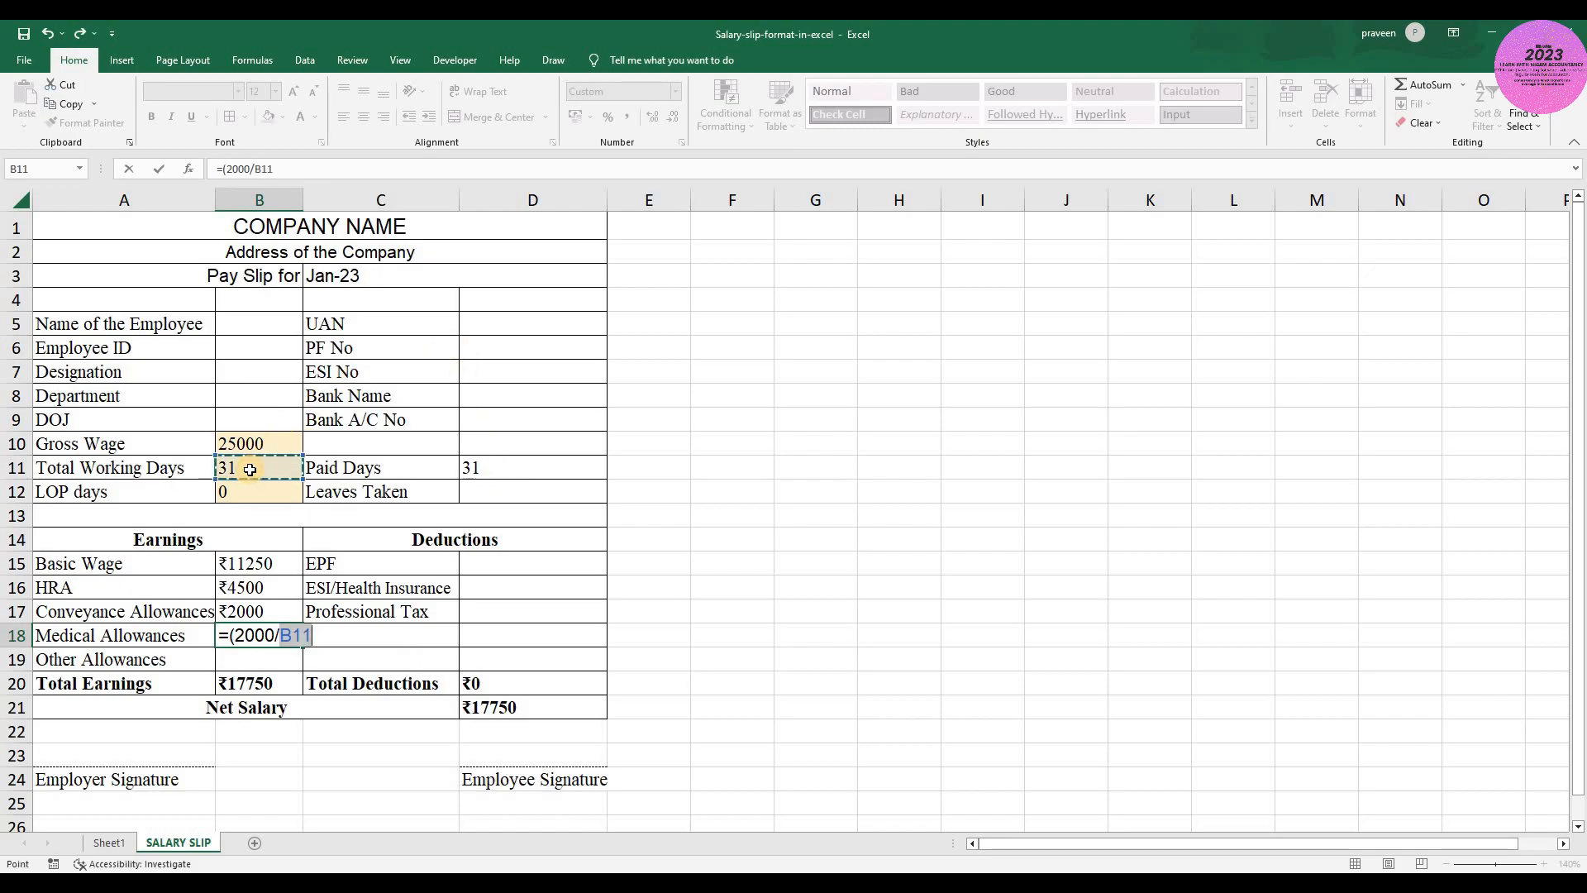
{"action": "type", "text": ")*"}
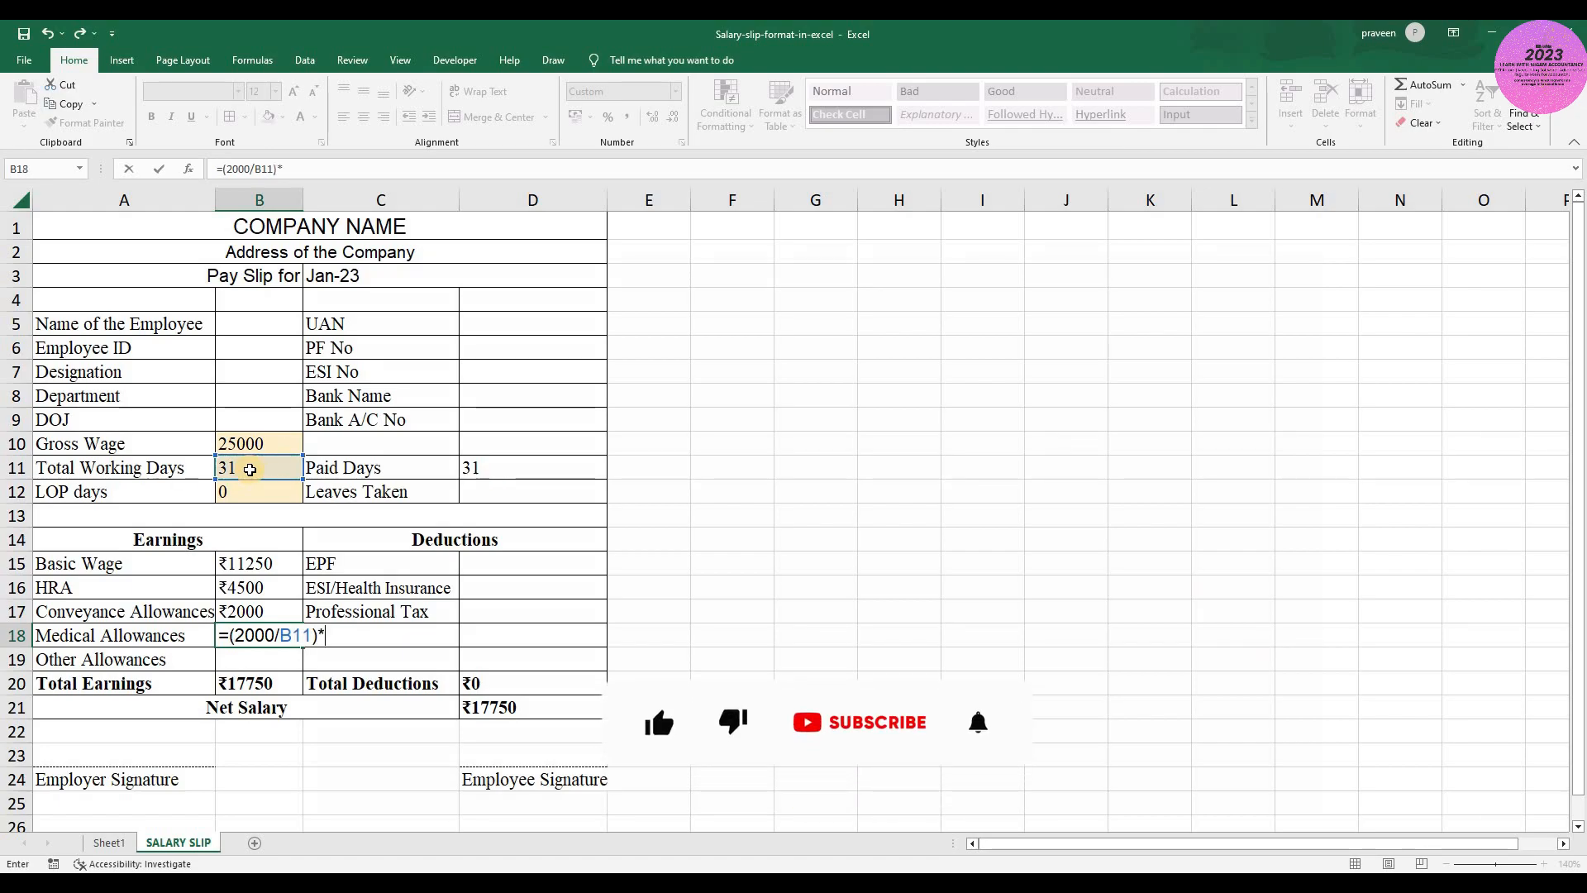
{"action": "left_click", "coordinate": [496, 469]}
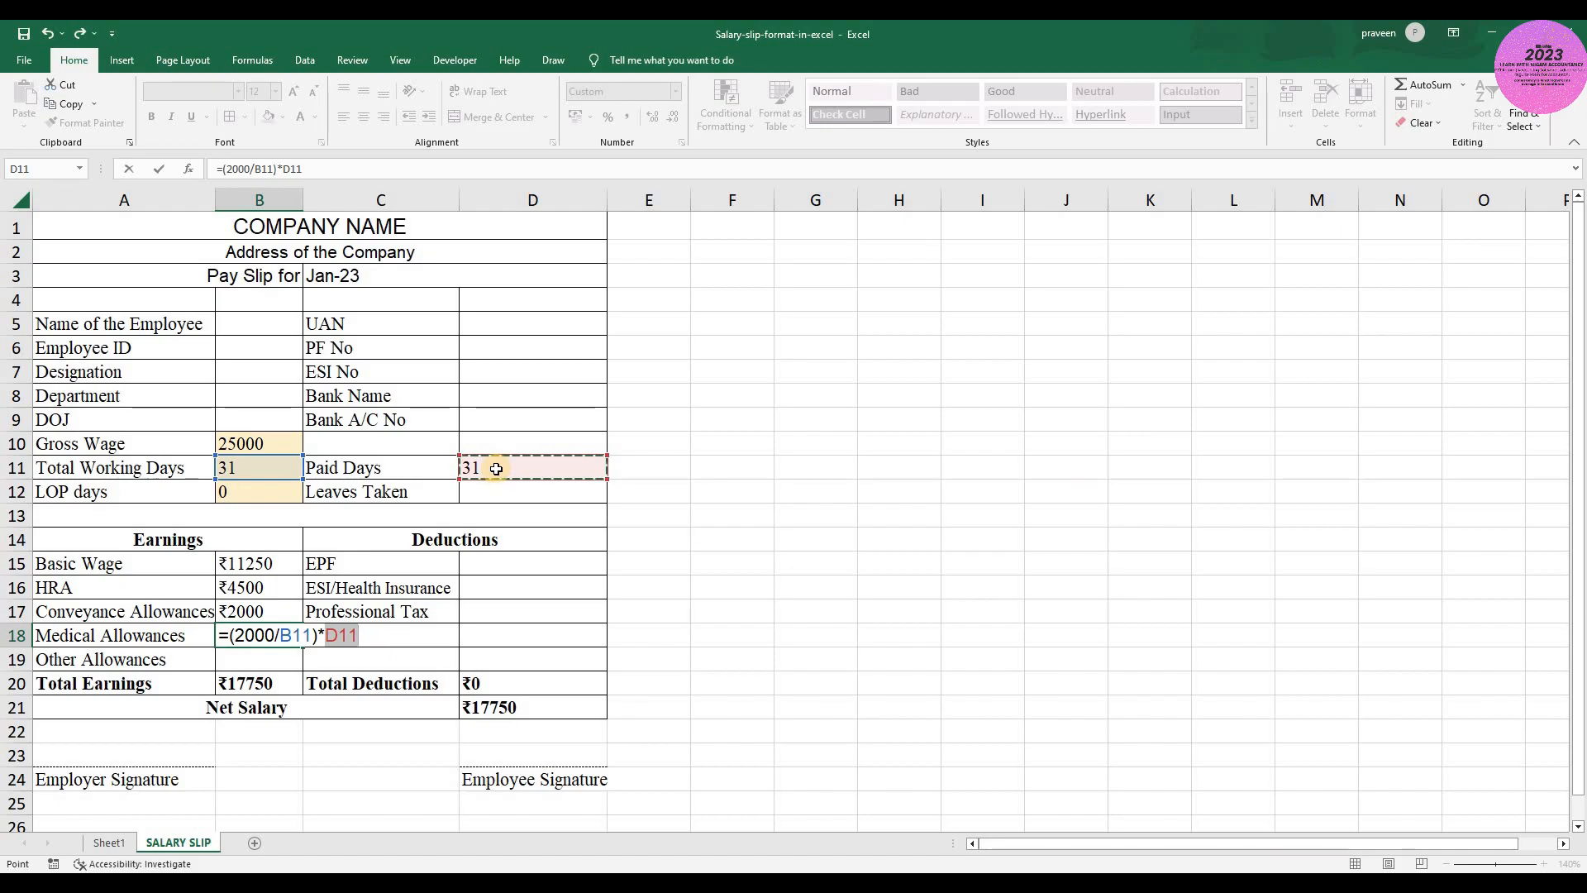
{"action": "key", "text": "ctrl+Return"}
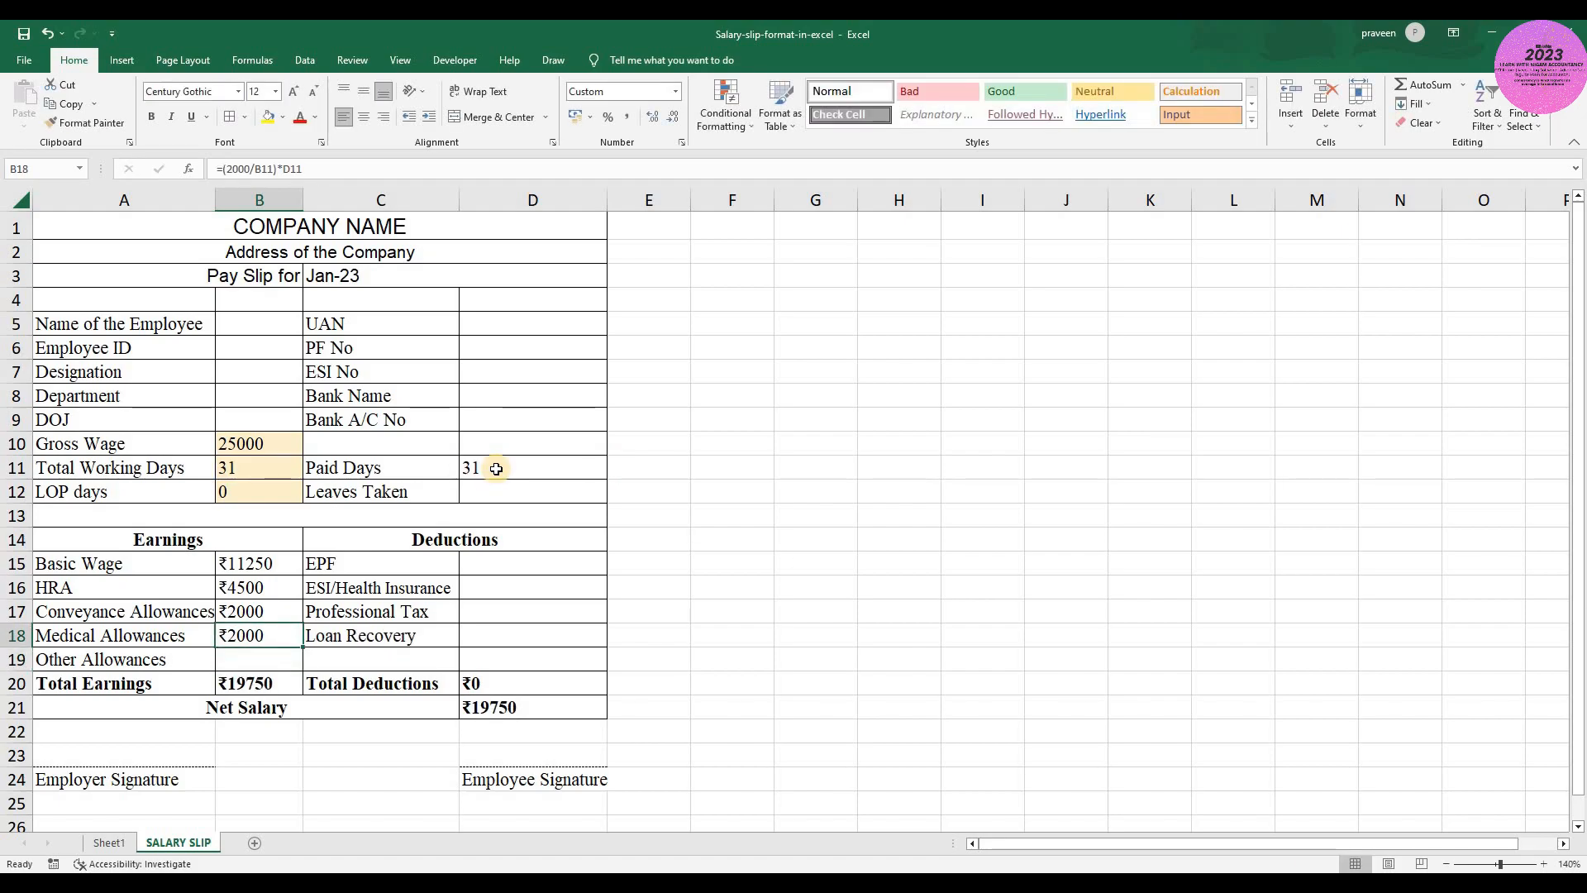
- Calculate the Other Allowances in B19 as prorated gross wage minus the other earnings with the formula =(B10/B11)*D11-SUM(B15:B18)
{"action": "key", "text": "Down"}
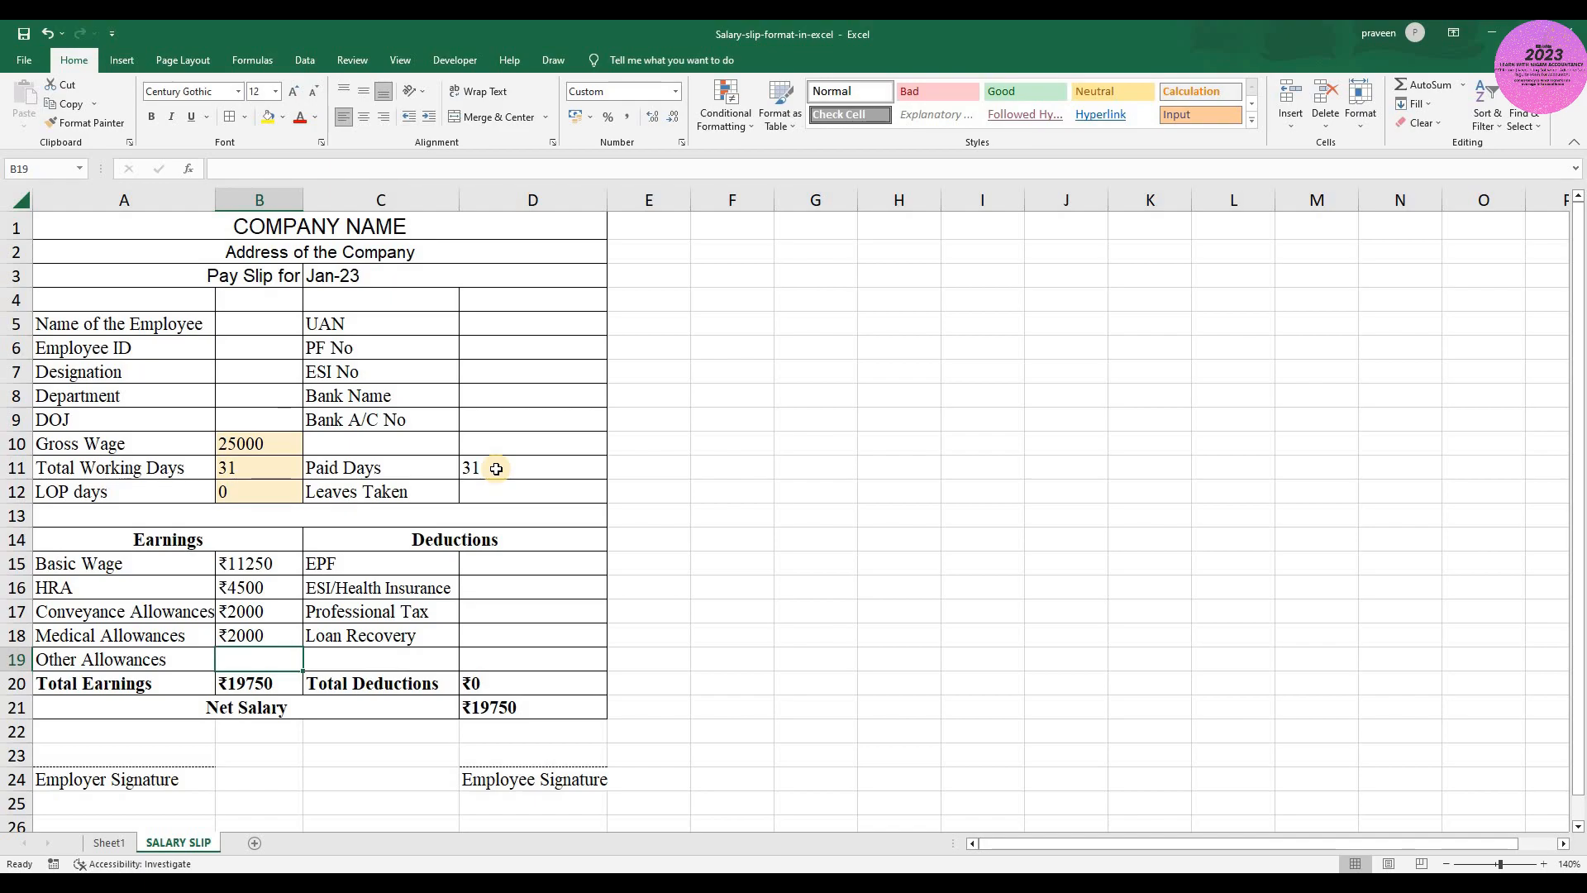
{"action": "type", "text": "="}
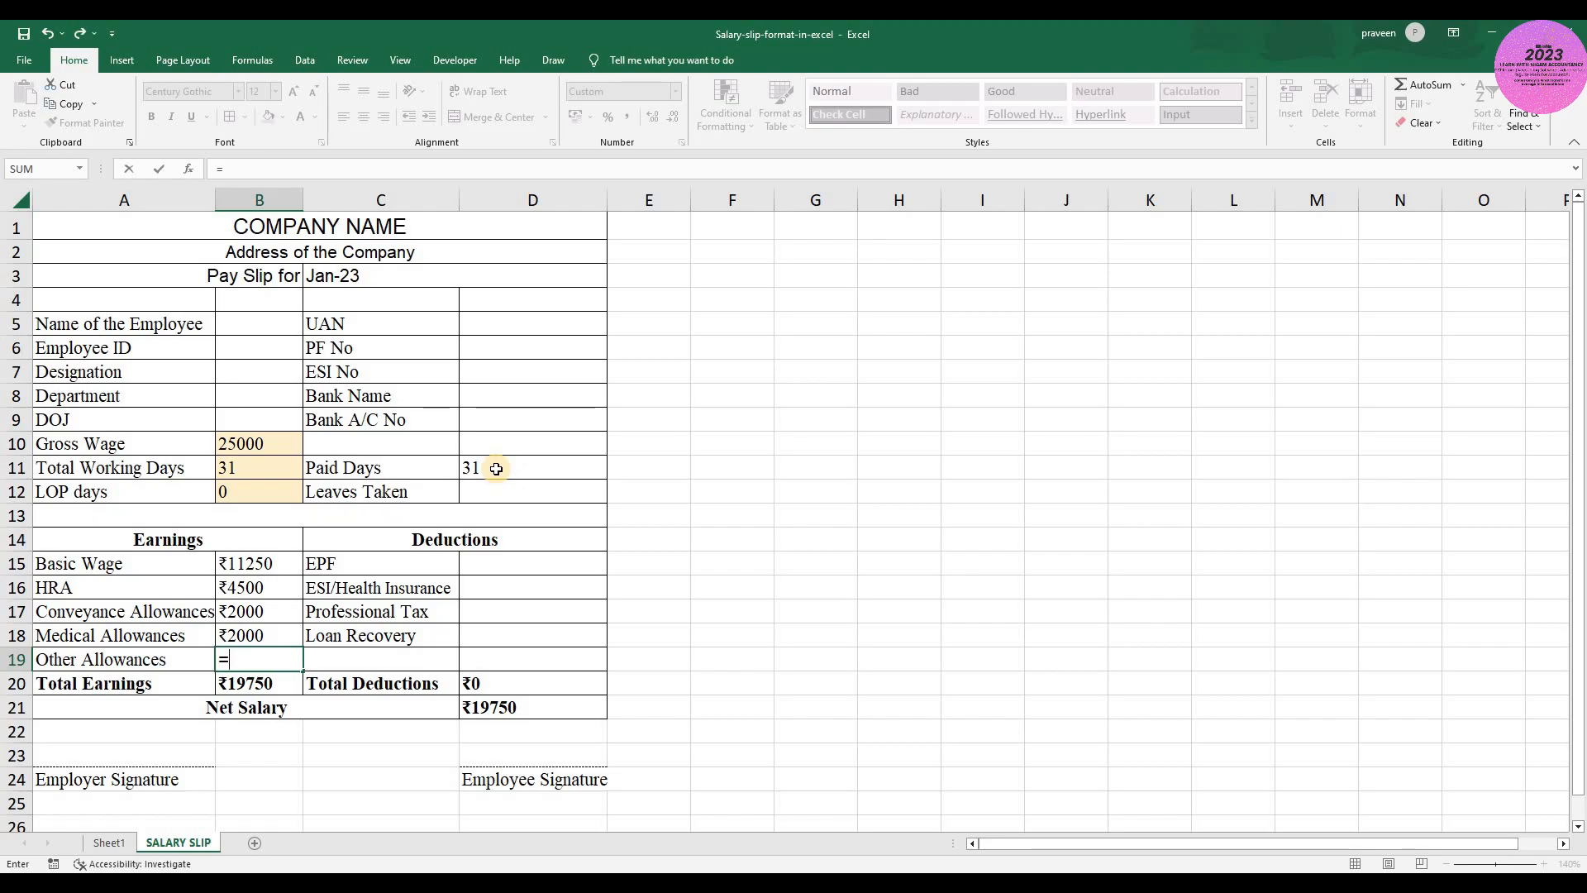
{"action": "type", "text": "("}
{"action": "left_click", "coordinate": [256, 443]}
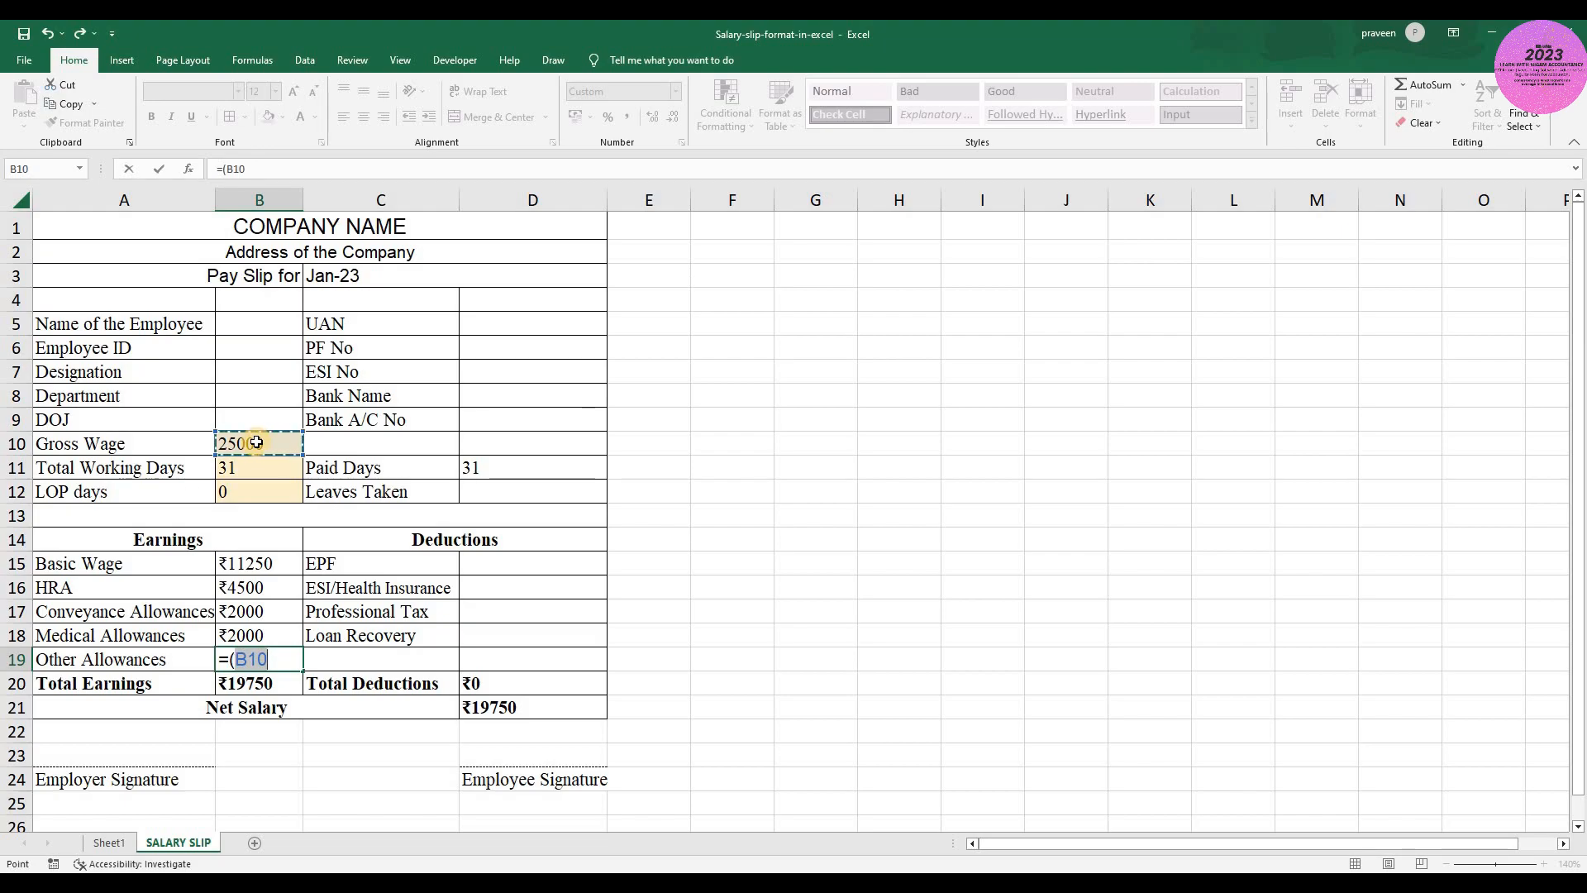
{"action": "type", "text": "/"}
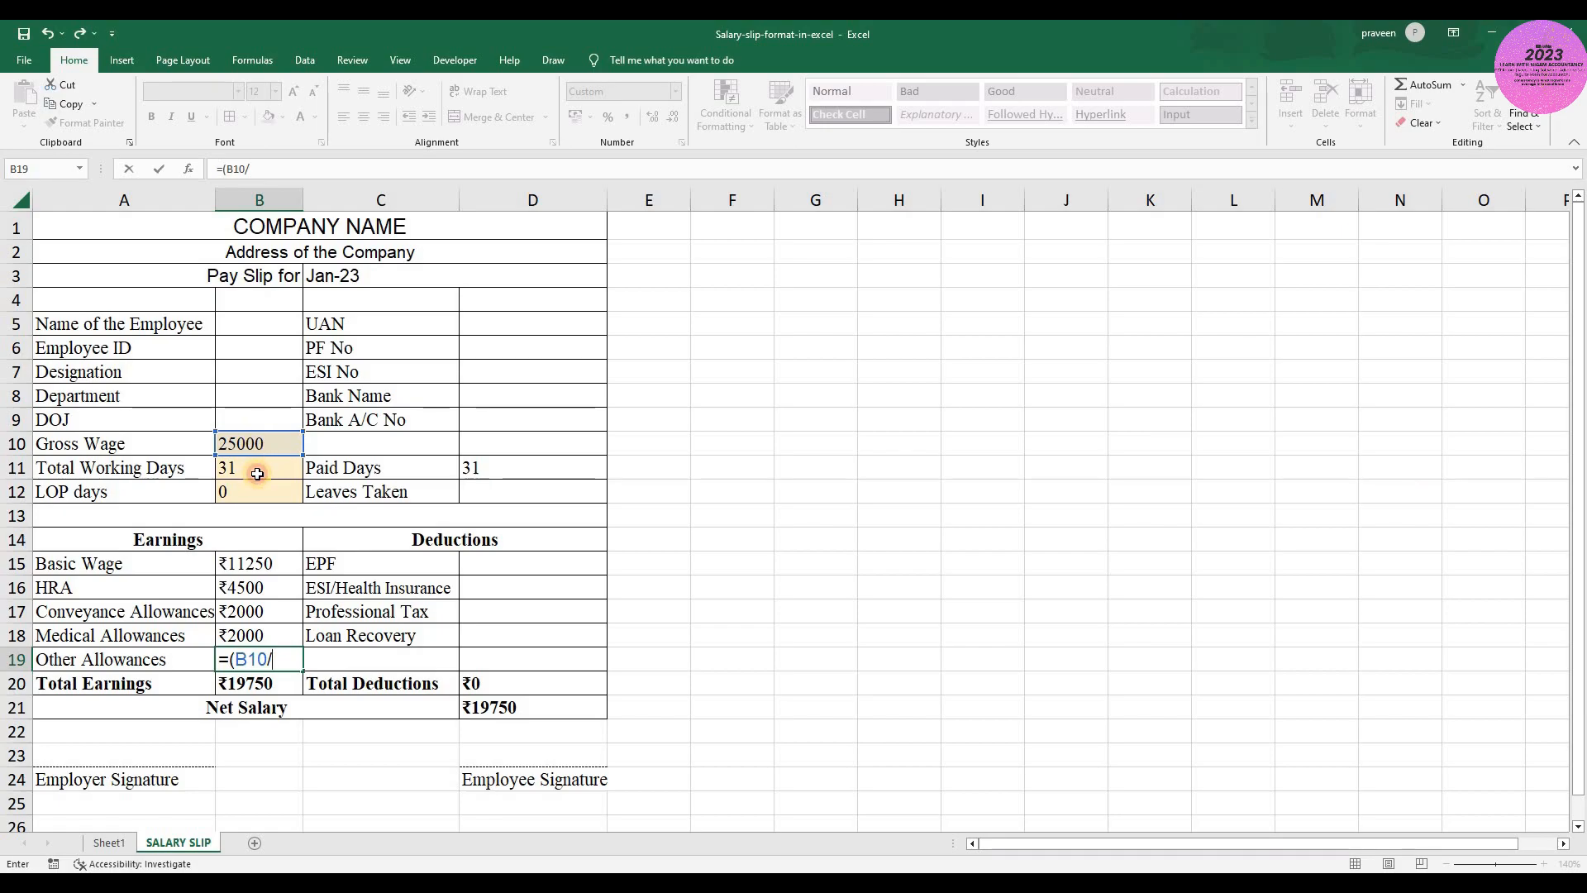
{"action": "left_click", "coordinate": [257, 473]}
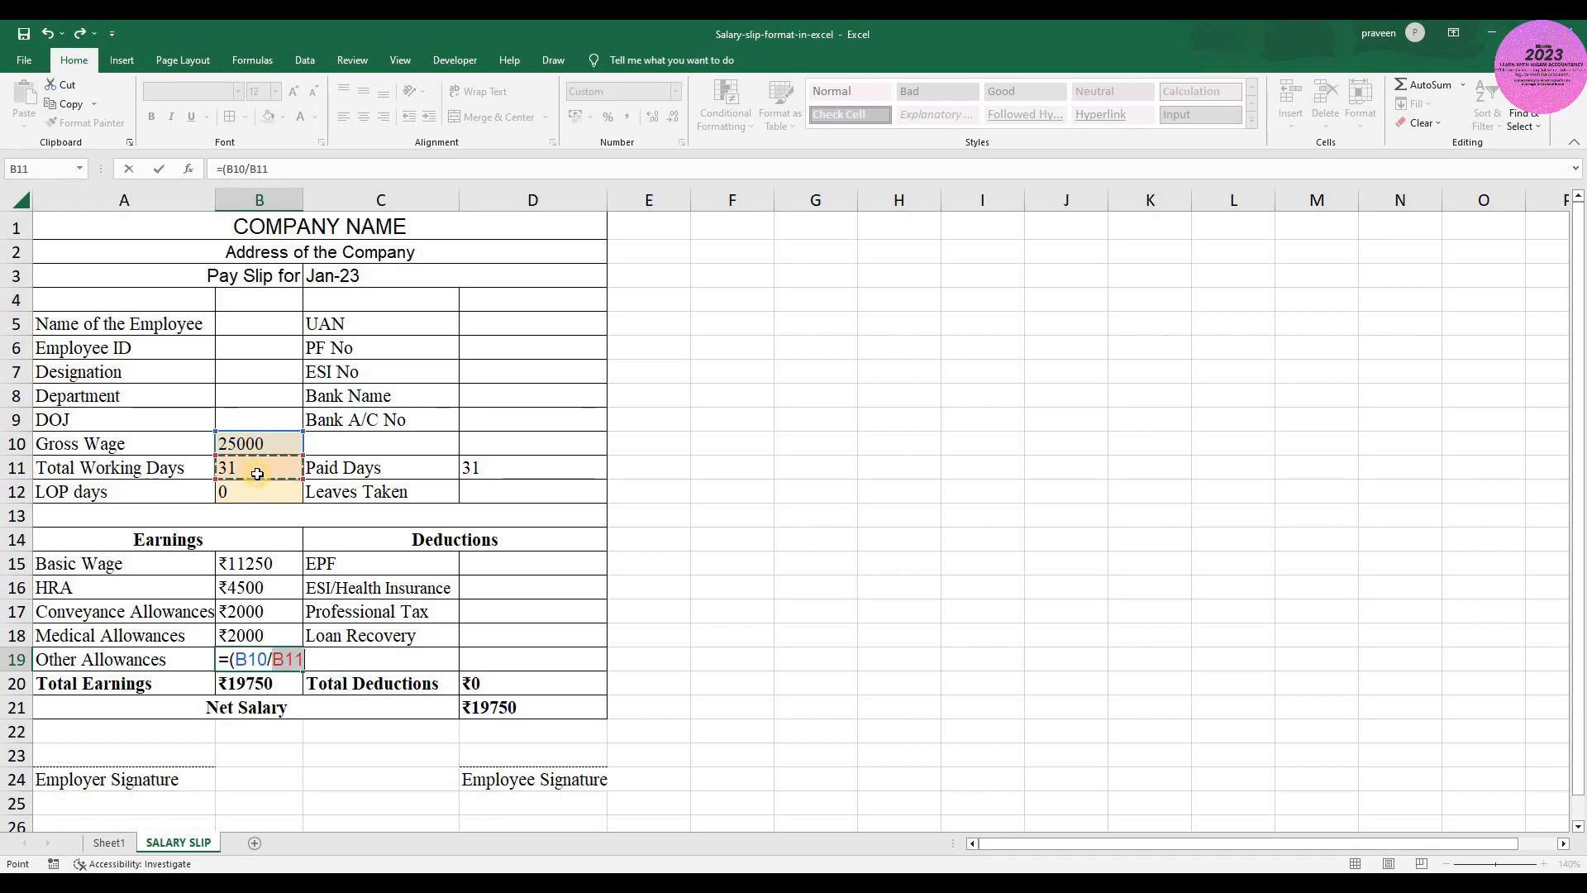
{"action": "type", "text": ")"}
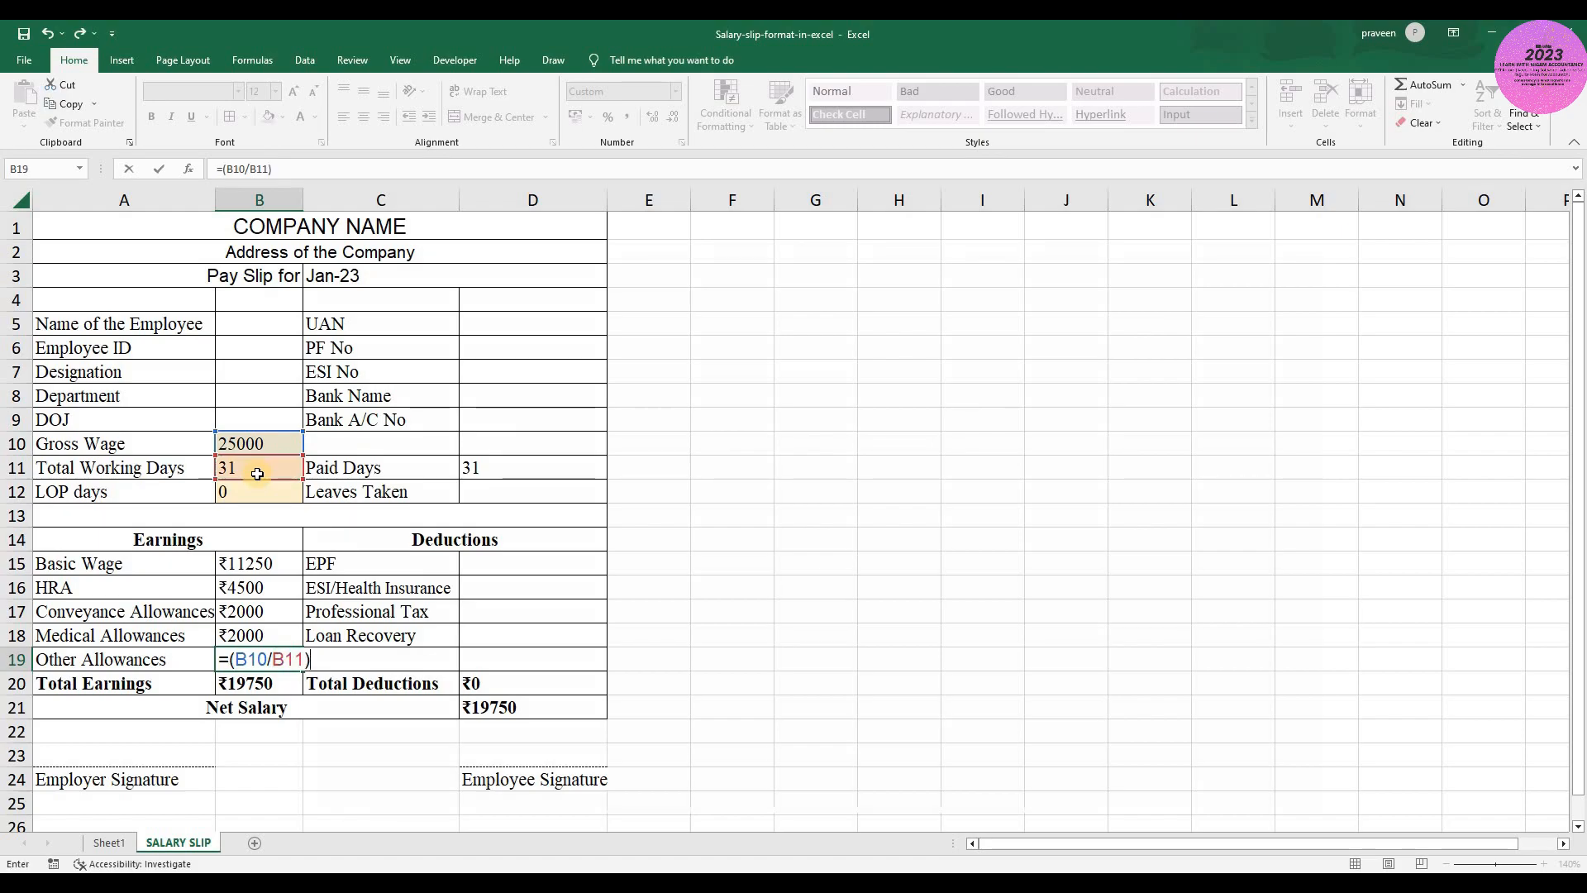
{"action": "type", "text": "*"}
{"action": "left_click", "coordinate": [505, 466]}
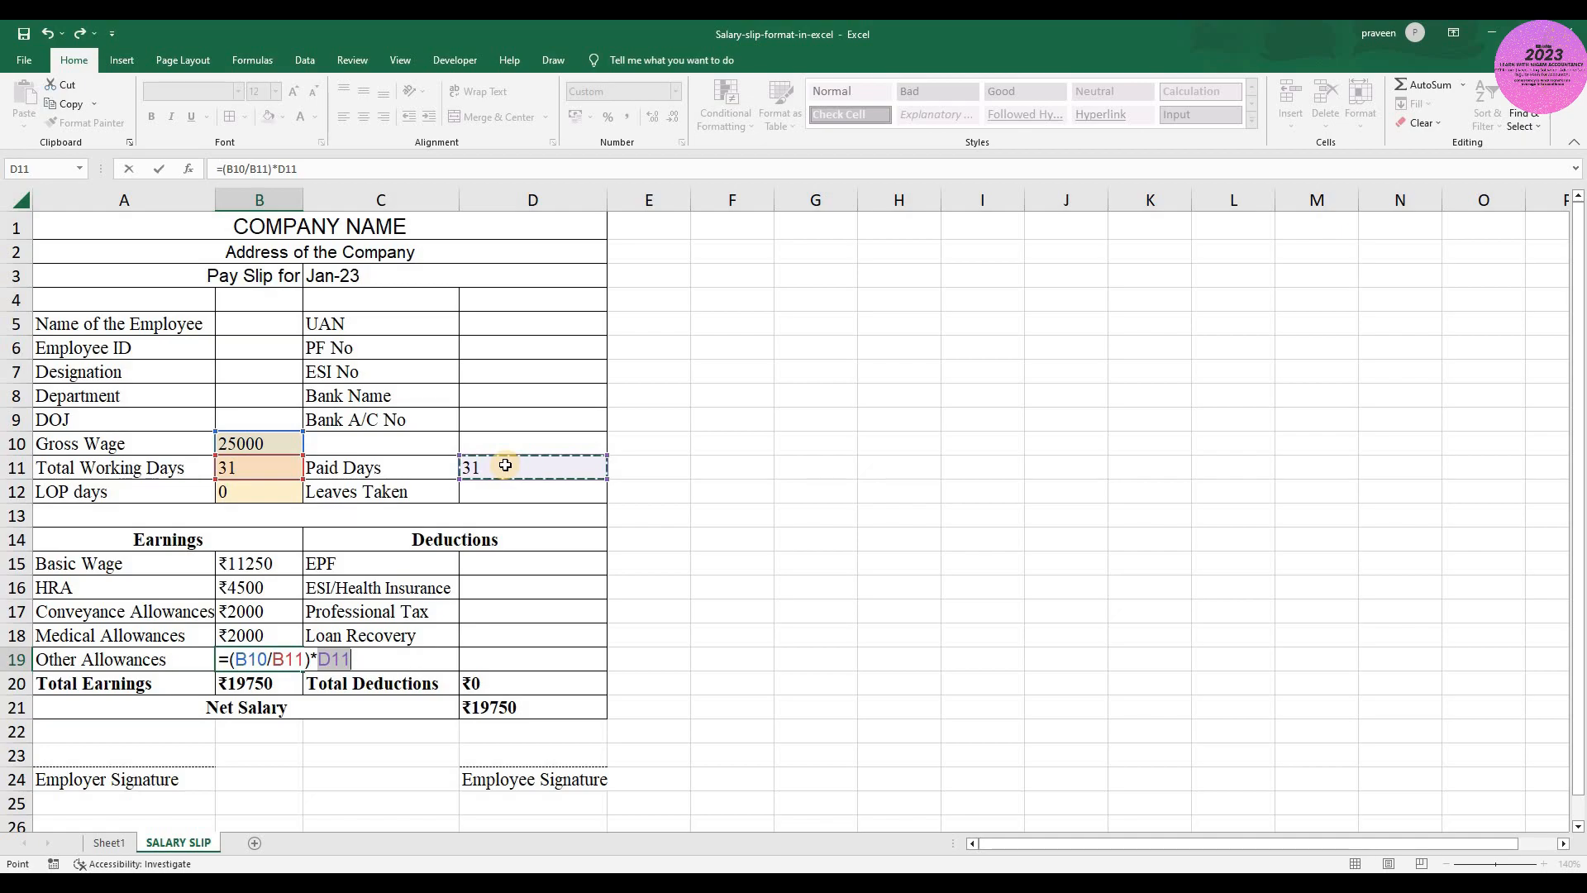
{"action": "type", "text": "-"}
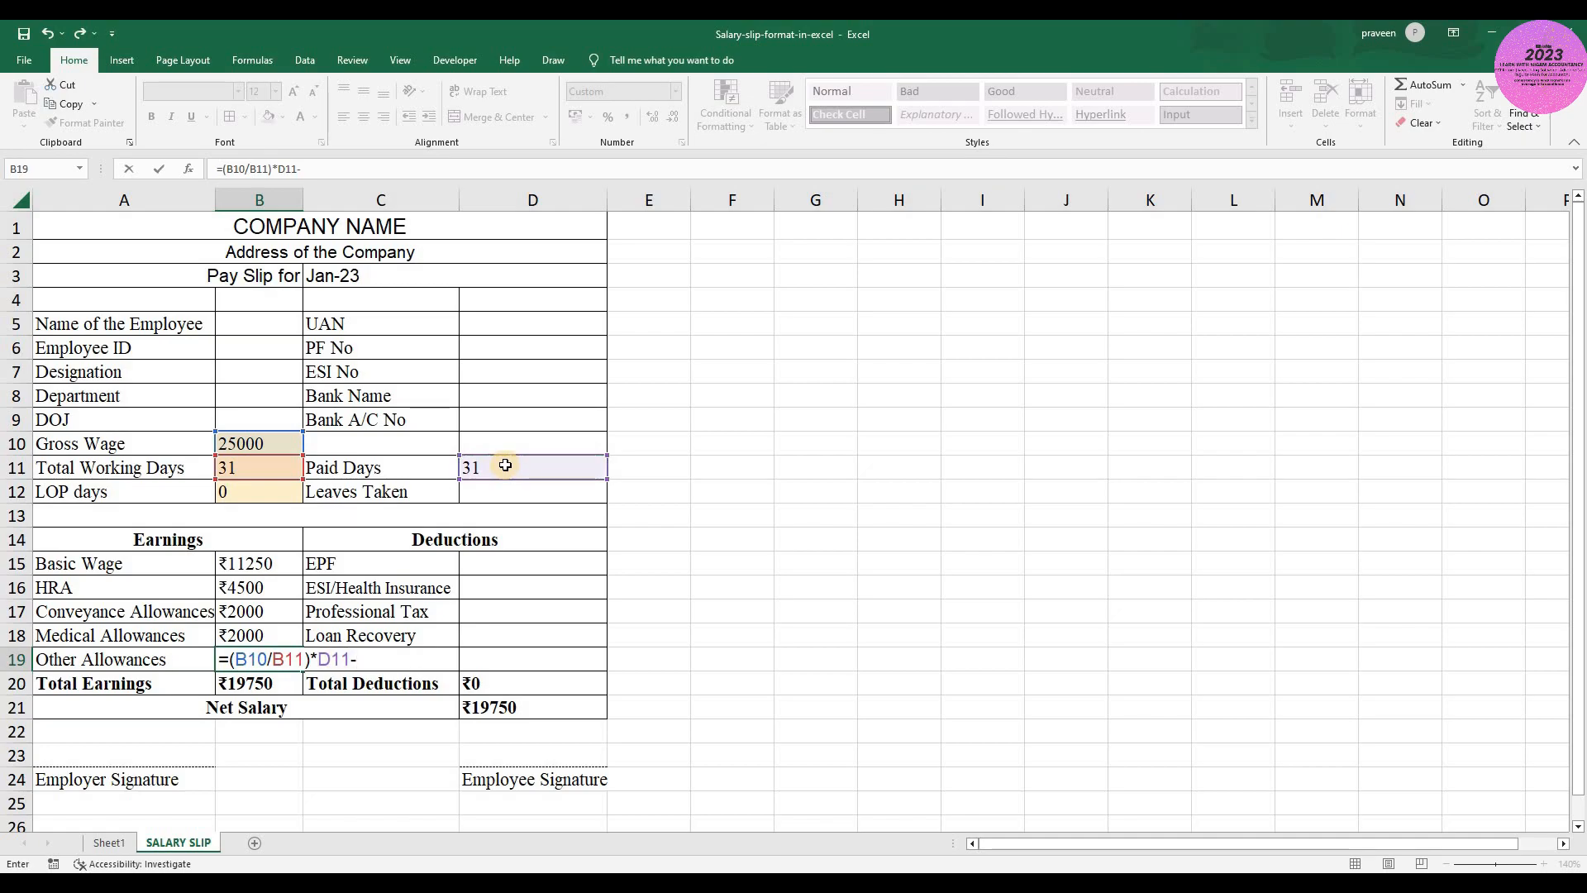
{"action": "type", "text": "SUM"}
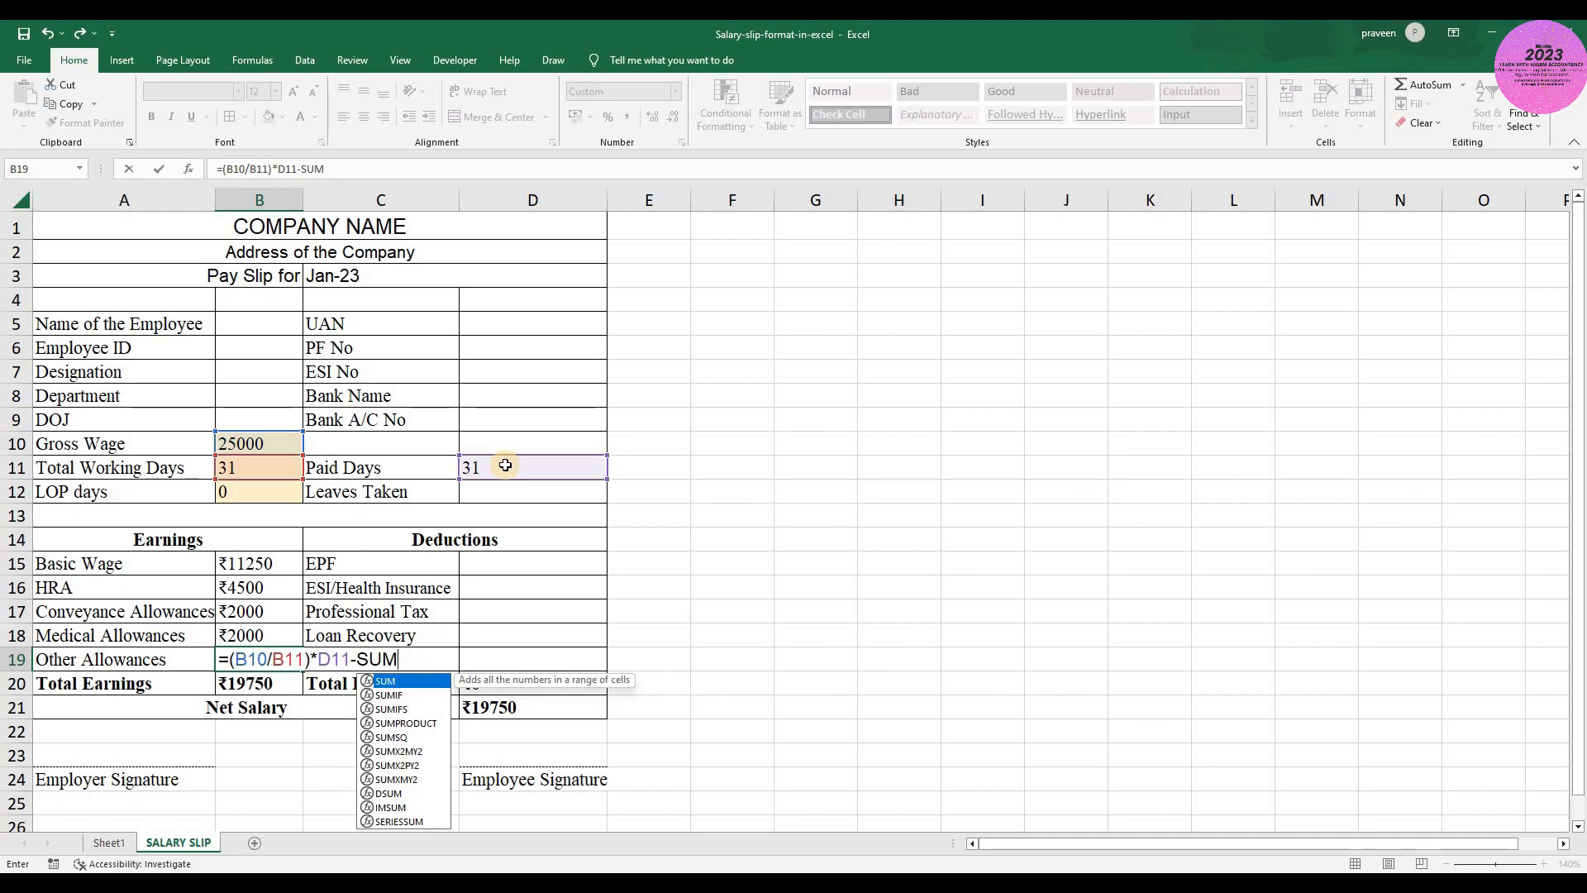
{"action": "key", "text": "Tab"}
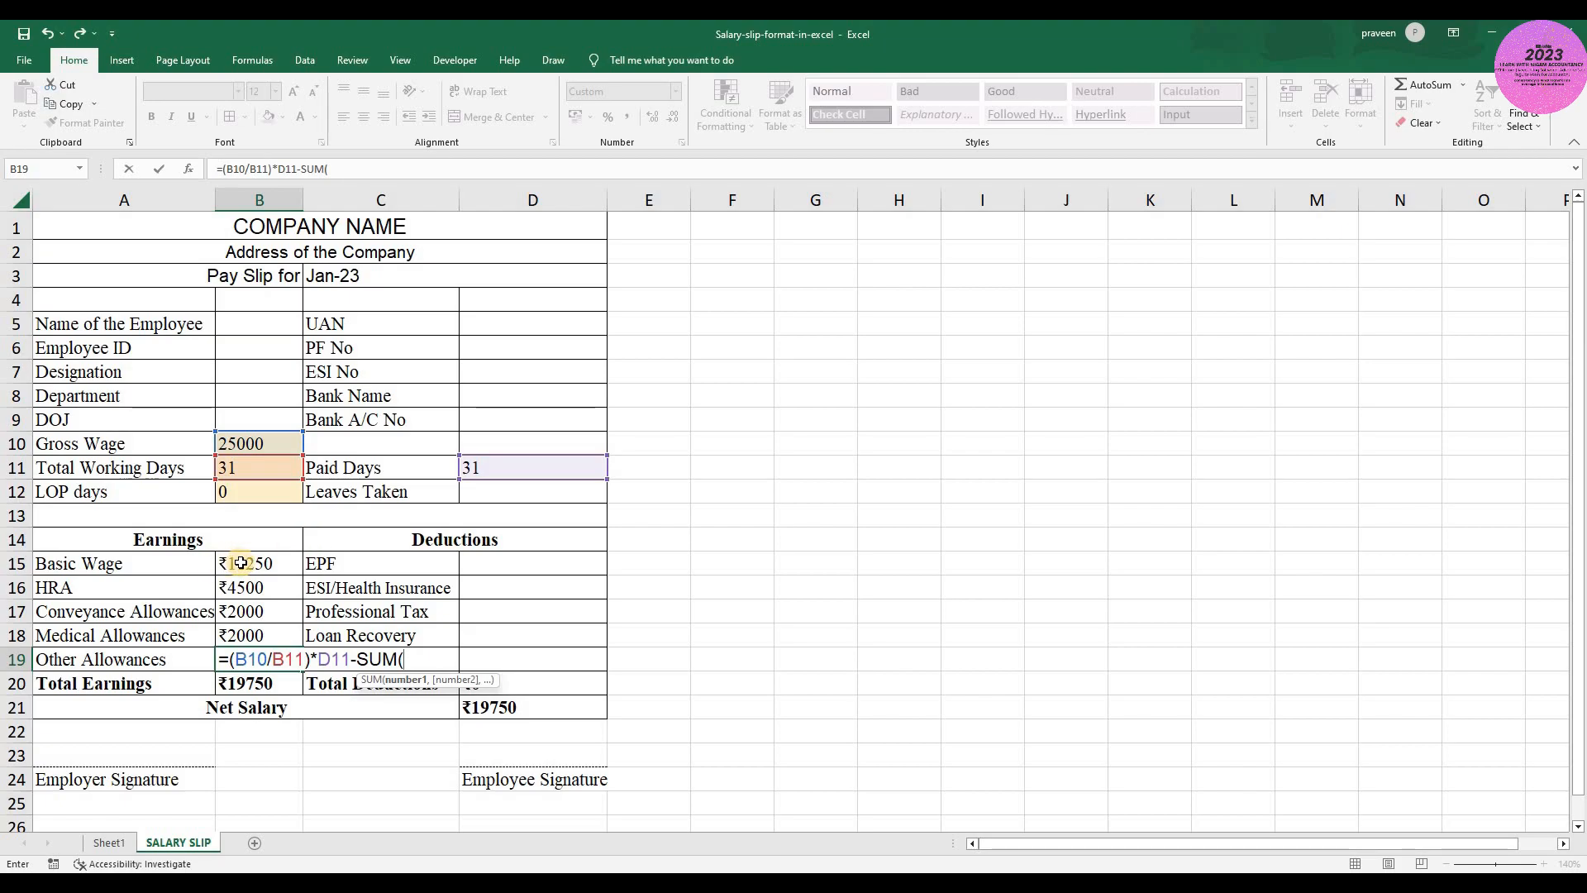
{"action": "left_click_drag", "start_coordinate": [256, 562], "coordinate": [255, 632]}
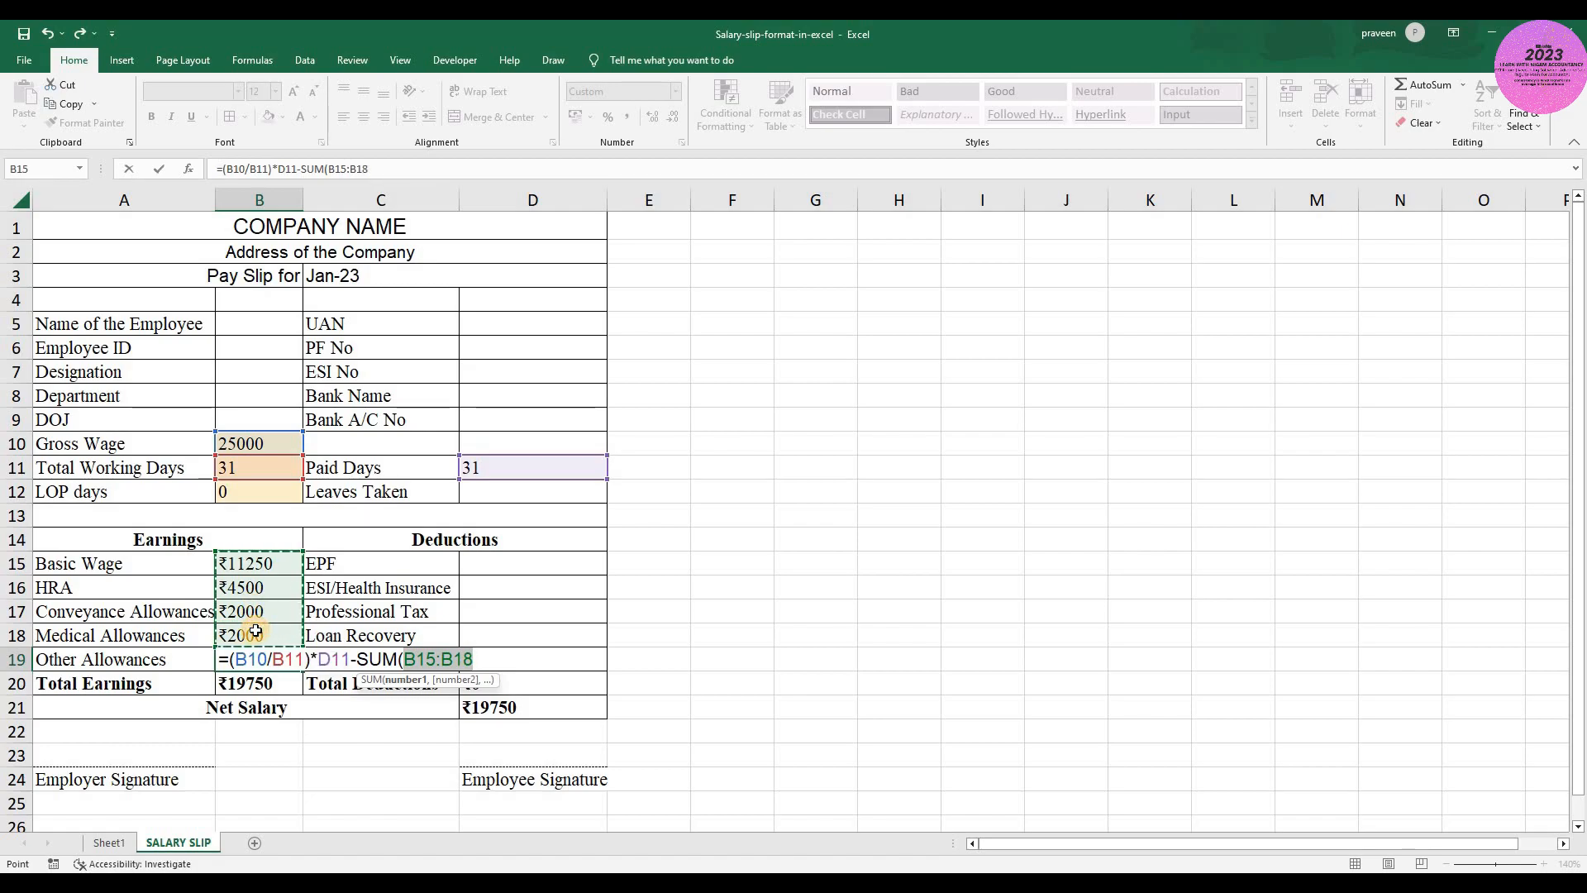
{"action": "type", "text": ")"}
{"action": "key", "text": "ctrl+Return"}
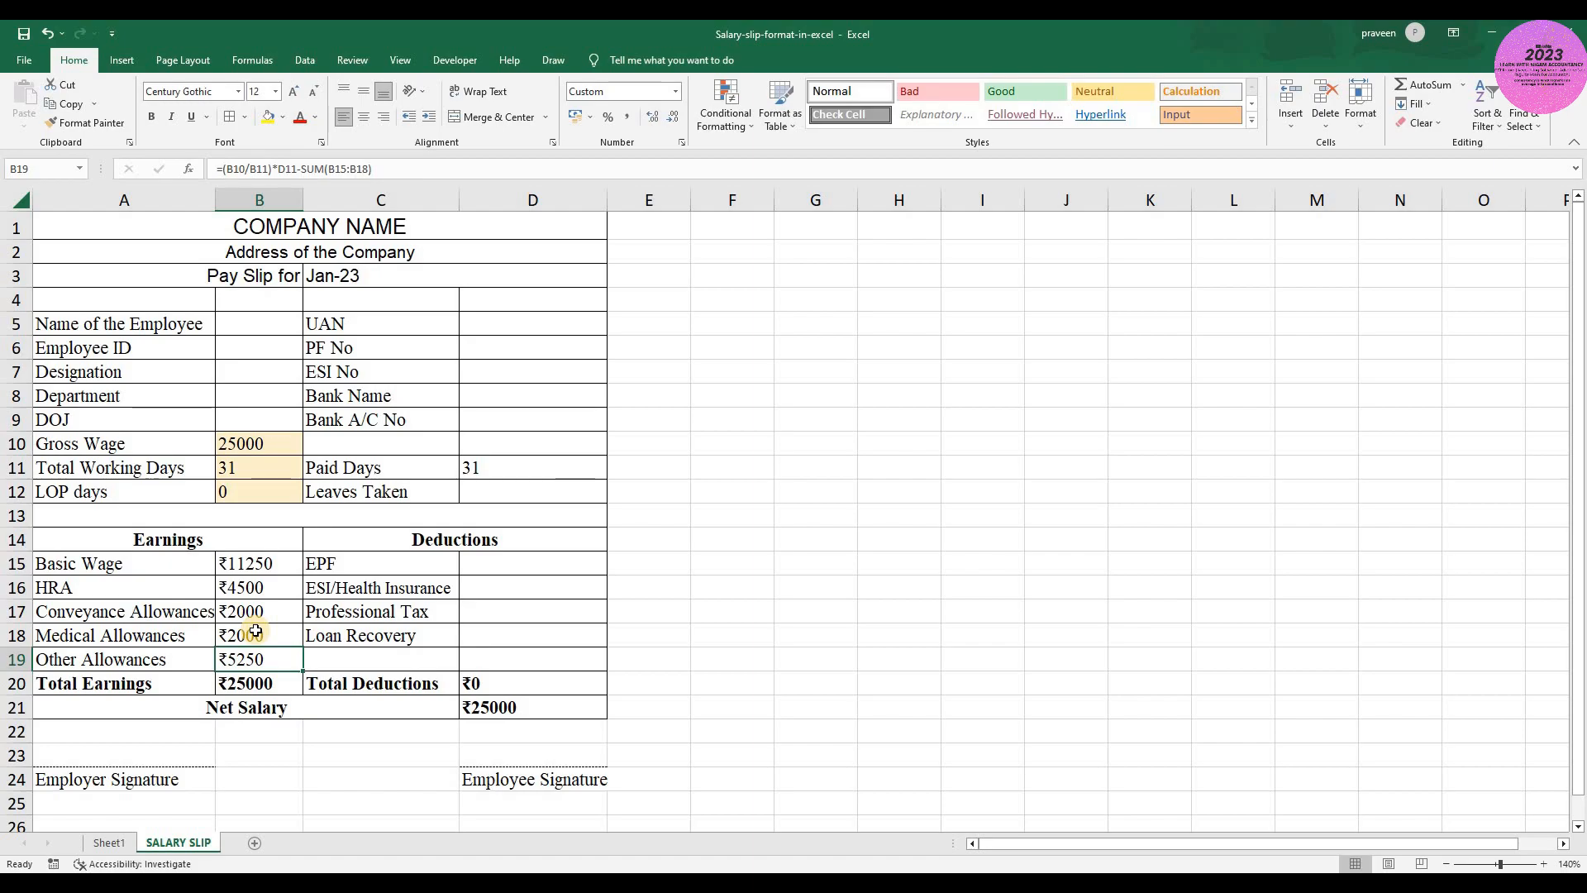
- Compare the Total Earnings in B20 with the Gross Wage in B10 and check the sum of the earnings in B15:B19
{"action": "key", "text": "Down"}
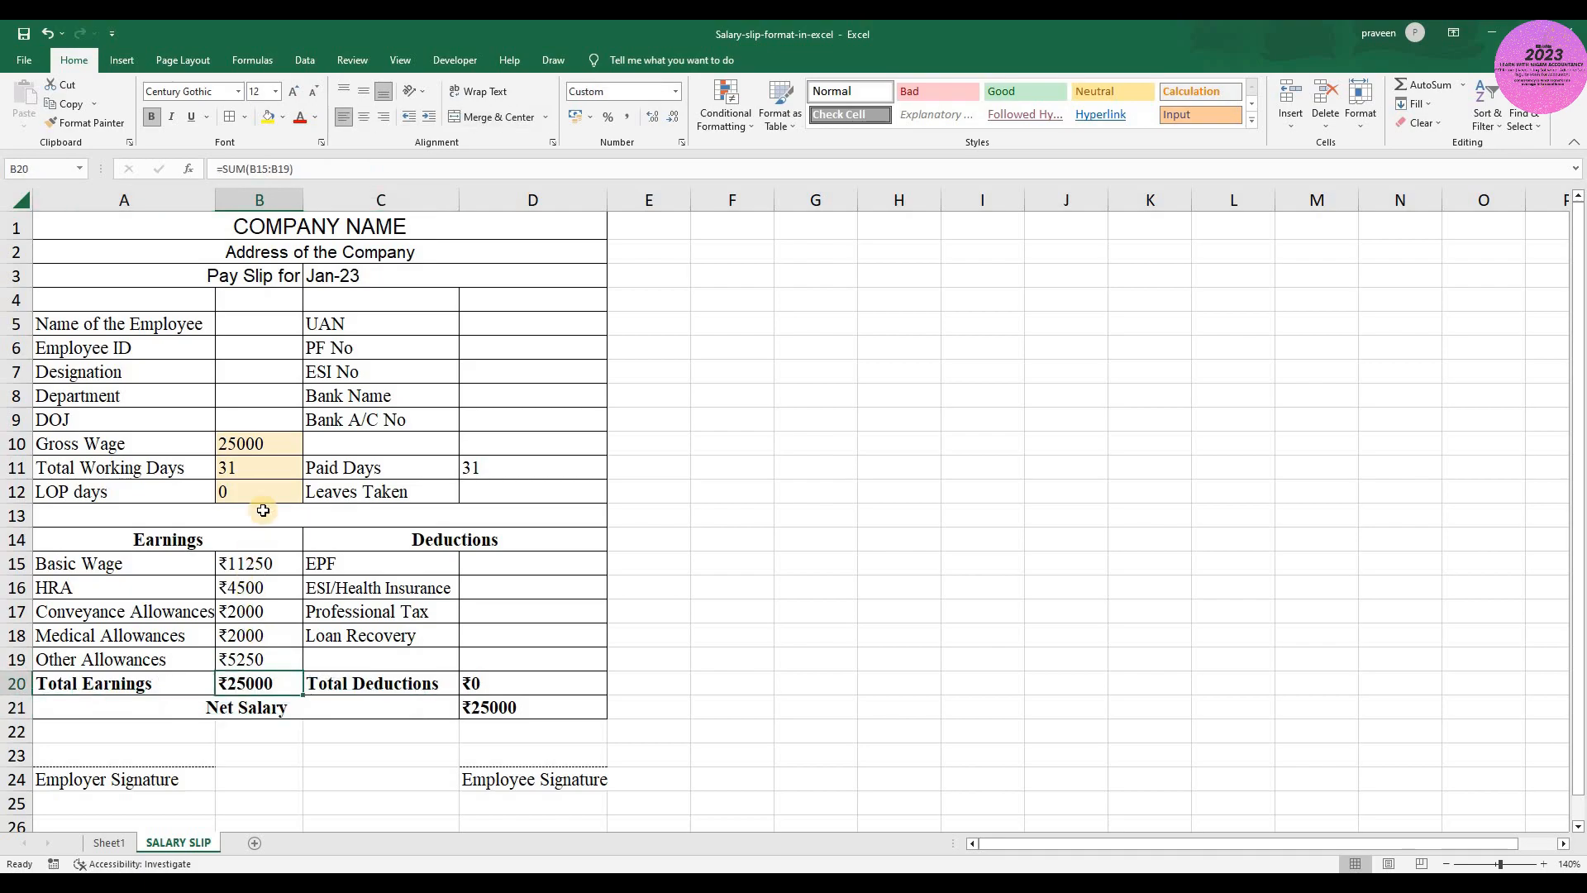
{"action": "left_click", "coordinate": [263, 446]}
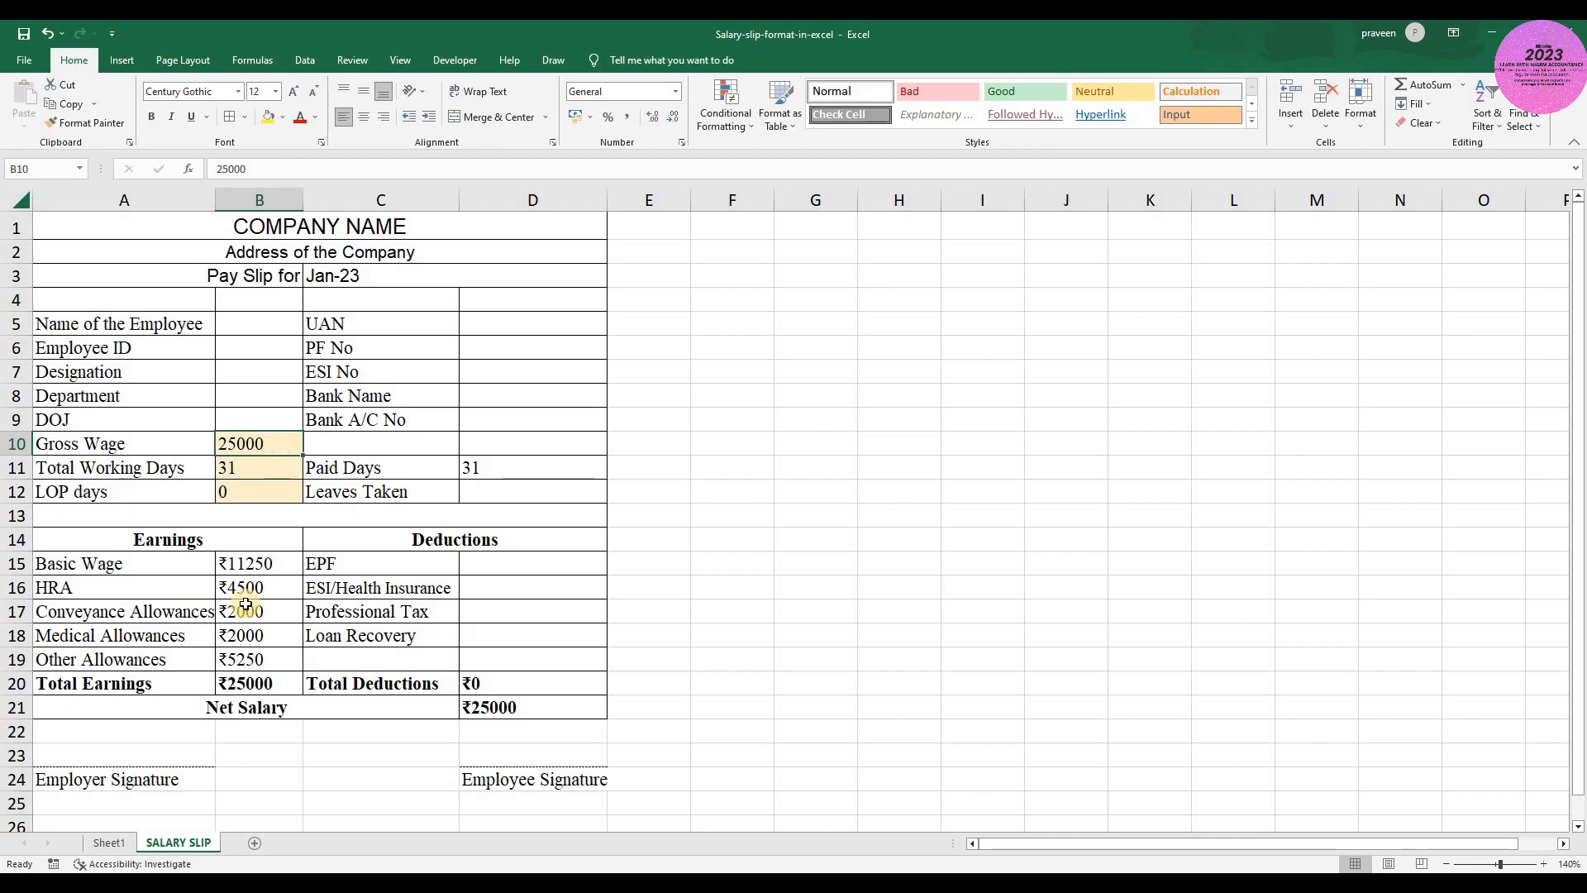
{"action": "left_click", "coordinate": [260, 683]}
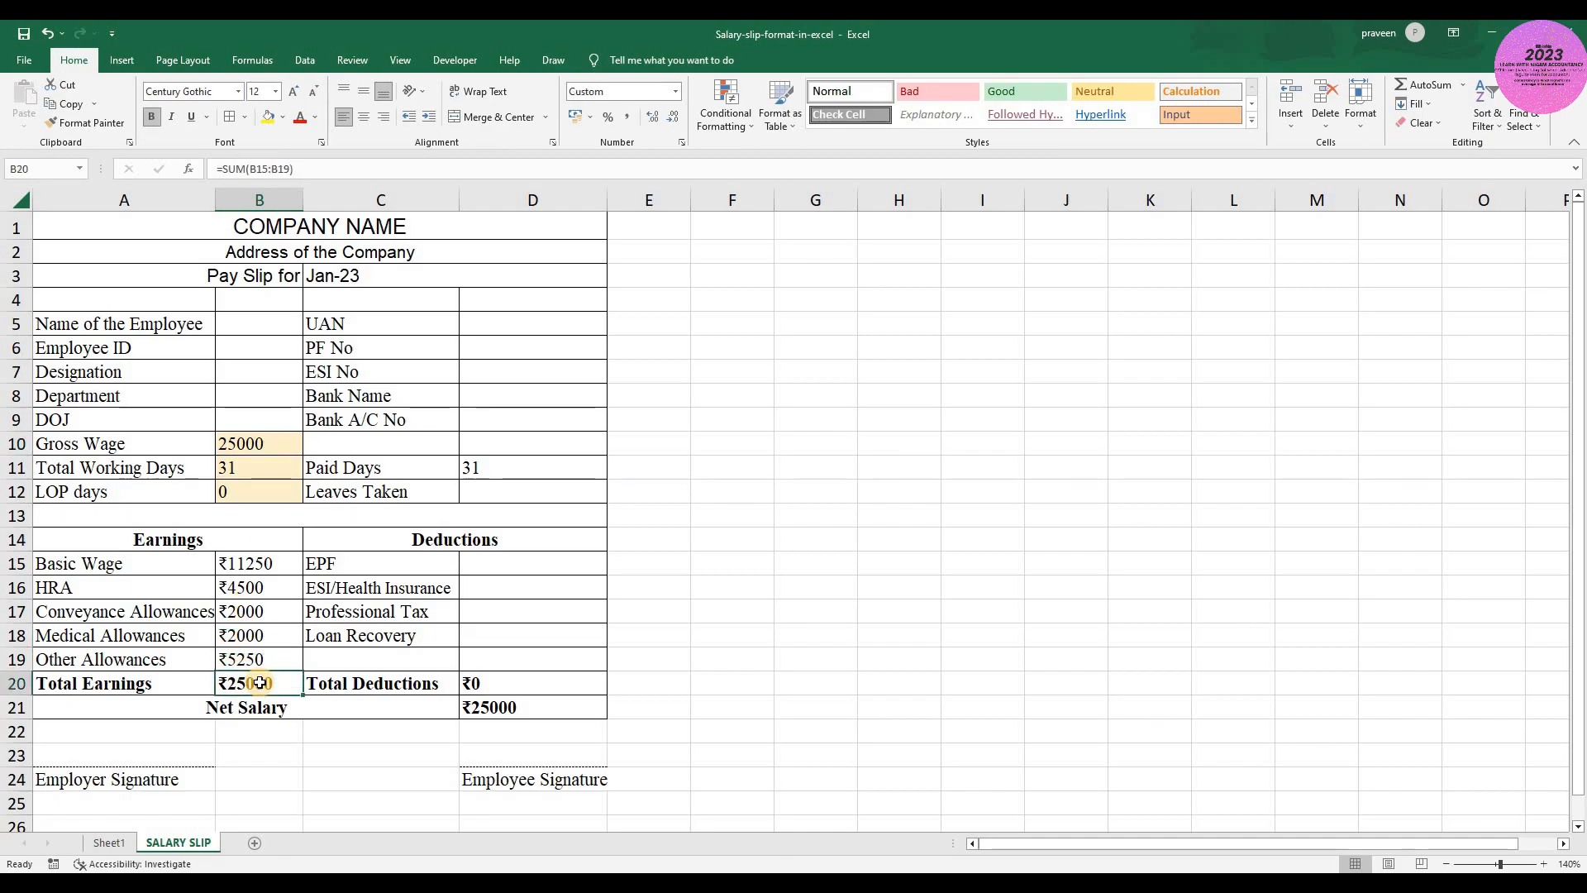
{"action": "left_click", "coordinate": [270, 563]}
{"action": "key", "text": "shift+Down"}
{"action": "key", "text": "shift+Down"}
{"action": "key", "text": "shift+Down"}
{"action": "key", "text": "shift+Down"}
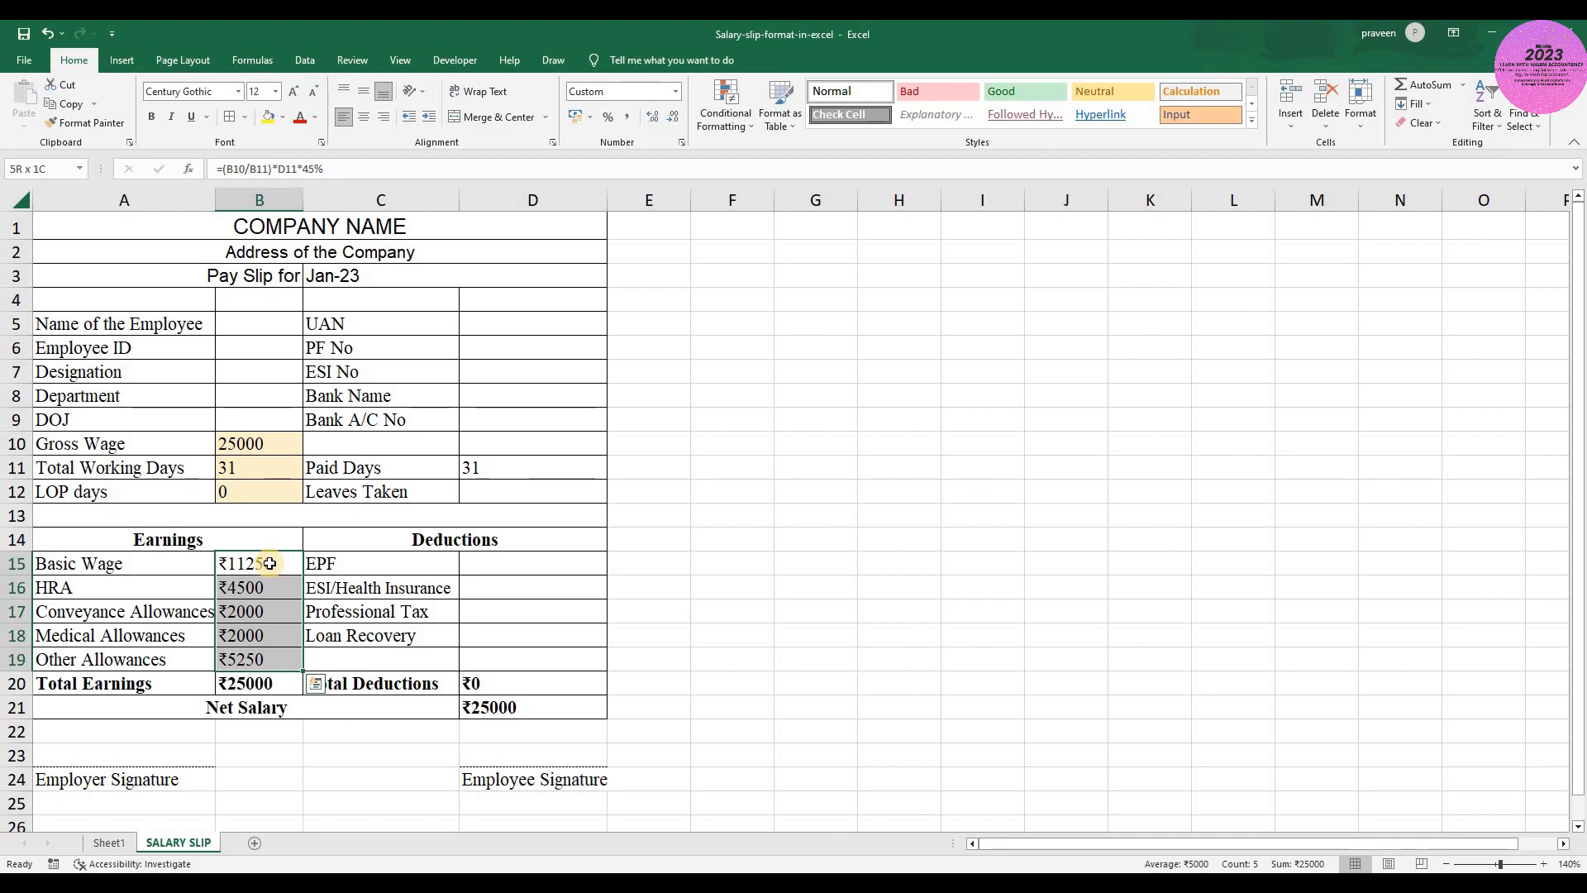
- Calculate EPF in D15 as 12% of Basic Wage, capped at 15000, with the formula =IF(B15>=15000,15000*12%,B15*12%)
{"action": "key", "text": "Right"}
{"action": "key", "text": "Right"}
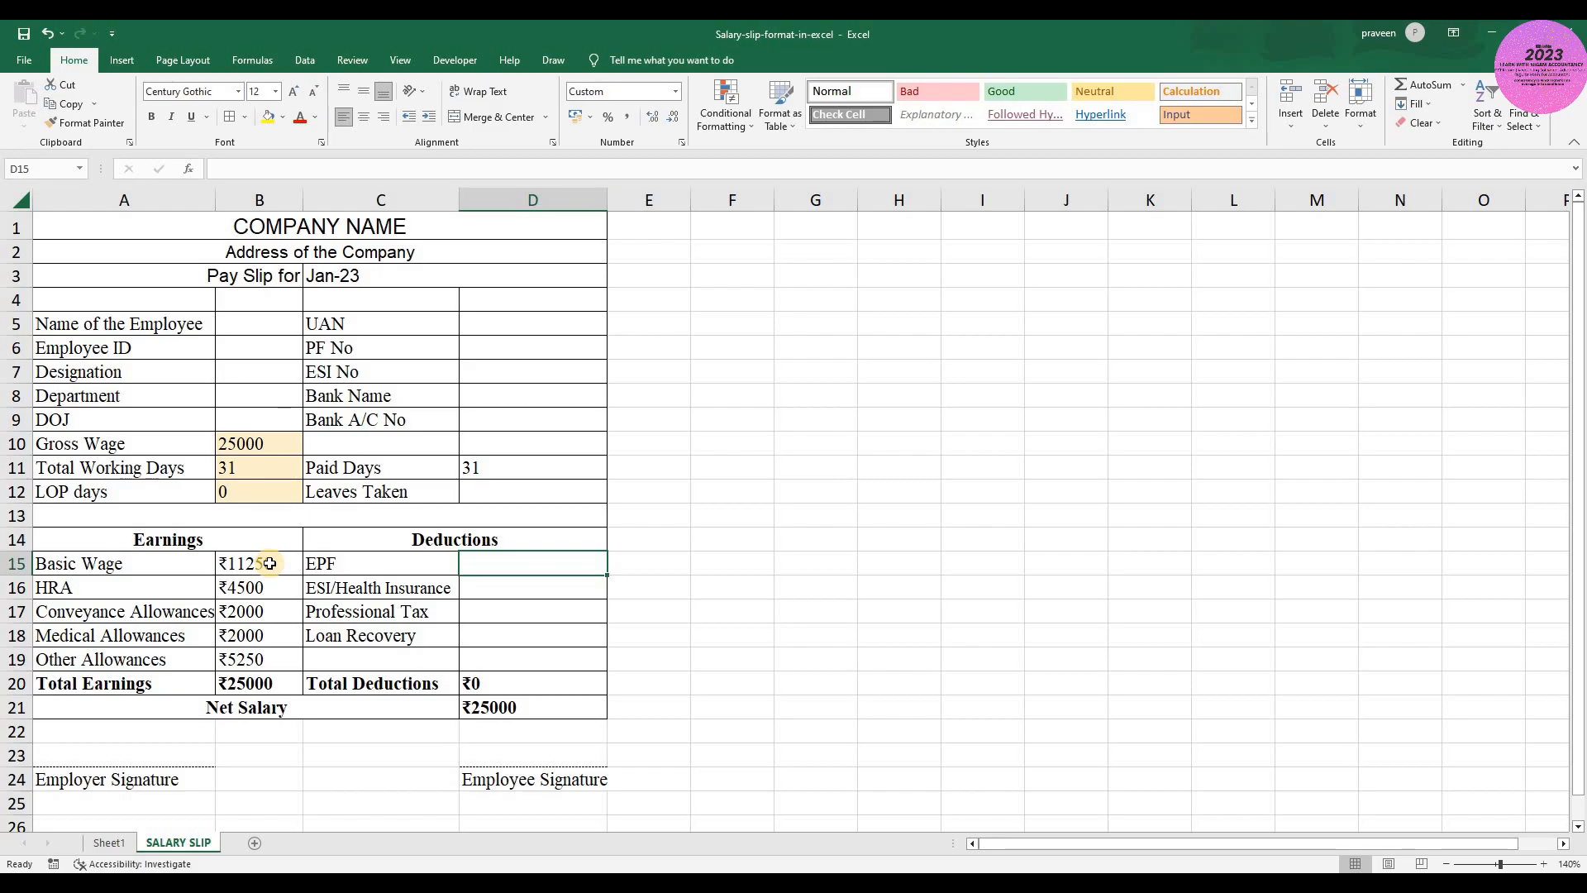
{"action": "type", "text": "="}
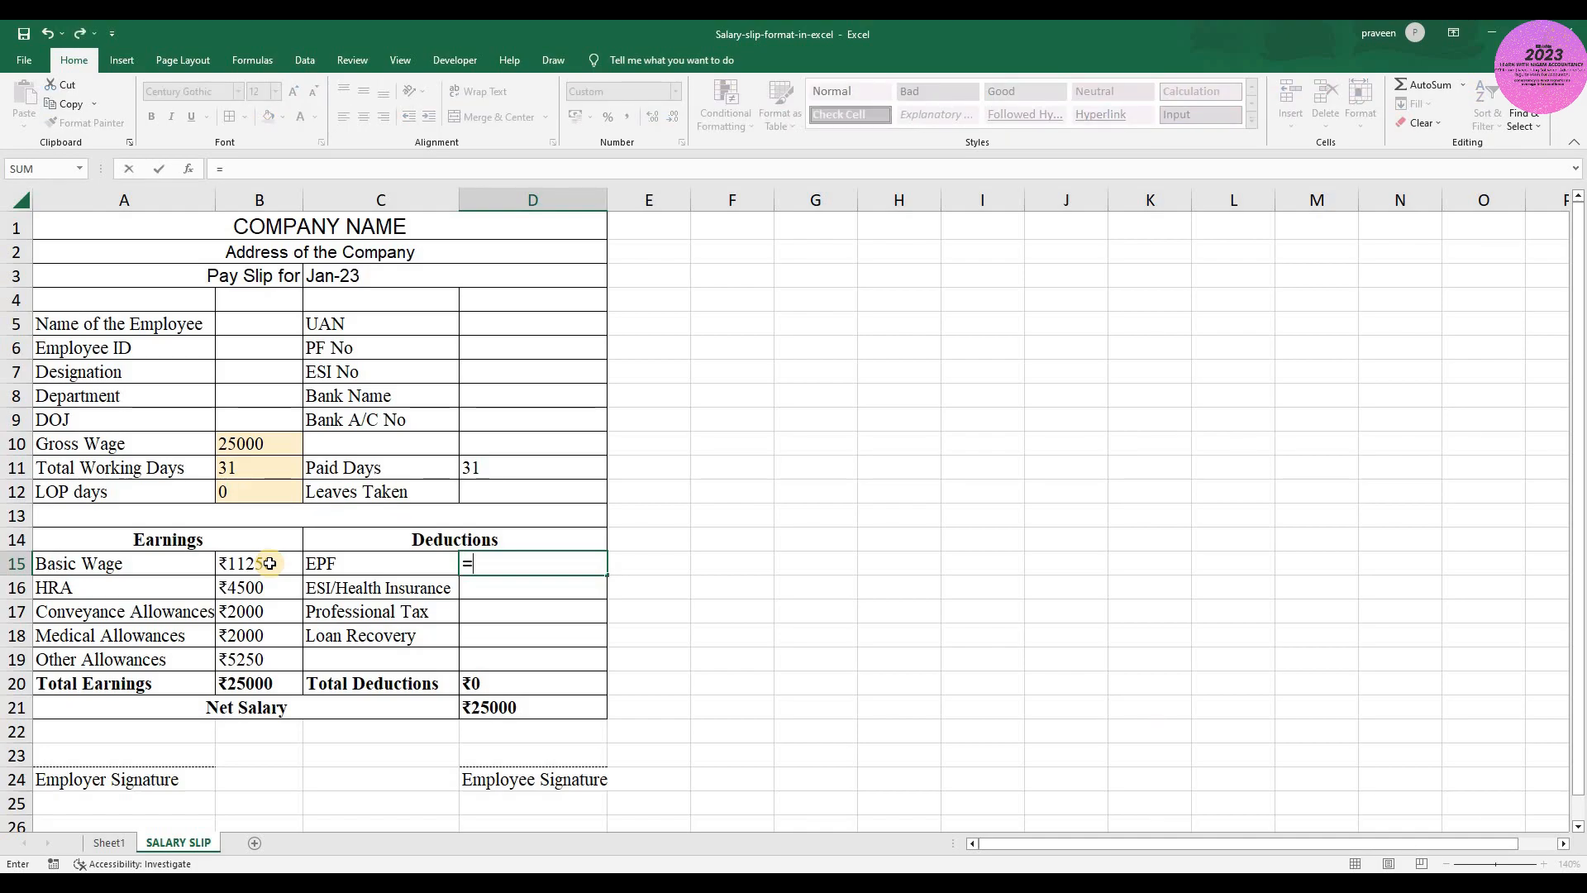
{"action": "type", "text": "IF"}
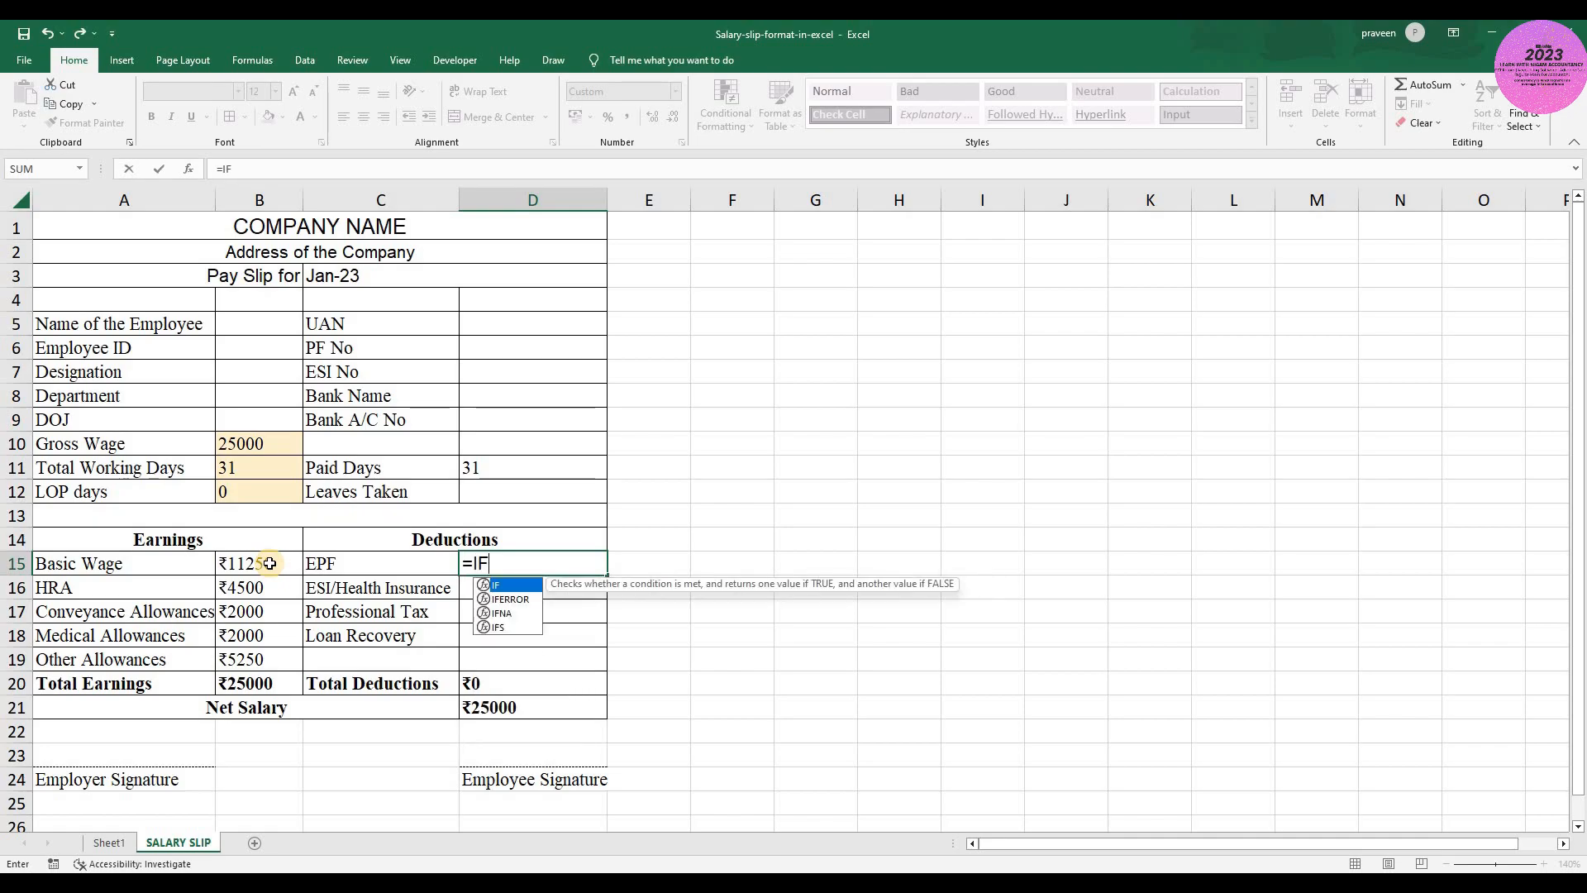
{"action": "type", "text": "("}
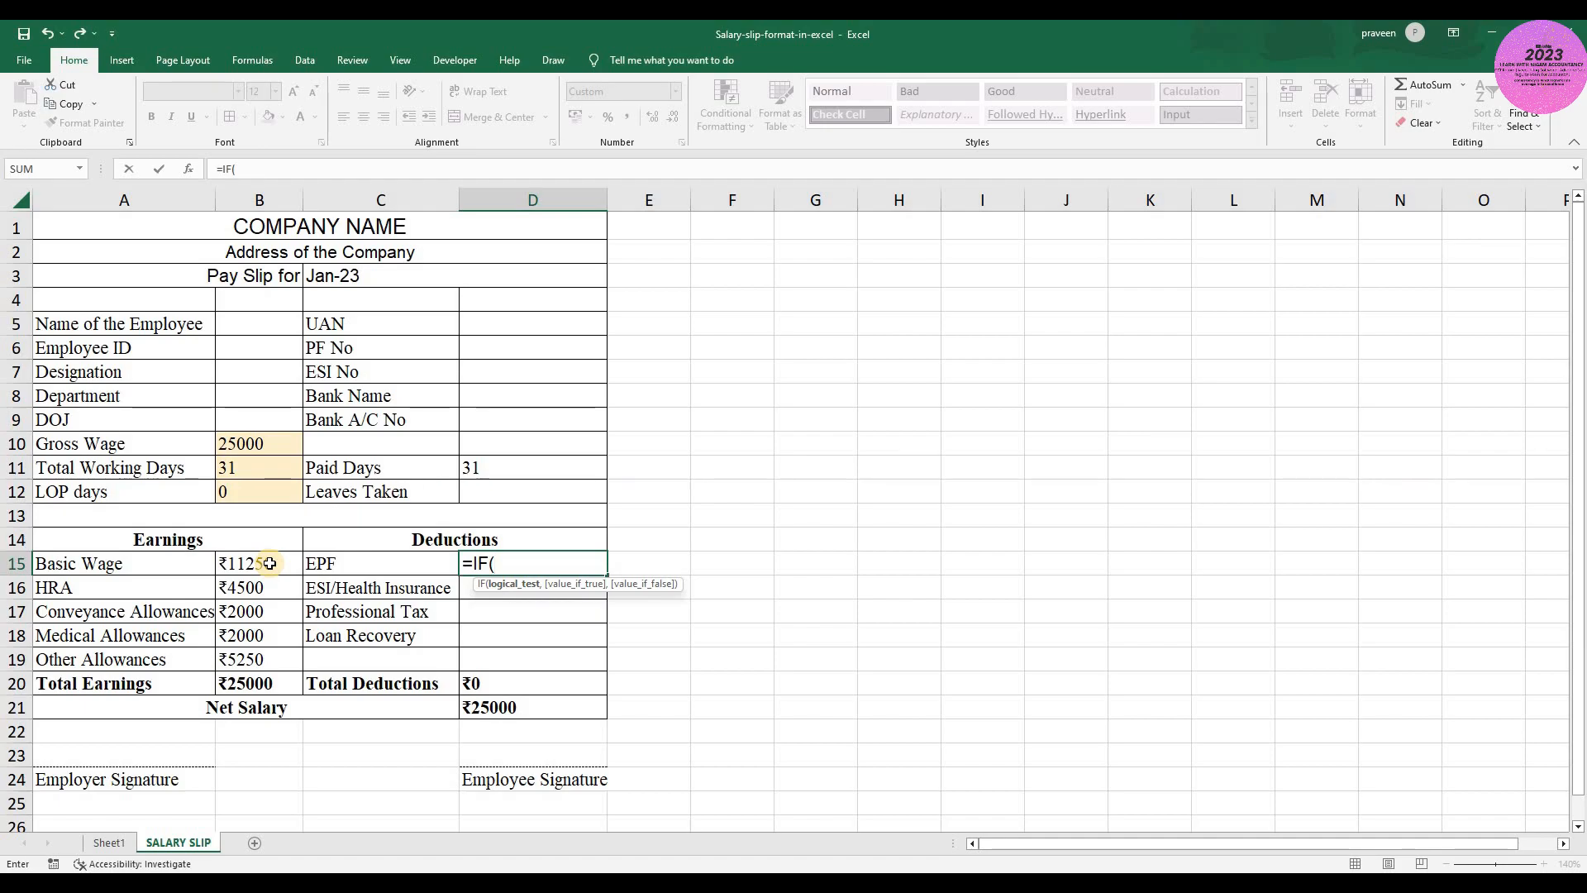
{"action": "type", "text": ">"}
{"action": "key", "text": "BackSpace"}
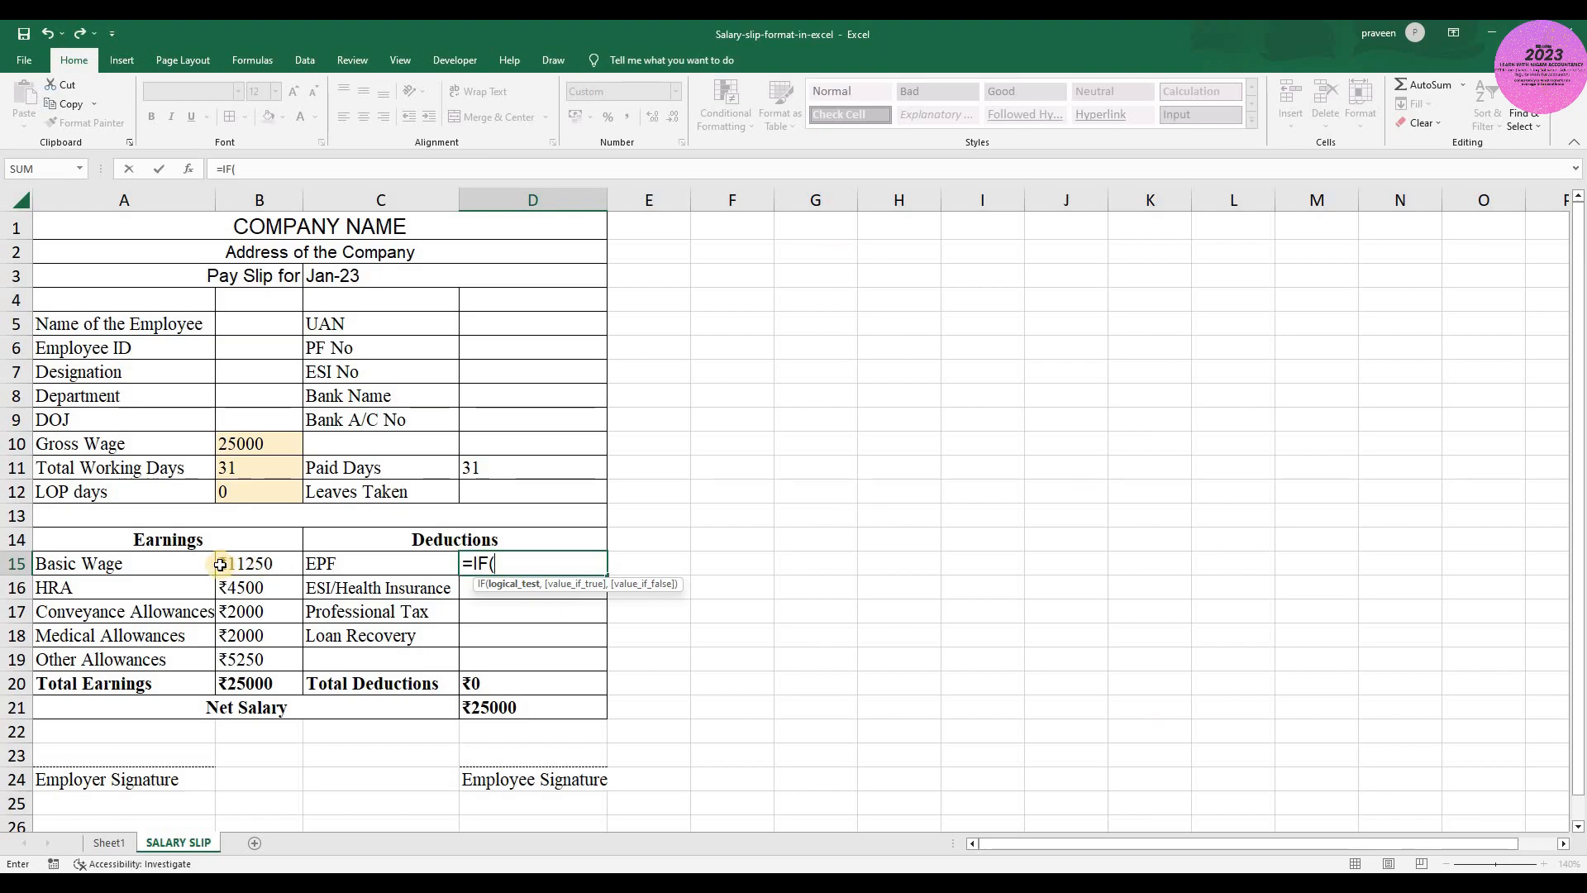
{"action": "left_click", "coordinate": [255, 563]}
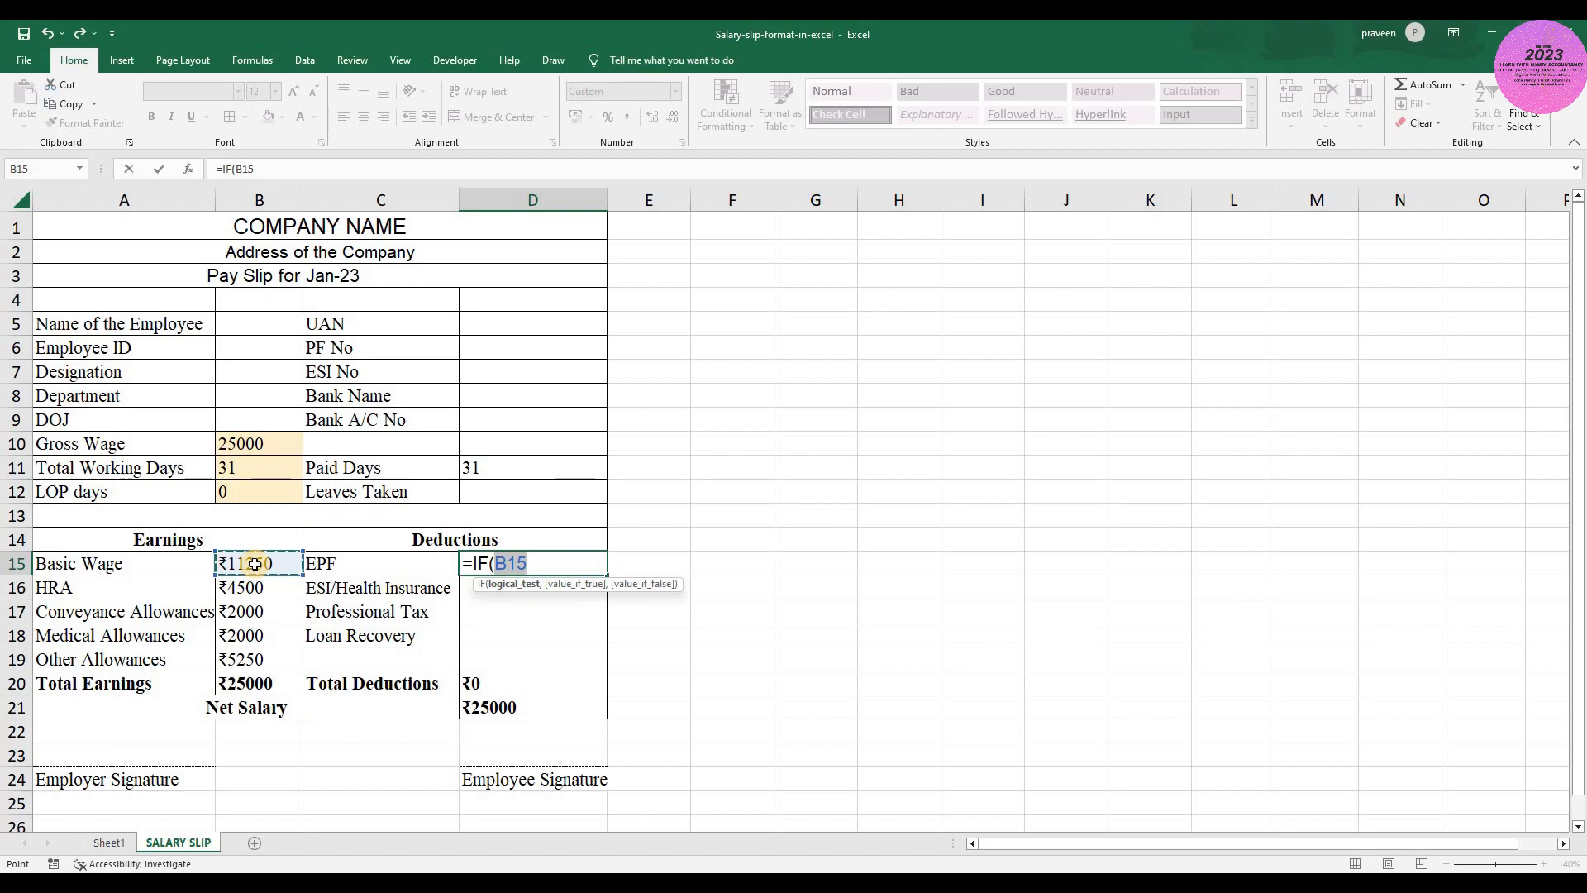
{"action": "type", "text": ">"}
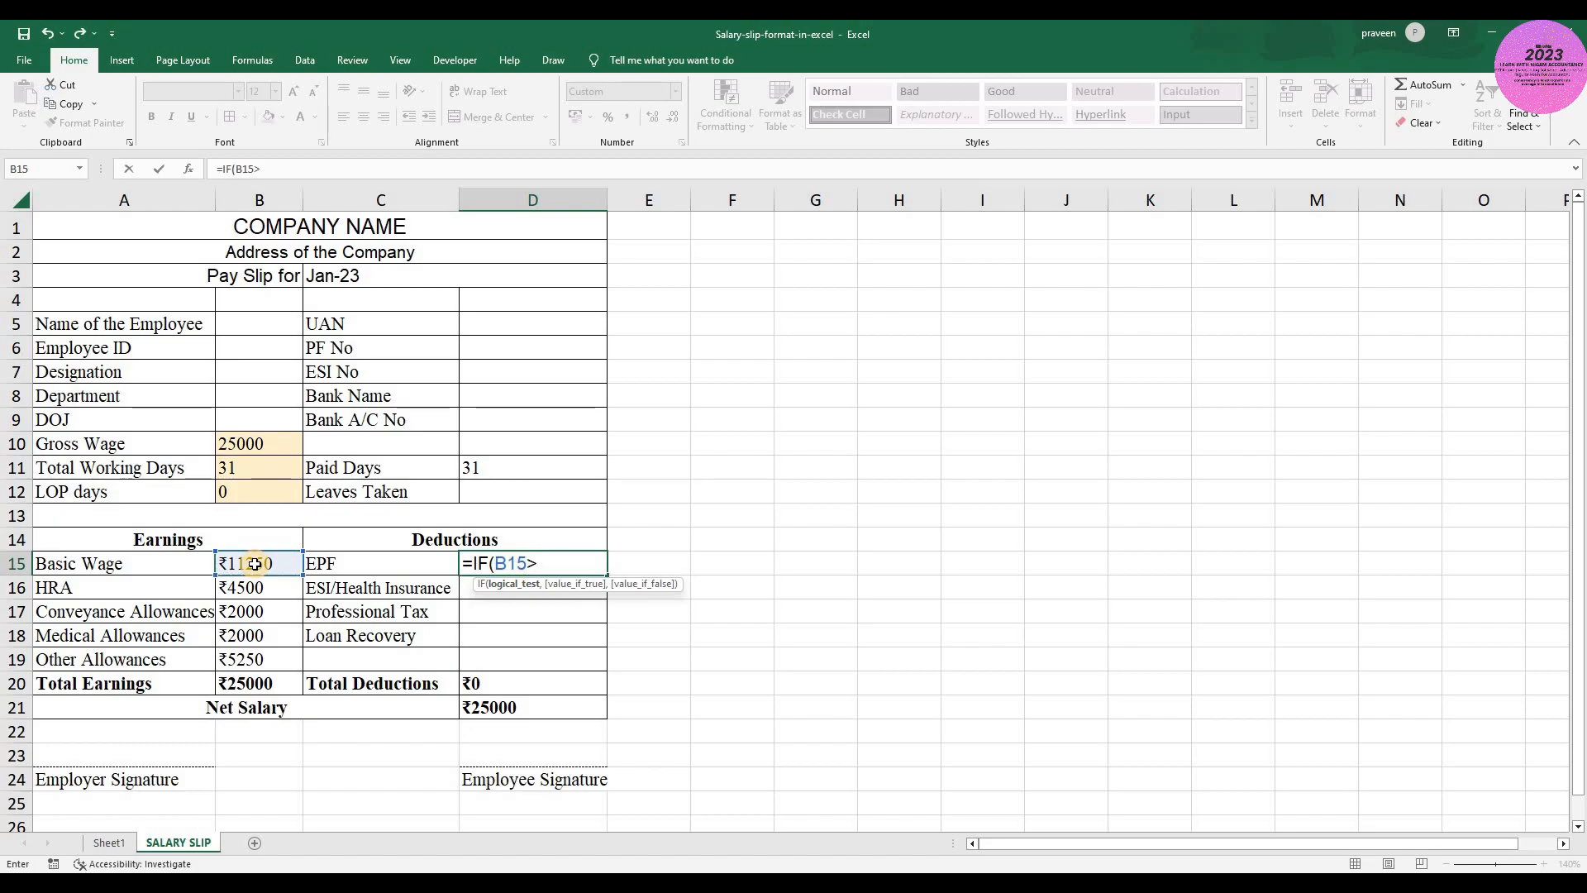
{"action": "type", "text": "="}
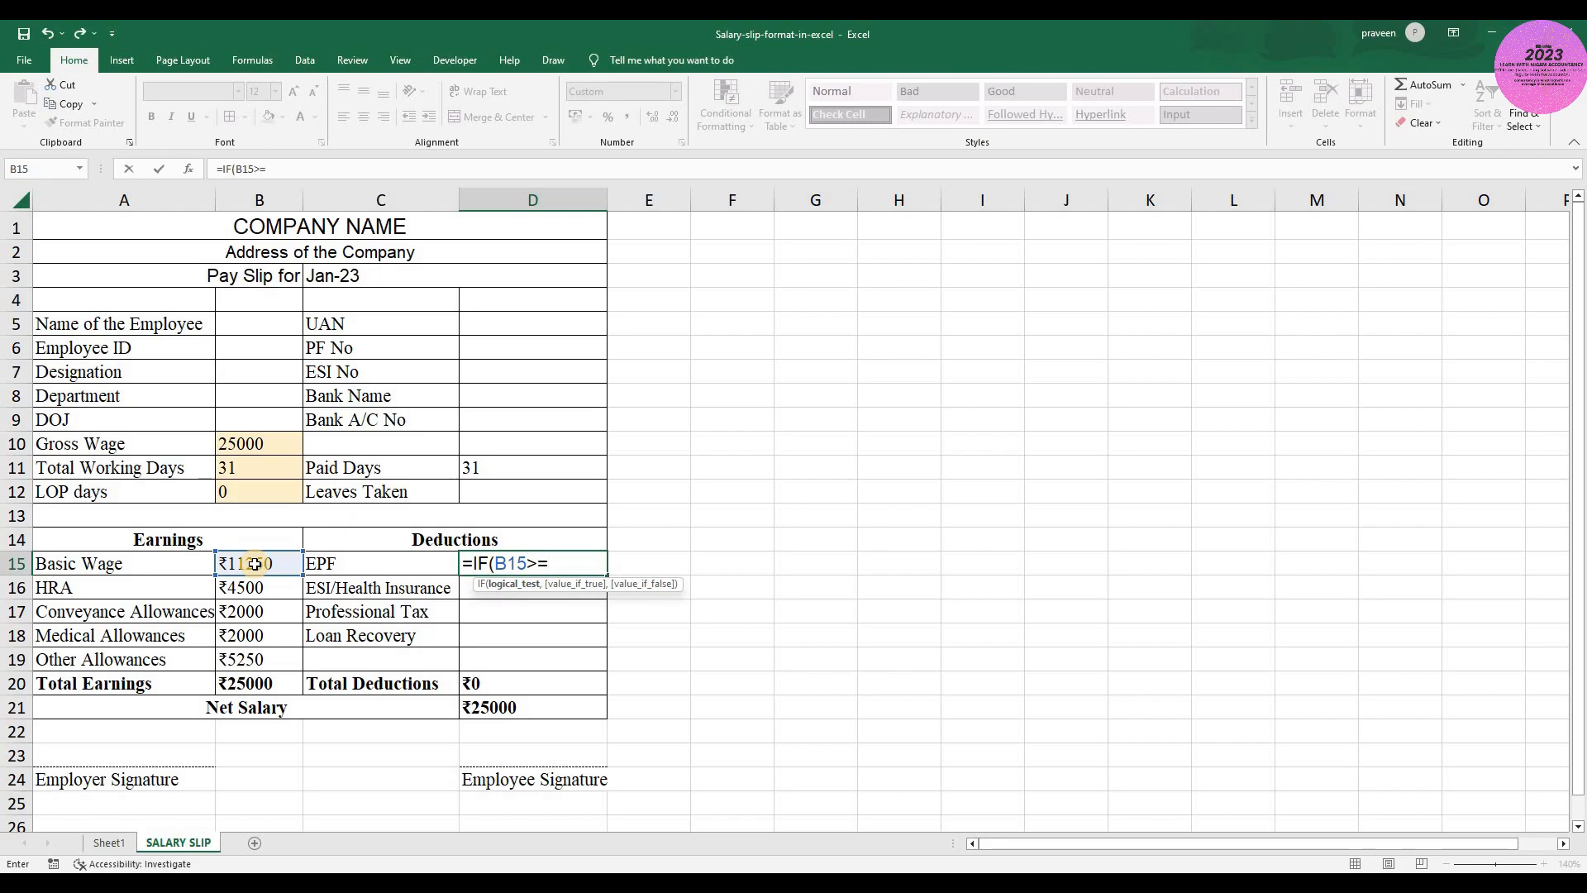
{"action": "type", "text": "15000"}
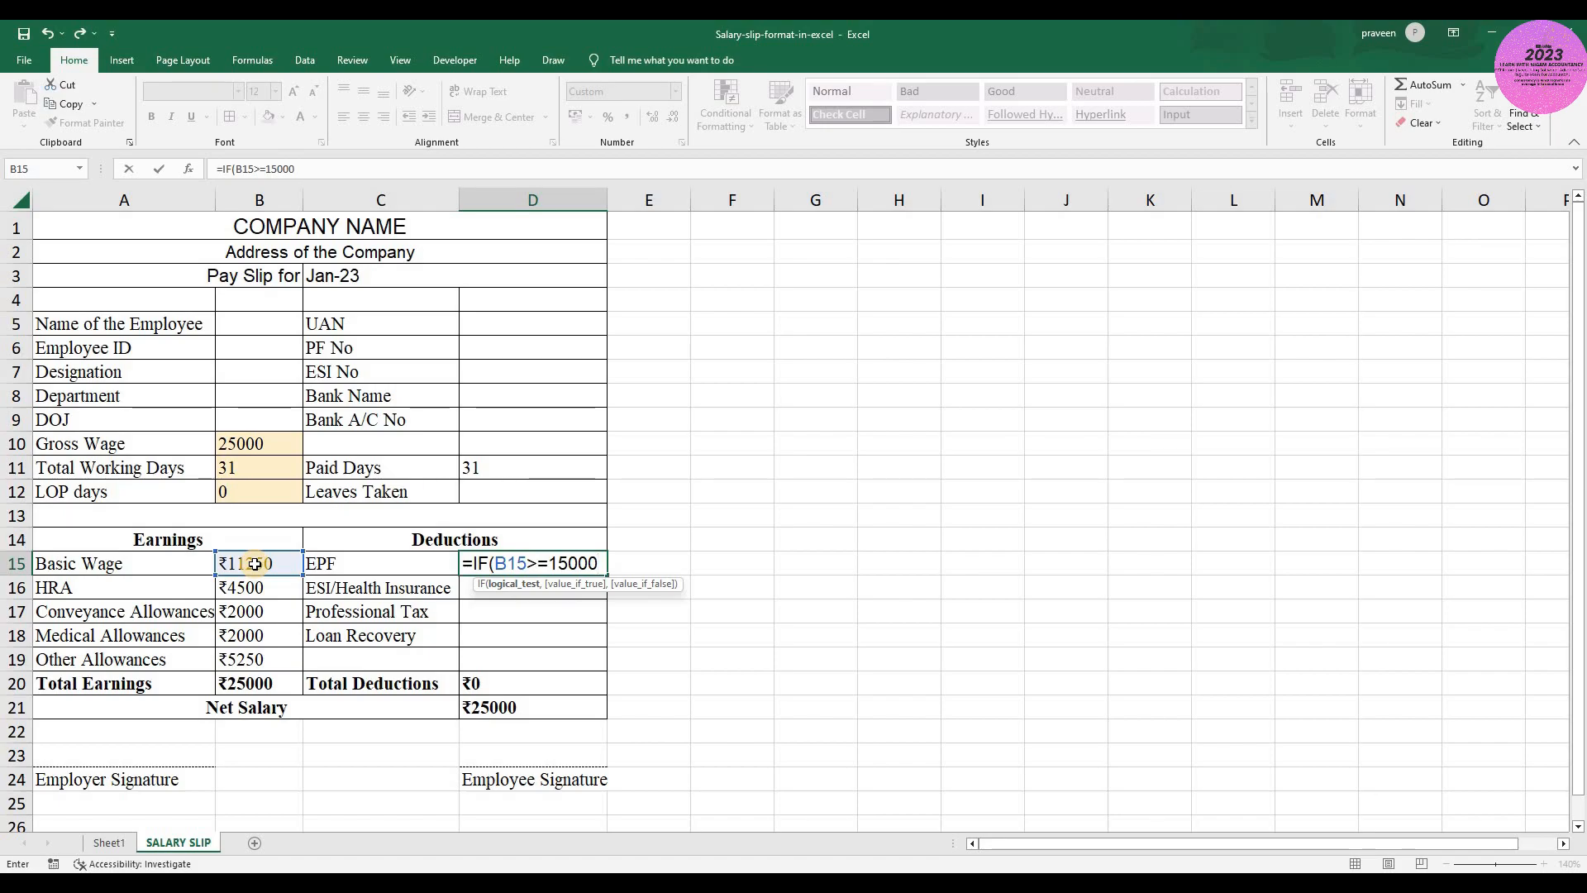
{"action": "type", "text": ",15000"}
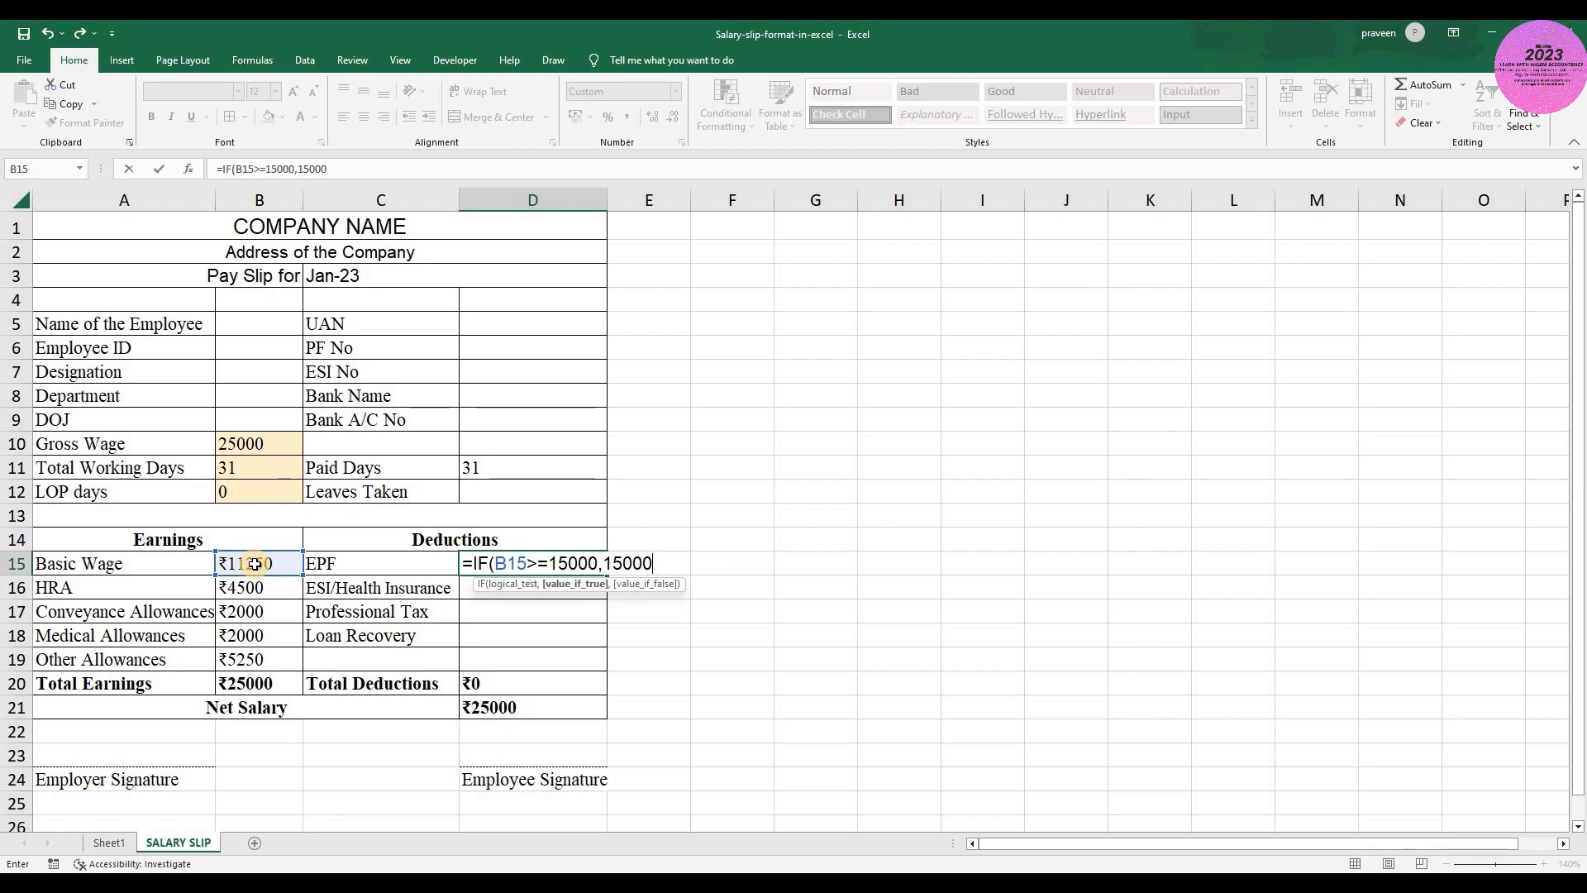
{"action": "type", "text": "*12%,"}
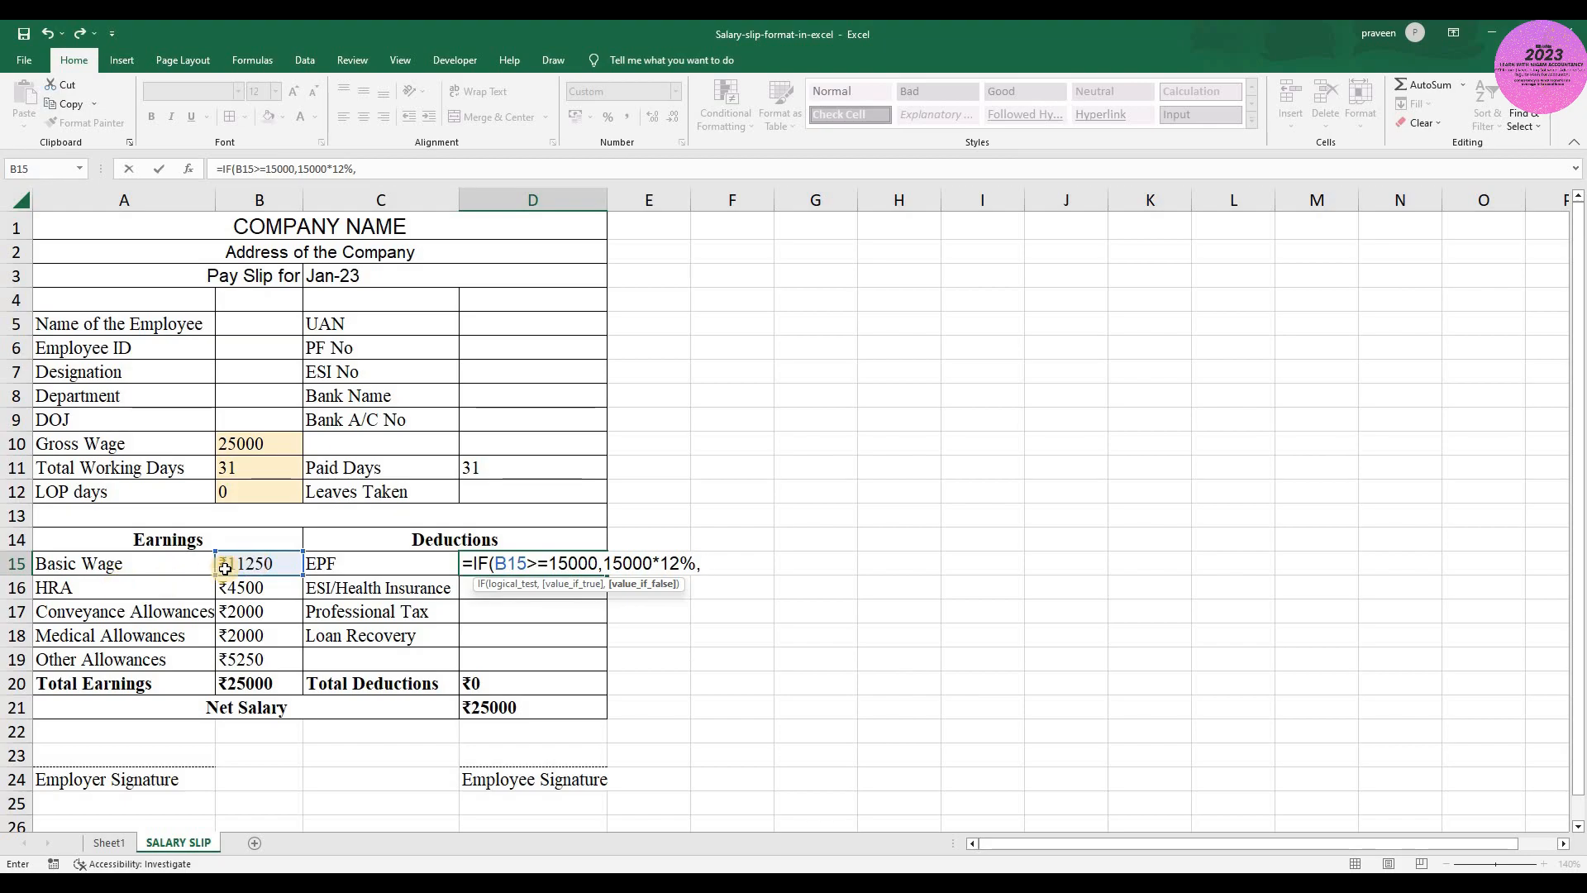
{"action": "left_click", "coordinate": [252, 563]}
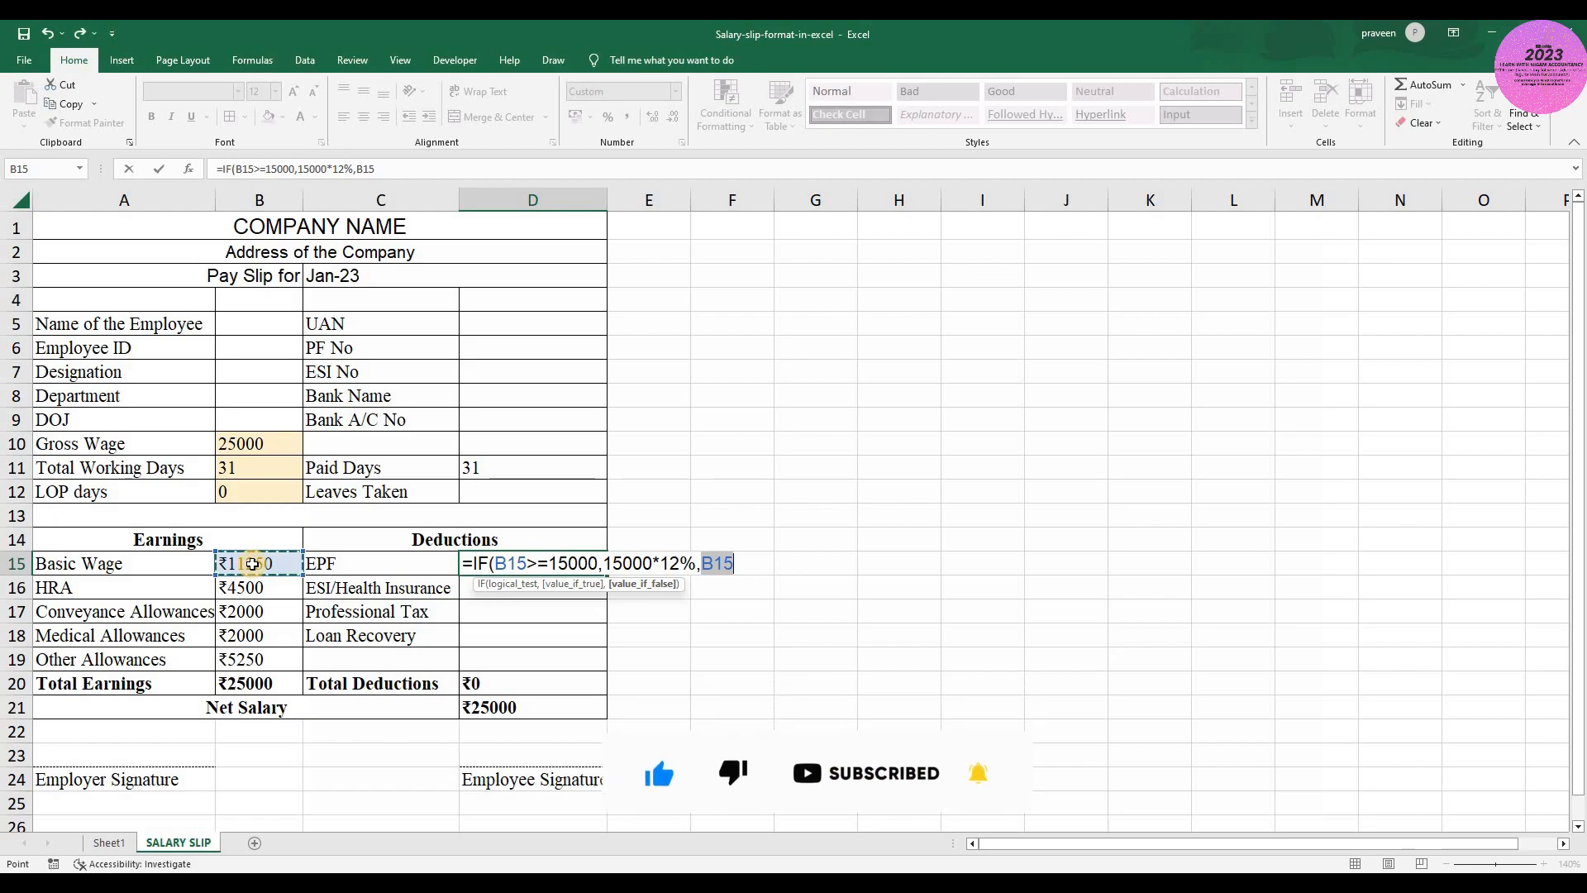
{"action": "type", "text": "*12%"}
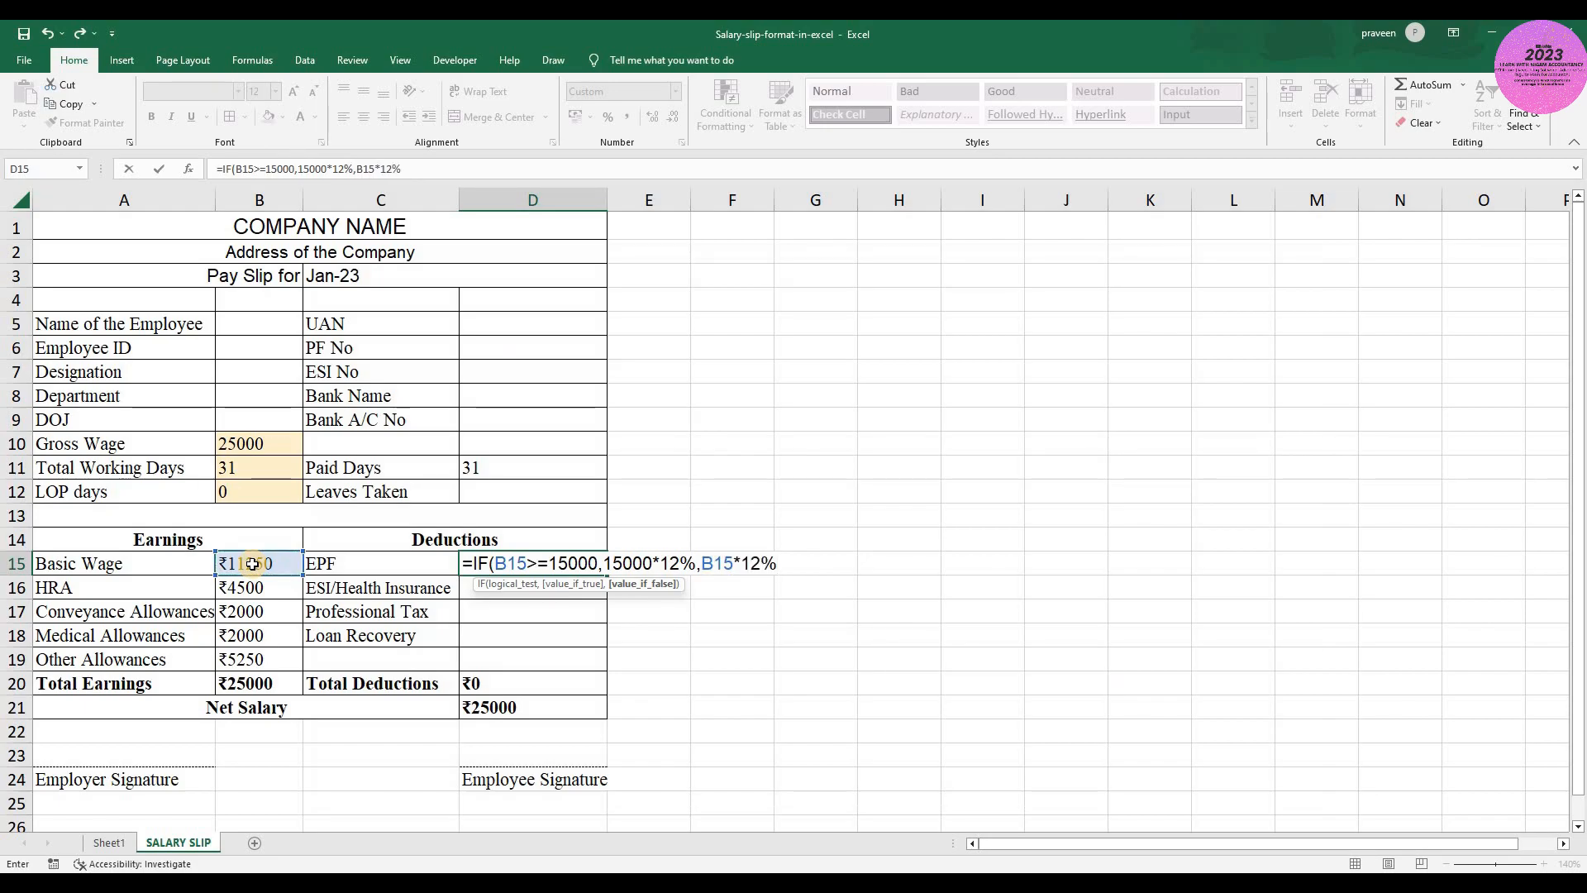
{"action": "type", "text": ")"}
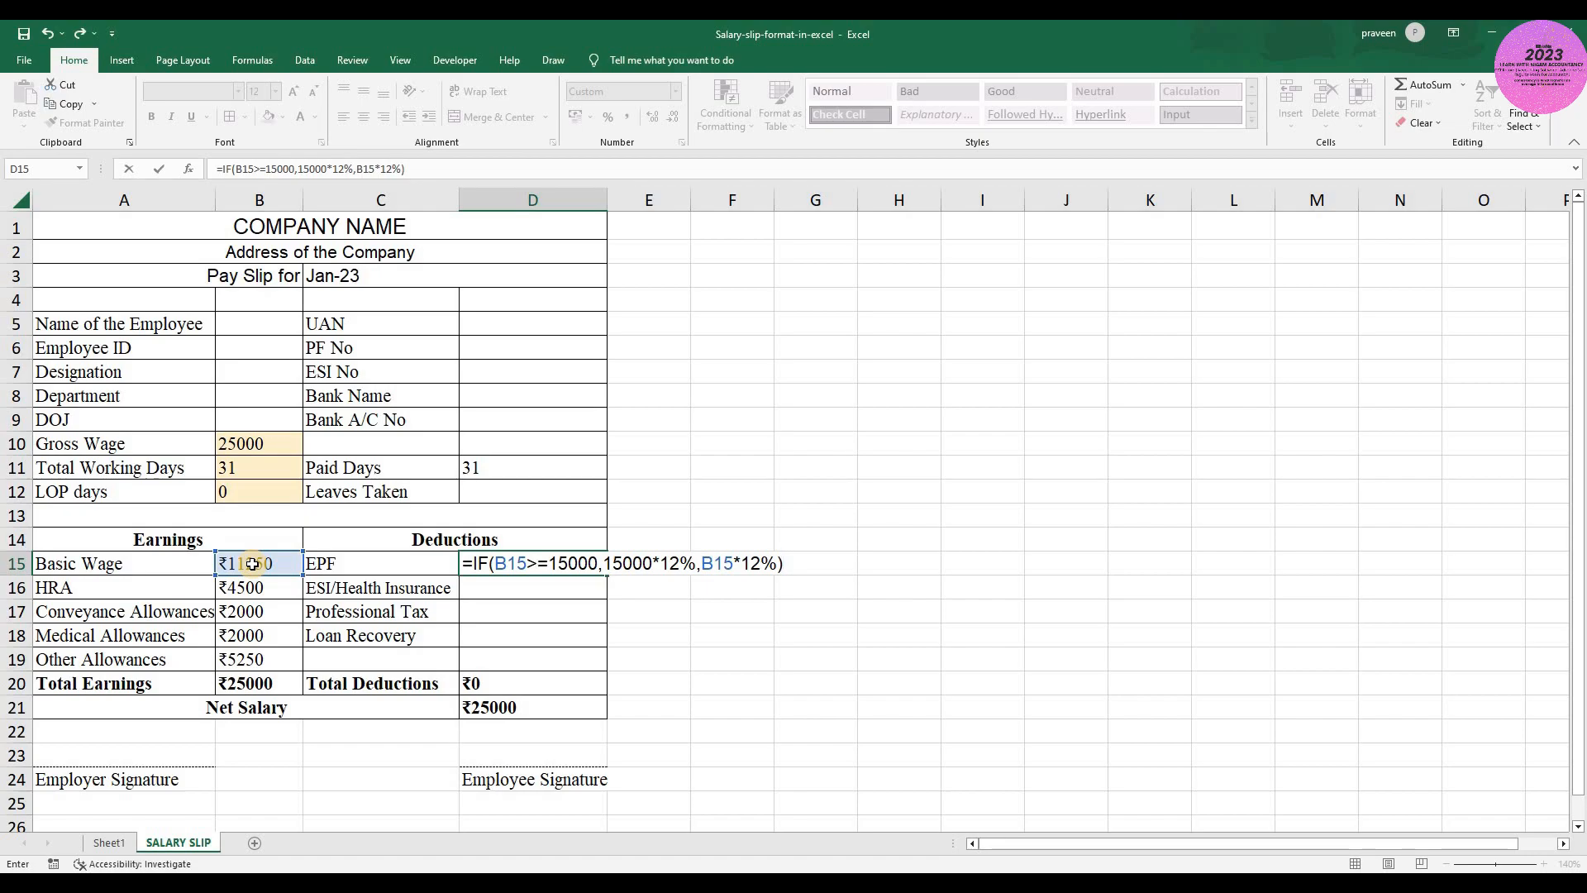
{"action": "key", "text": "ctrl+Return"}
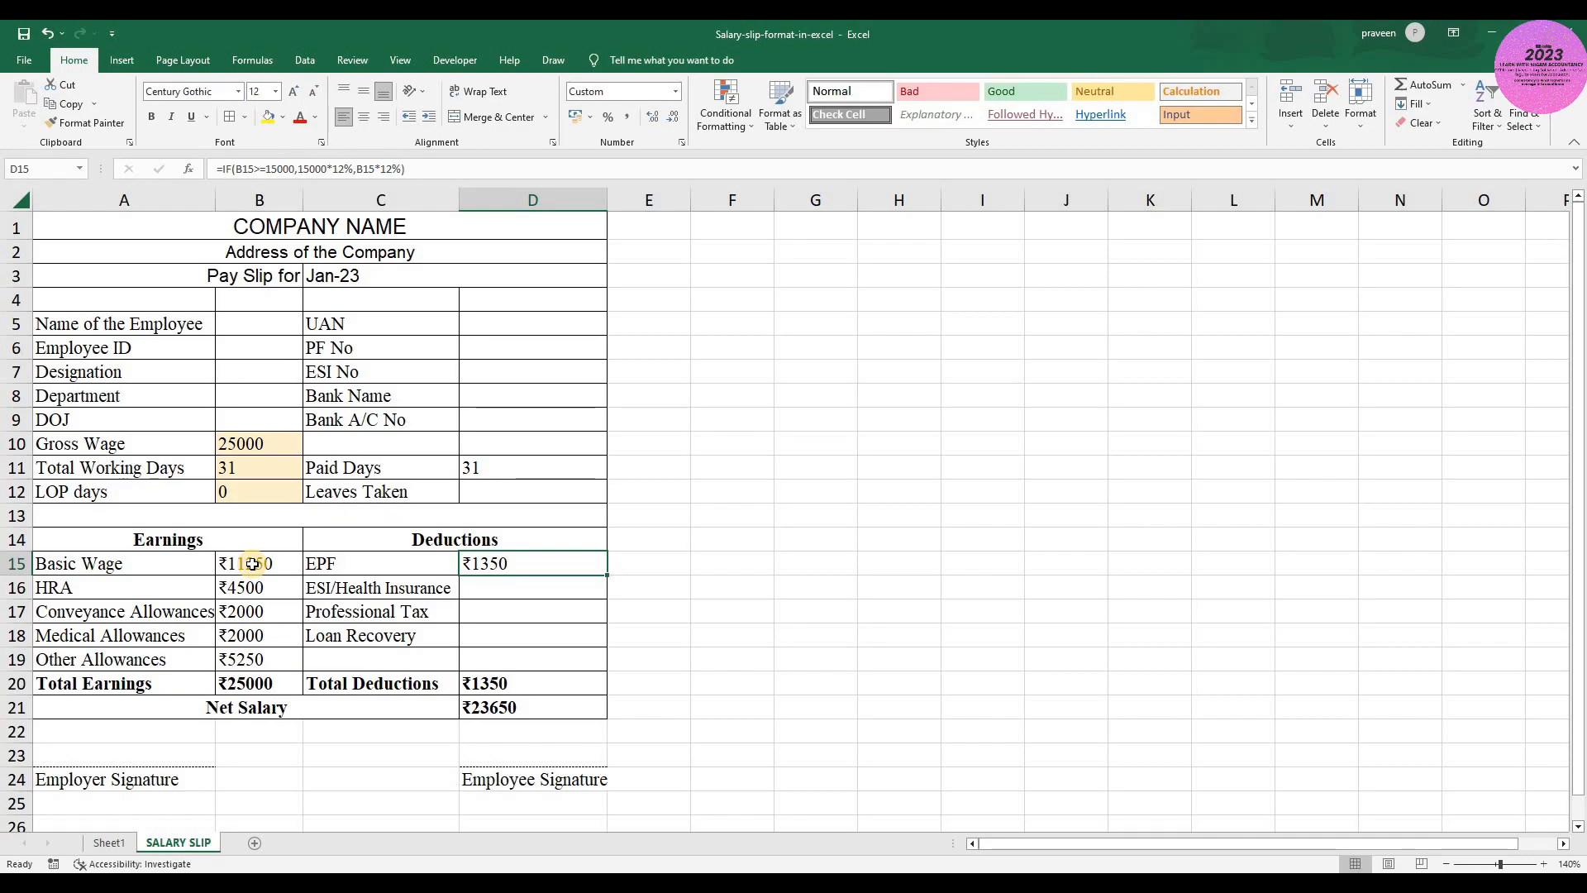
- Calculate ESI/Health Insurance in D16 as 0.75% of Total Earnings for gross wages up to 21000, with =IF(B10<=21000,B20*0.75%,0)
{"action": "key", "text": "Down"}
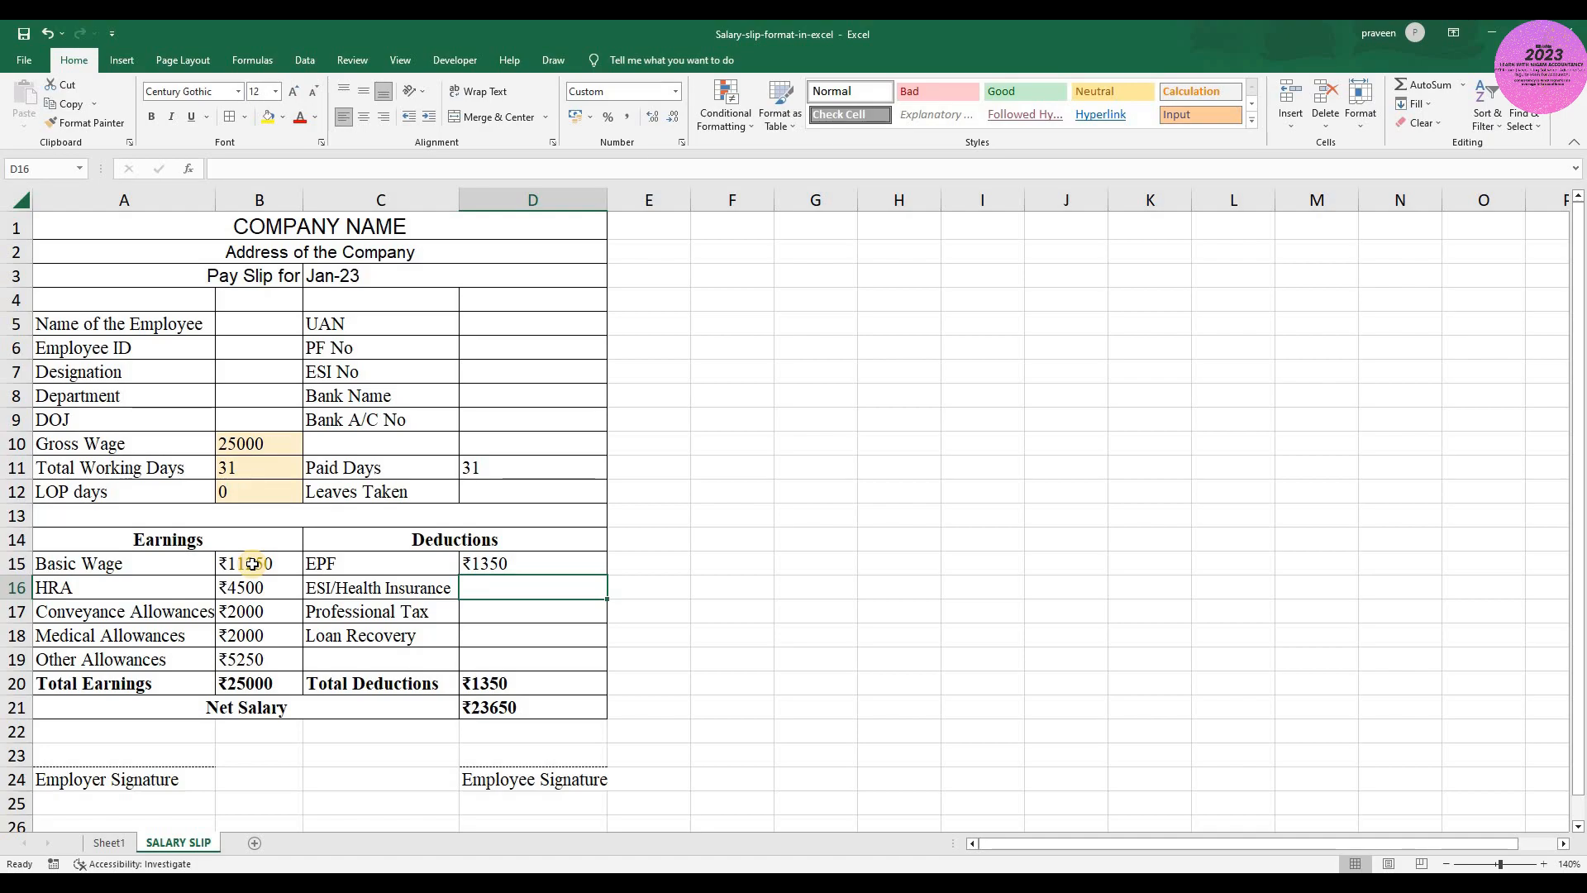
{"action": "type", "text": "="}
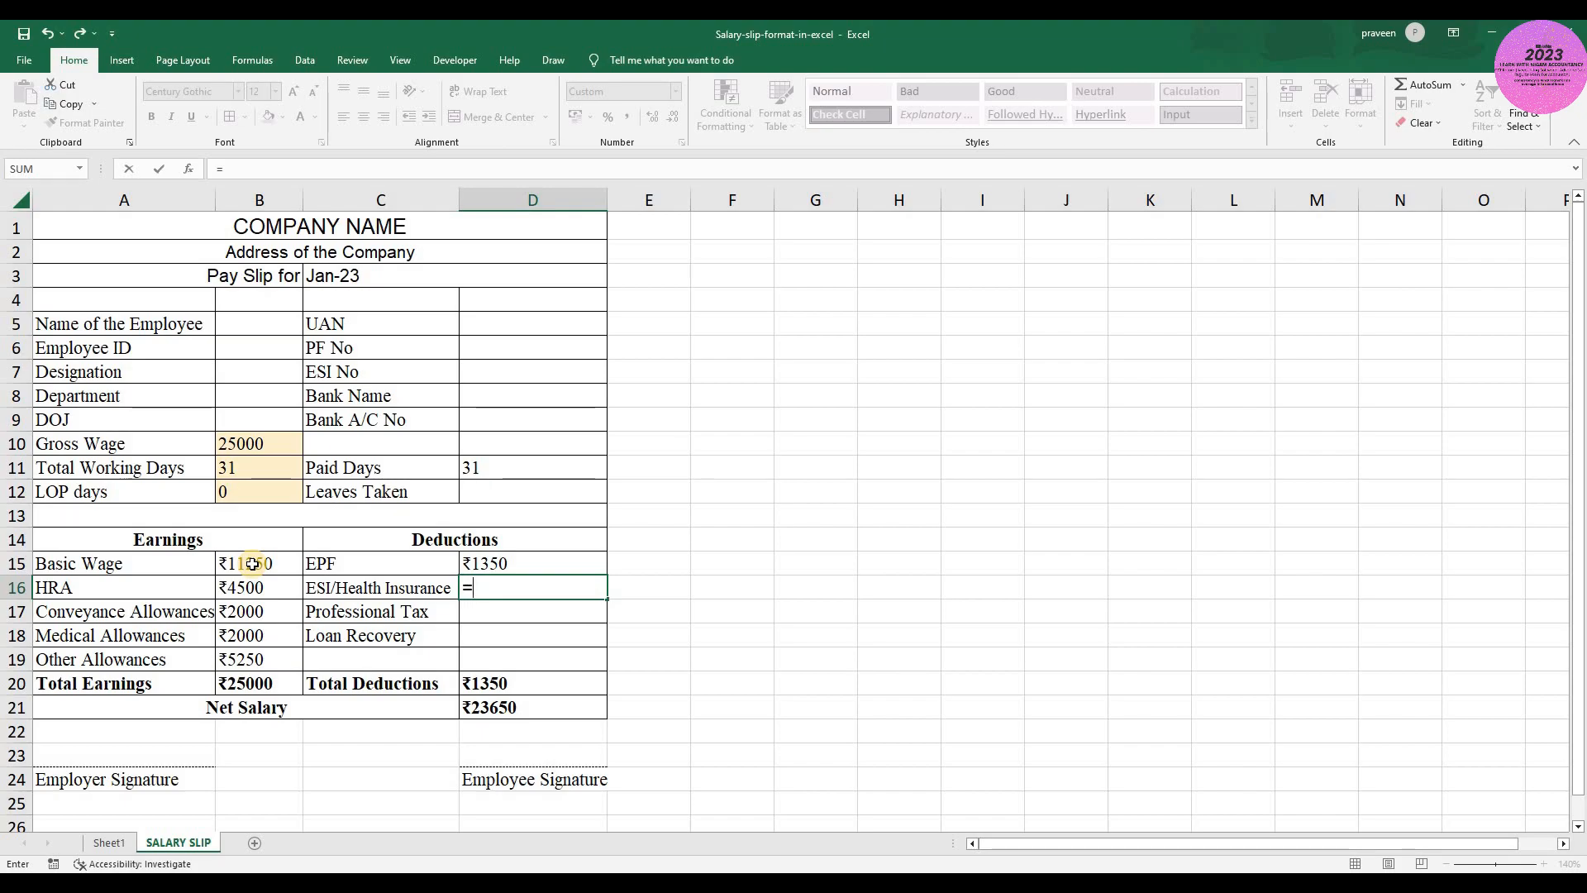
{"action": "type", "text": "IF"}
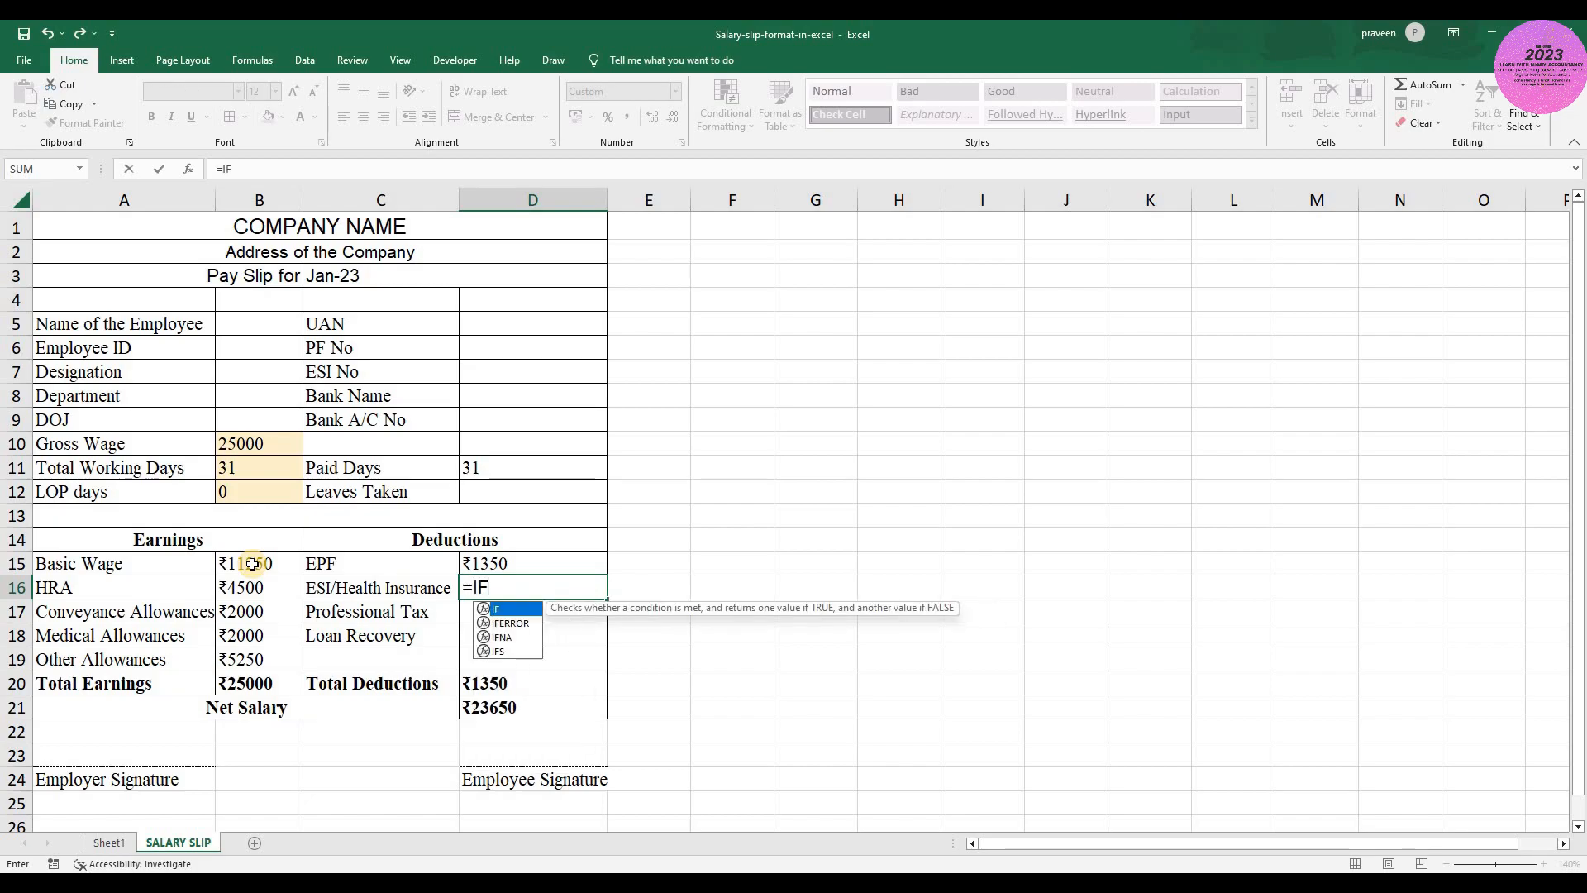
{"action": "type", "text": "("}
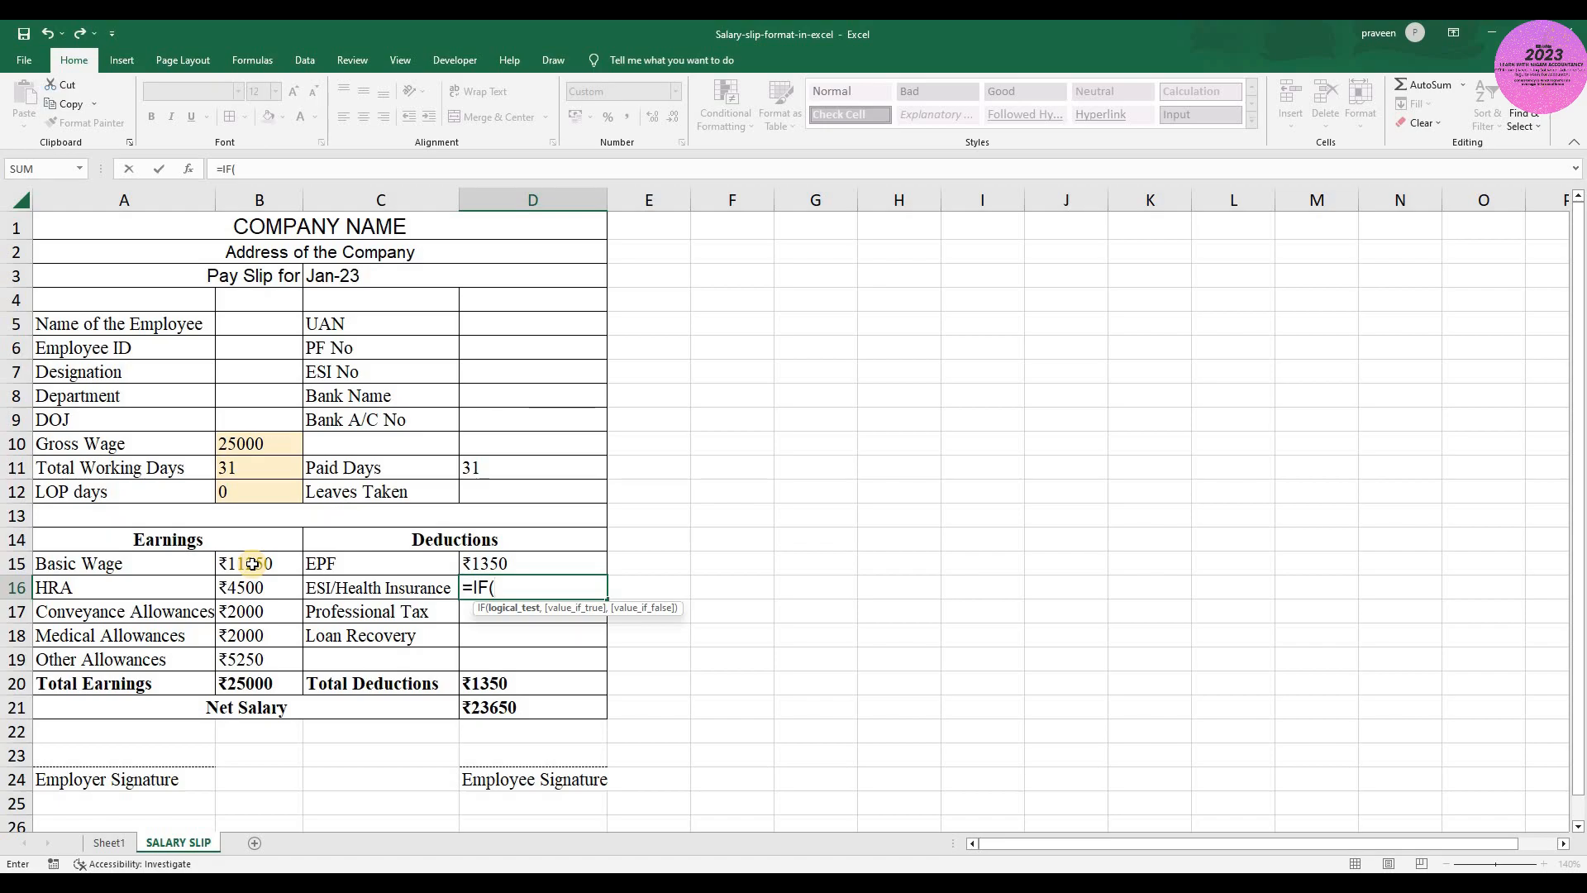
{"action": "left_click", "coordinate": [236, 443]}
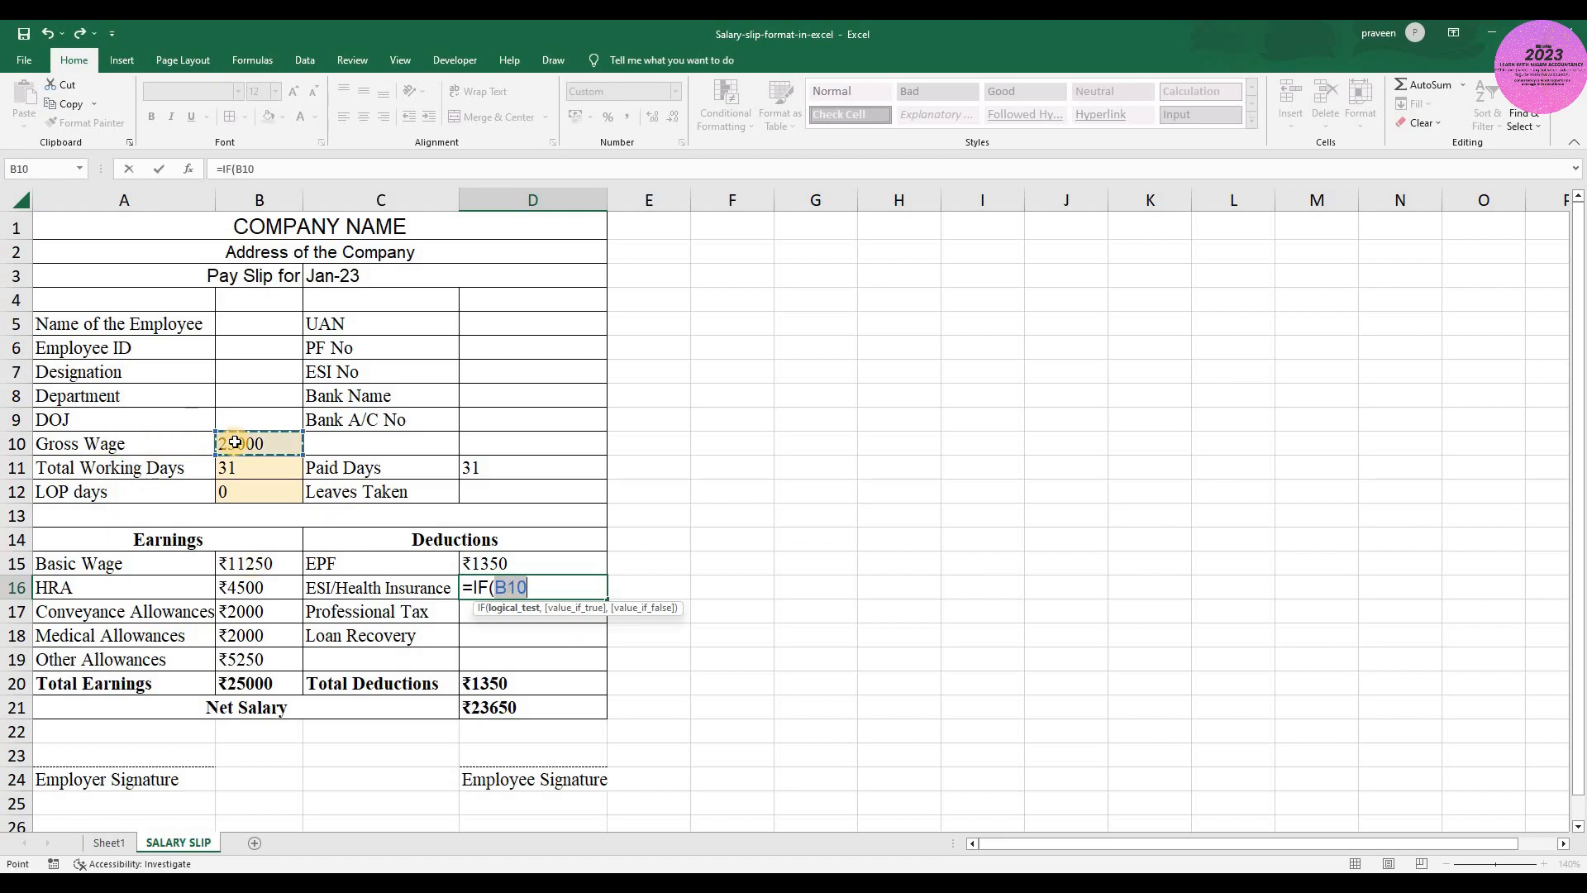
{"action": "type", "text": "<"}
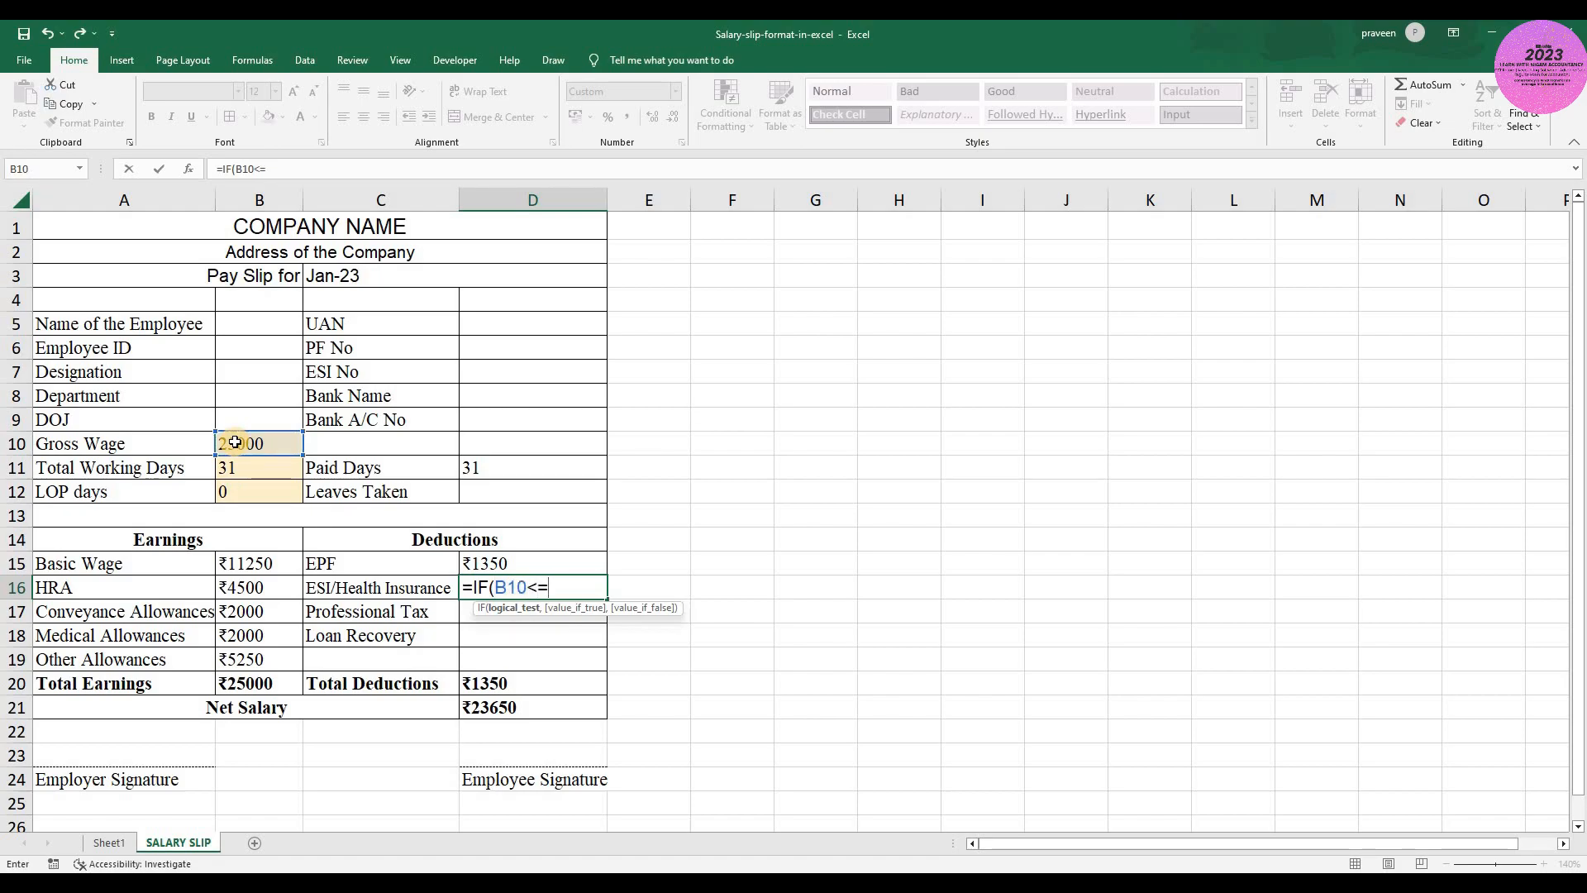
{"action": "type", "text": "=21000,"}
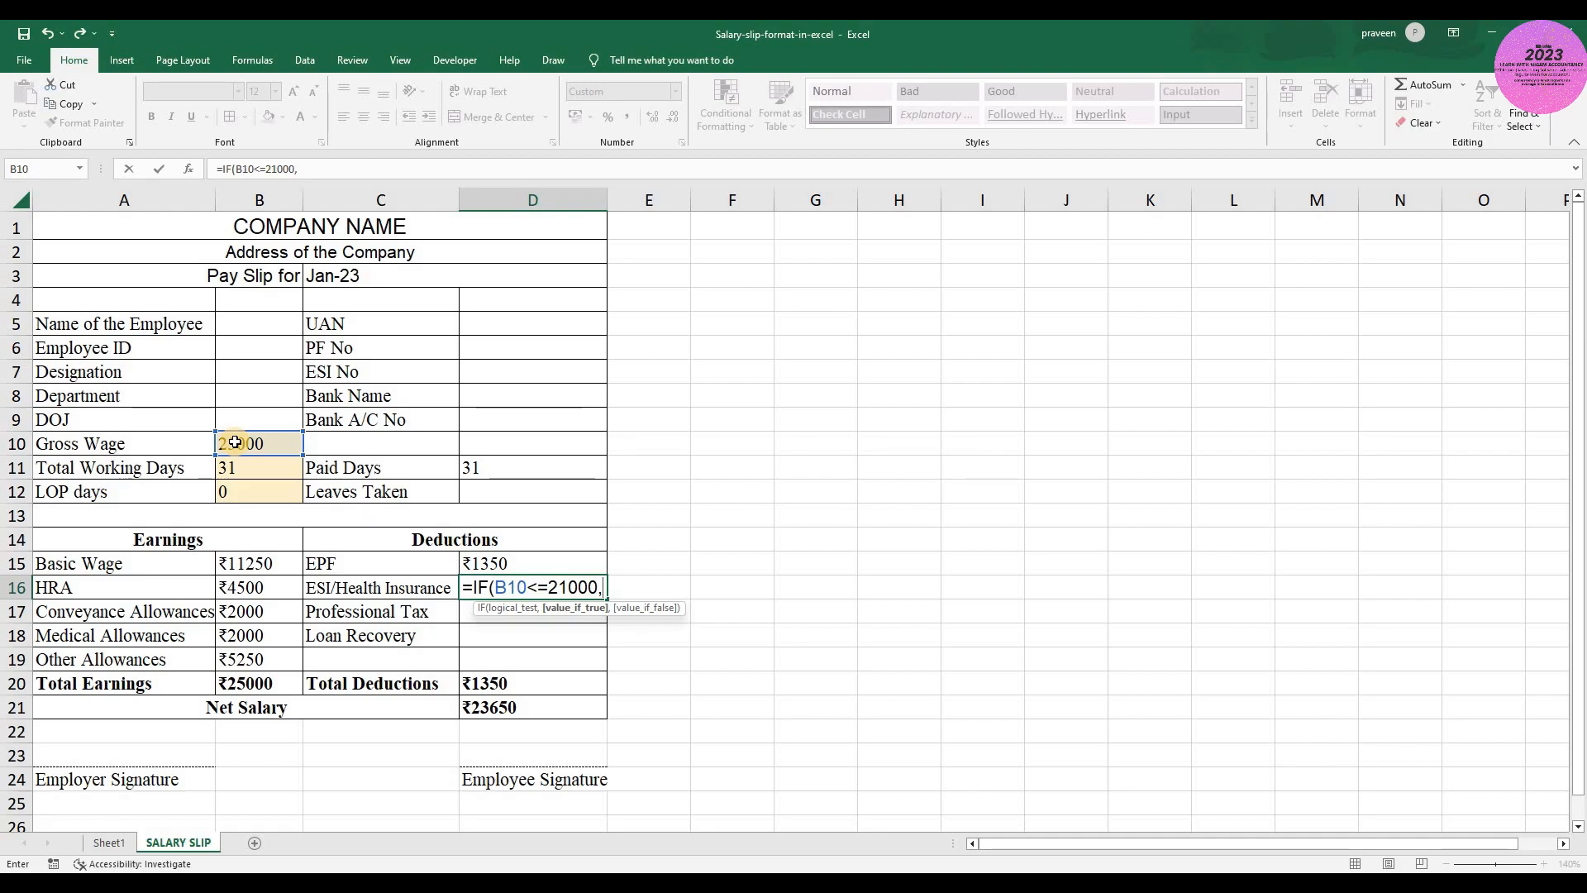
{"action": "left_click", "coordinate": [252, 683]}
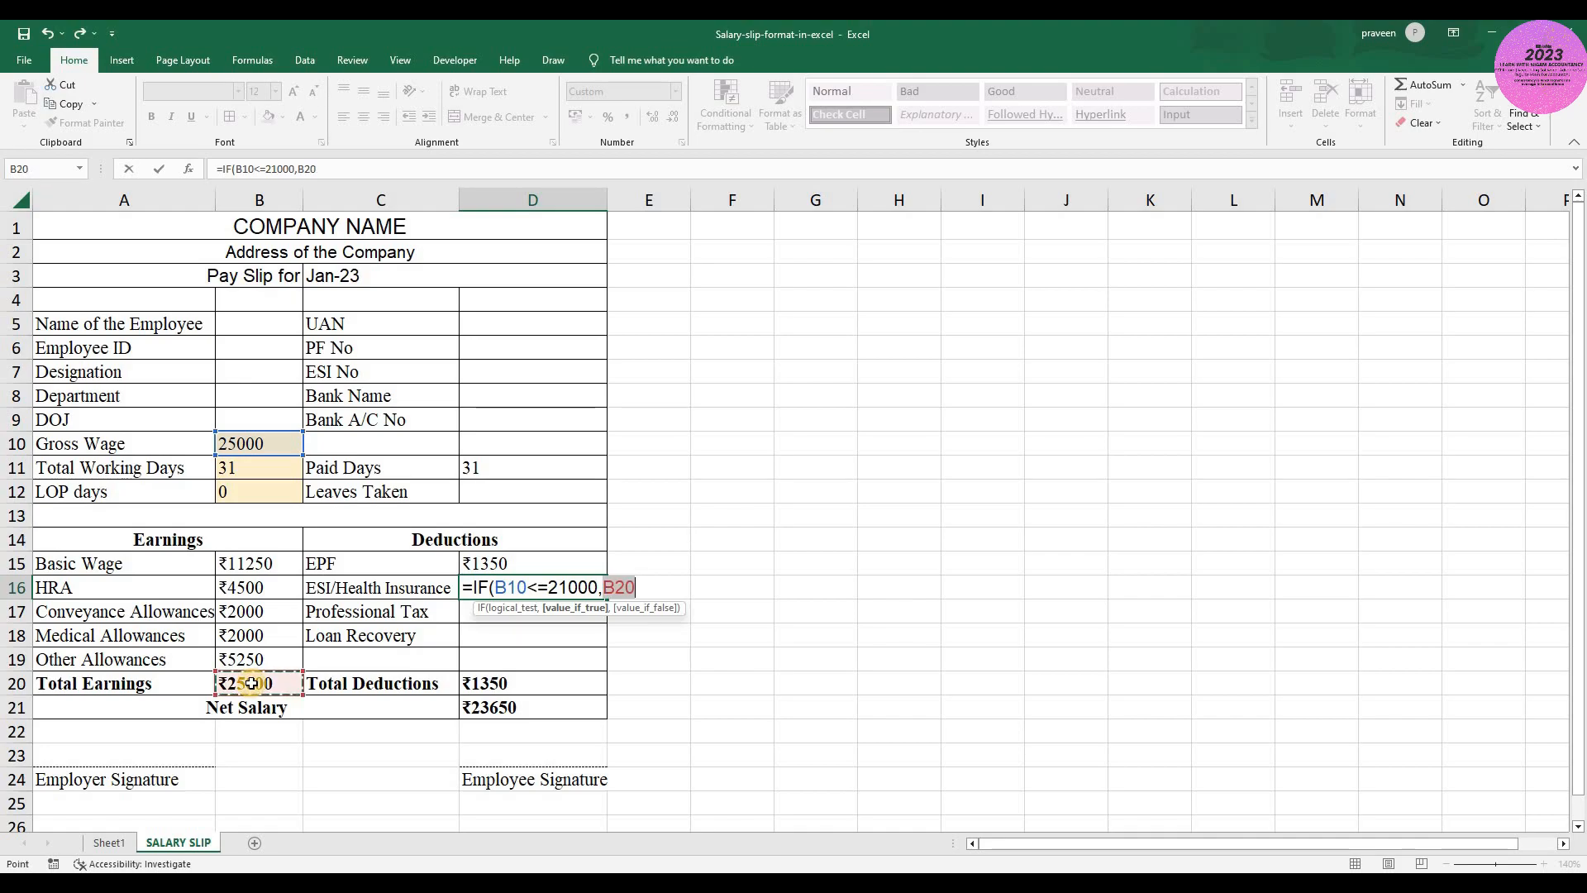
{"action": "type", "text": "*"}
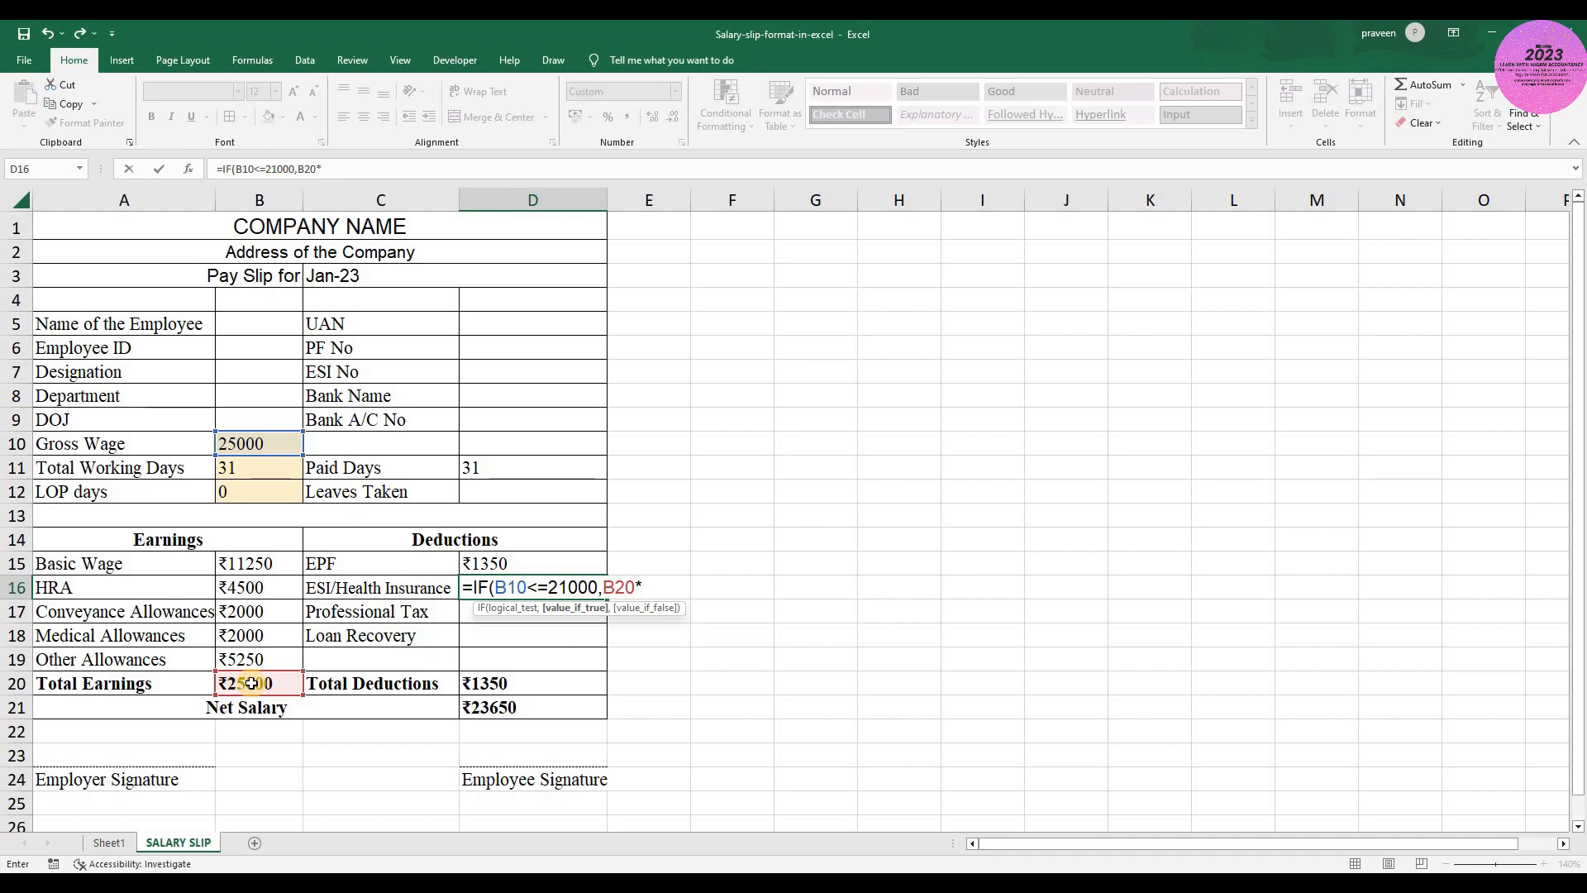
{"action": "type", "text": "0.75%"}
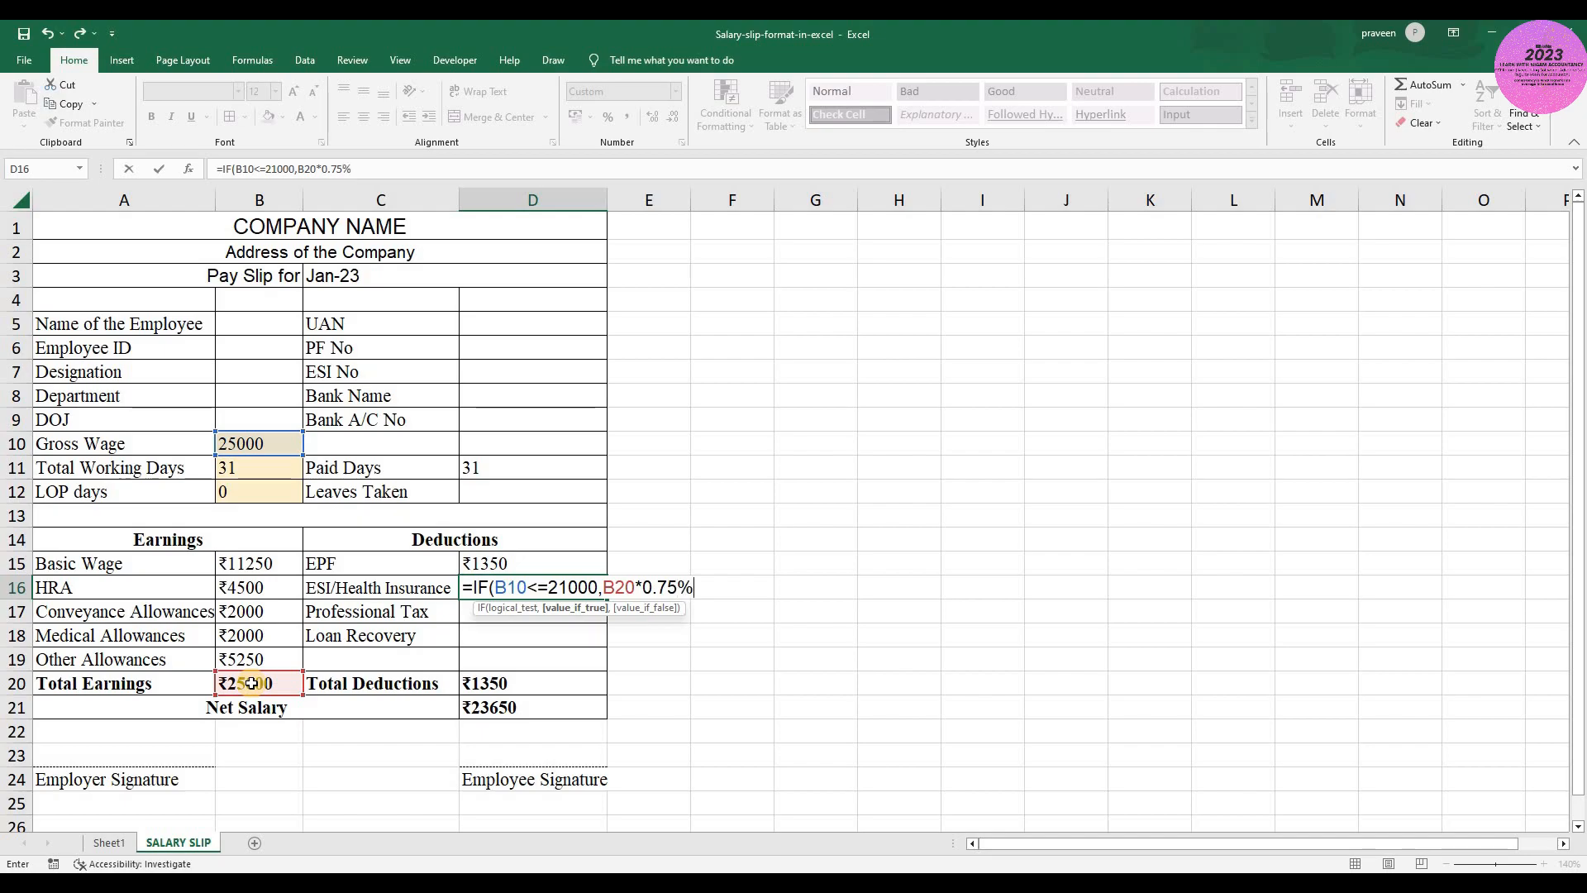
{"action": "type", "text": ",0)"}
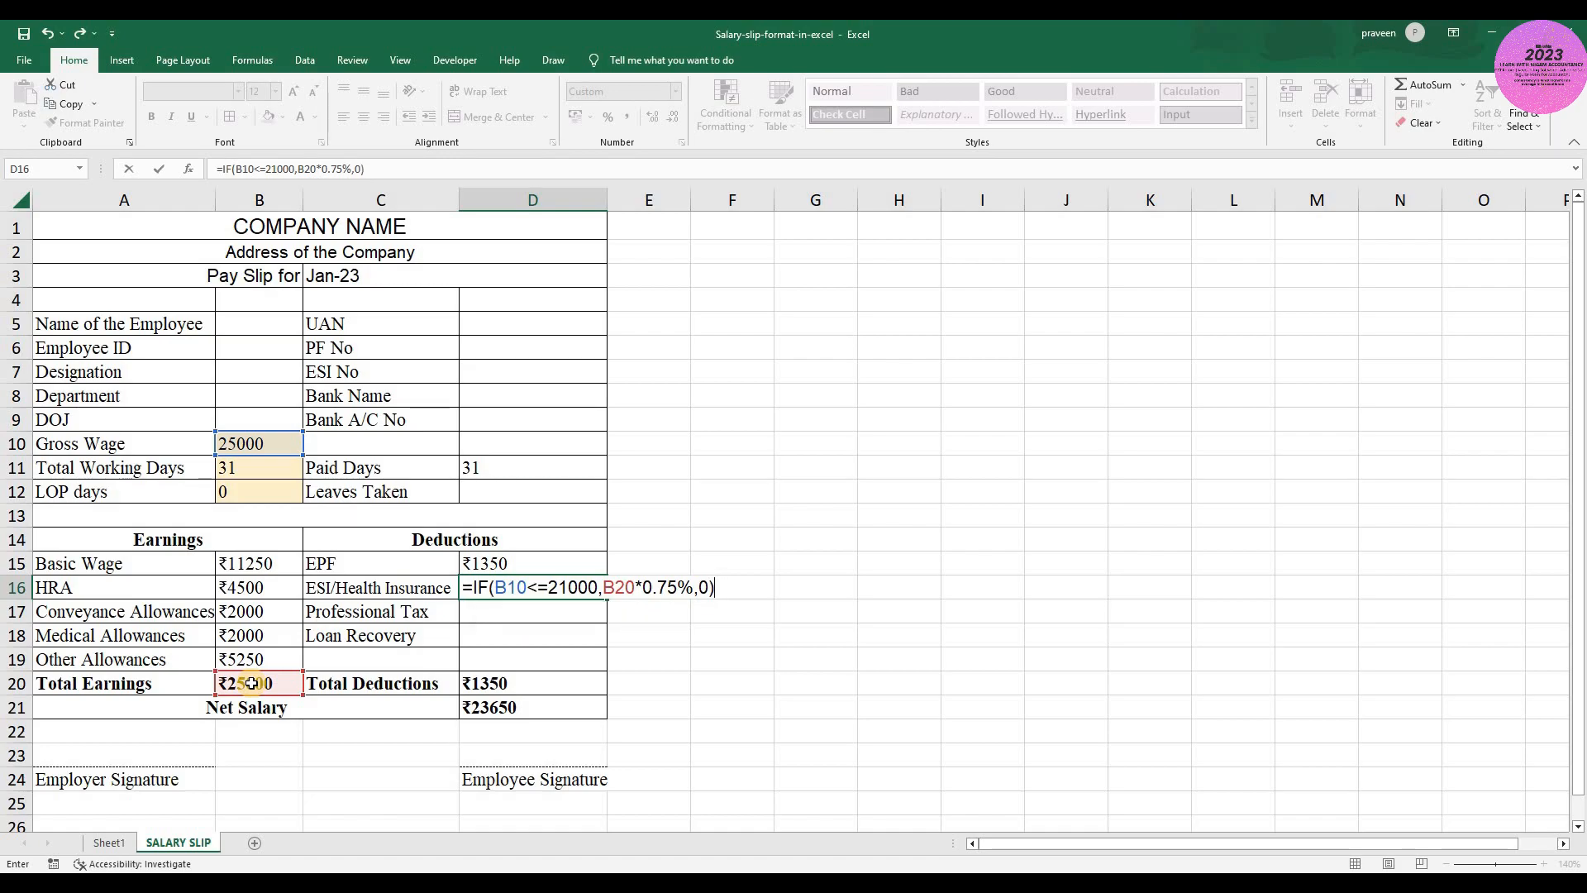
{"action": "key", "text": "Return"}
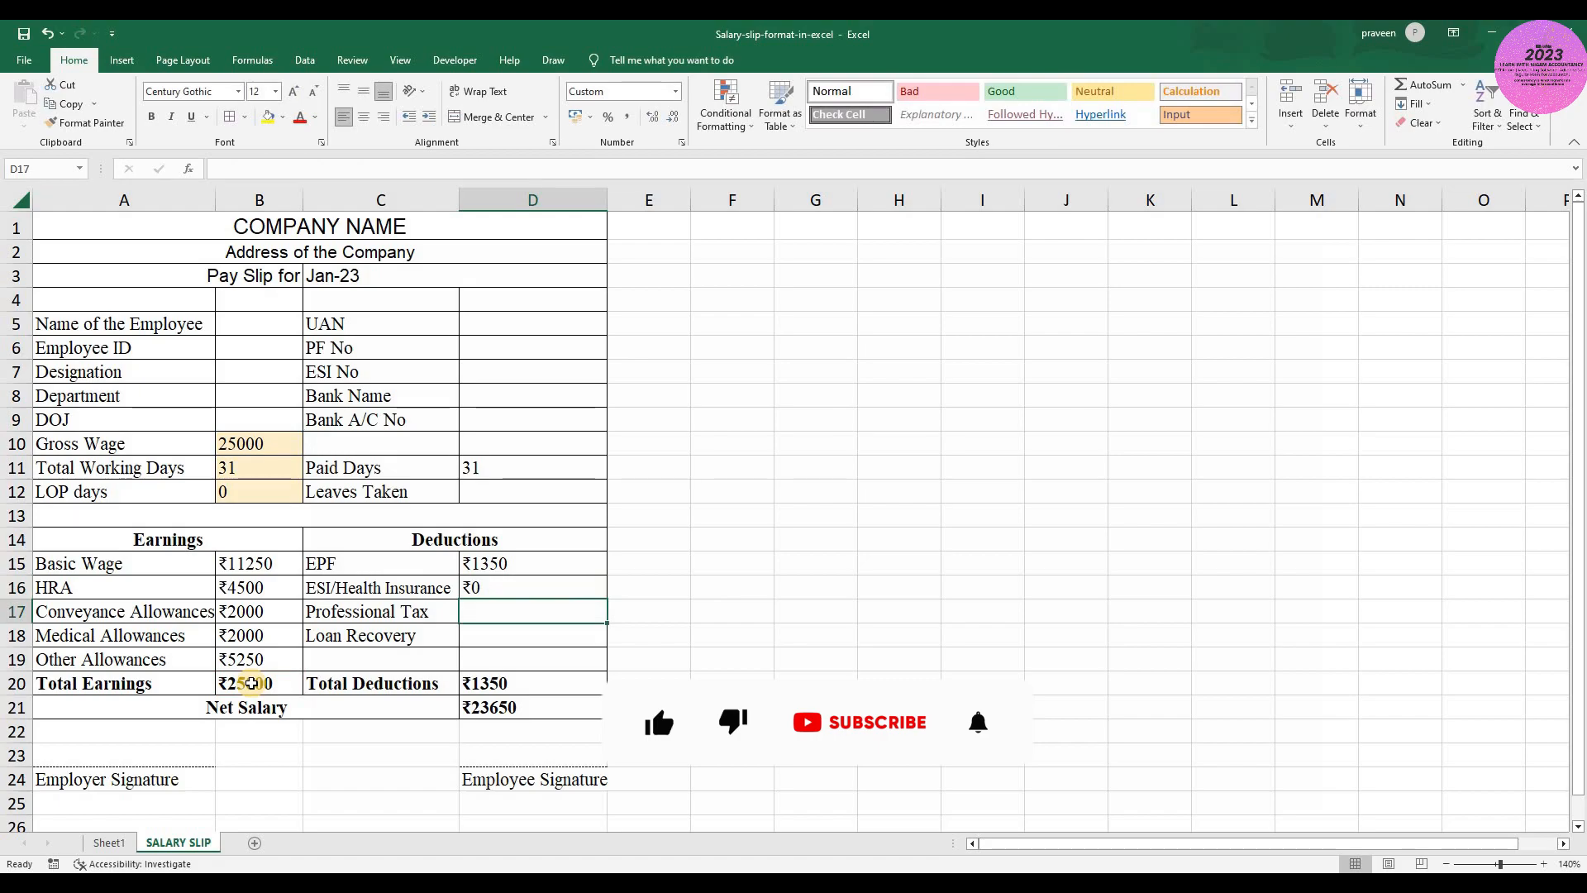
- Test the ESI/Health Insurance formula by setting the Gross Wage in B10 to 20000 and checking the deduction in D16
{"action": "key", "text": "Up"}
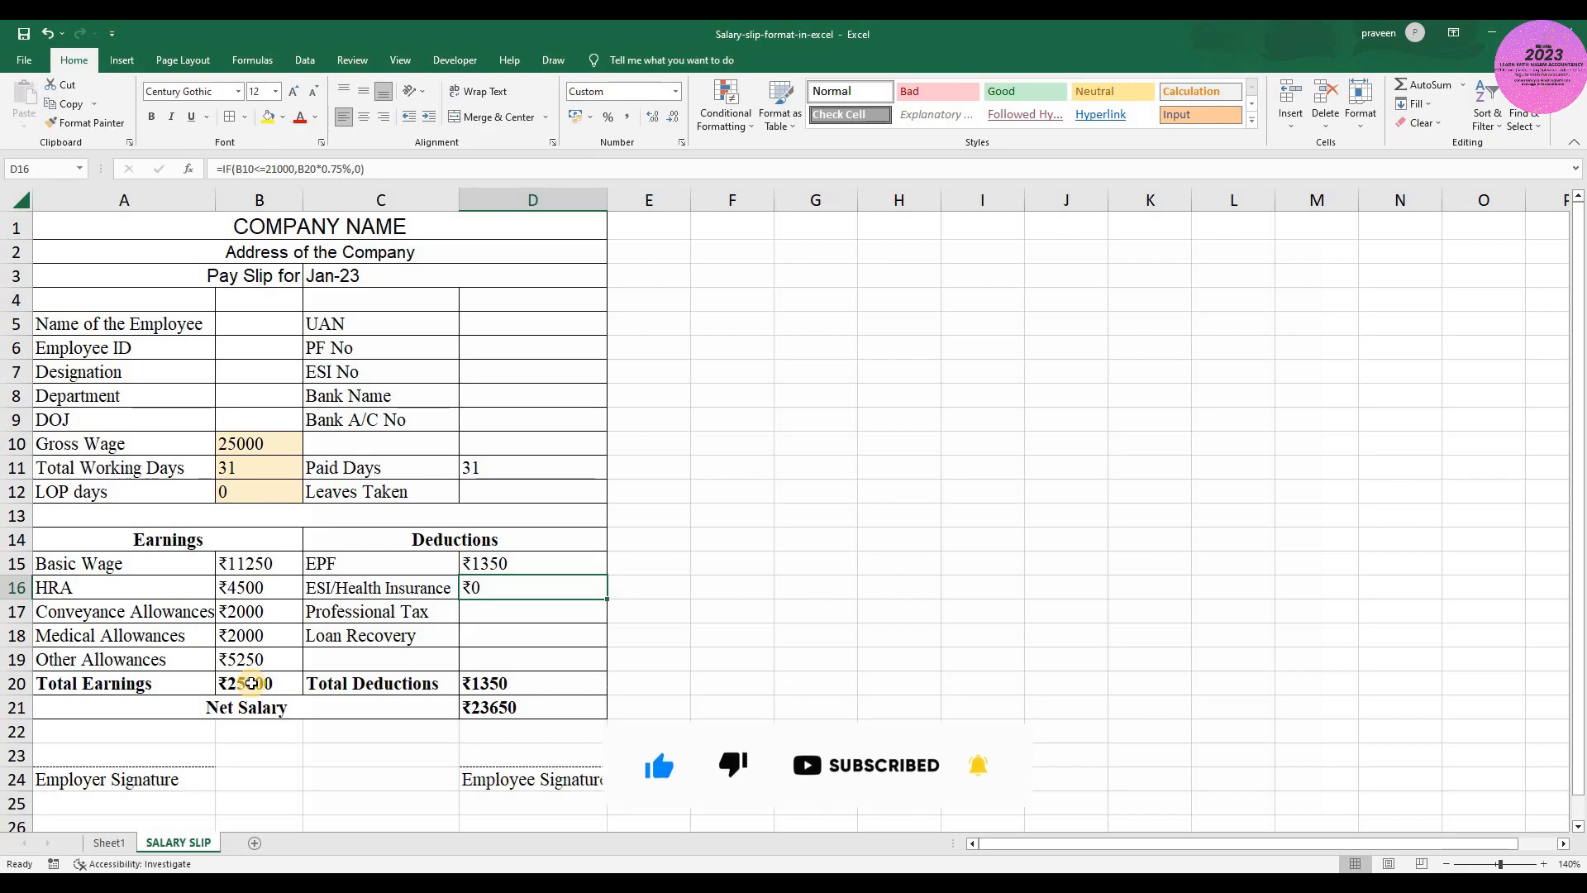
{"action": "key", "text": "Left"}
{"action": "key", "text": "Right"}
{"action": "key", "text": "Left"}
{"action": "key", "text": "Left"}
{"action": "key", "text": "Up"}
{"action": "key", "text": "Up"}
{"action": "key", "text": "Up"}
{"action": "key", "text": "Up"}
{"action": "key", "text": "Up"}
{"action": "key", "text": "Up"}
{"action": "key", "text": "Up"}
{"action": "key", "text": "Down"}
{"action": "type", "text": "20000"}
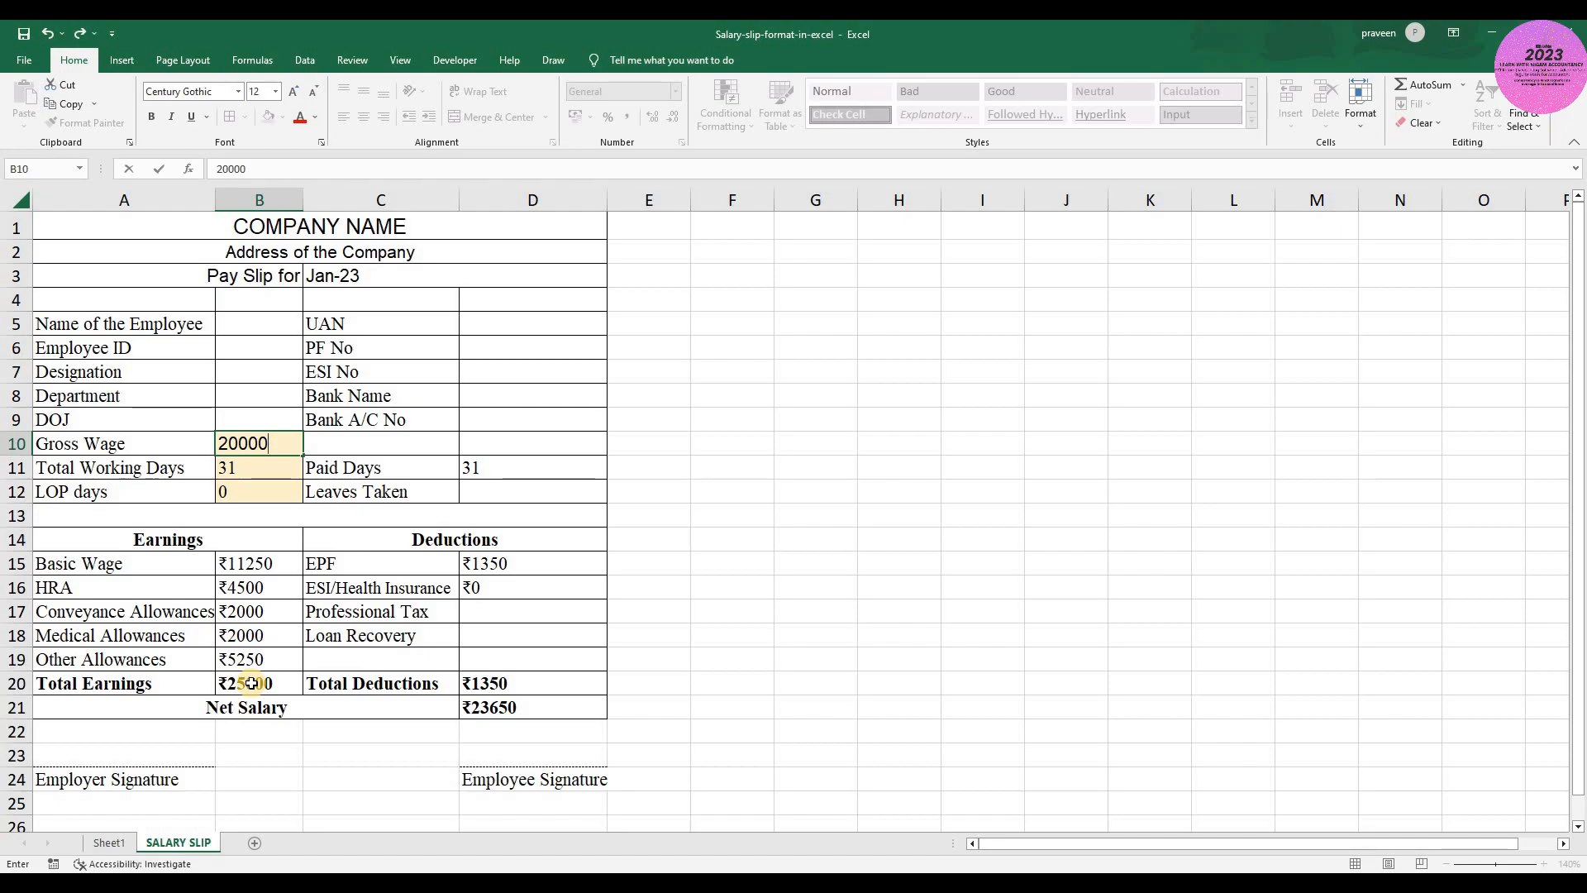
{"action": "key", "text": "Return"}
{"action": "key", "text": "Down"}
{"action": "key", "text": "Down"}
{"action": "key", "text": "Right"}
{"action": "key", "text": "Down"}
{"action": "key", "text": "Down"}
{"action": "key", "text": "Left"}
{"action": "key", "text": "Down"}
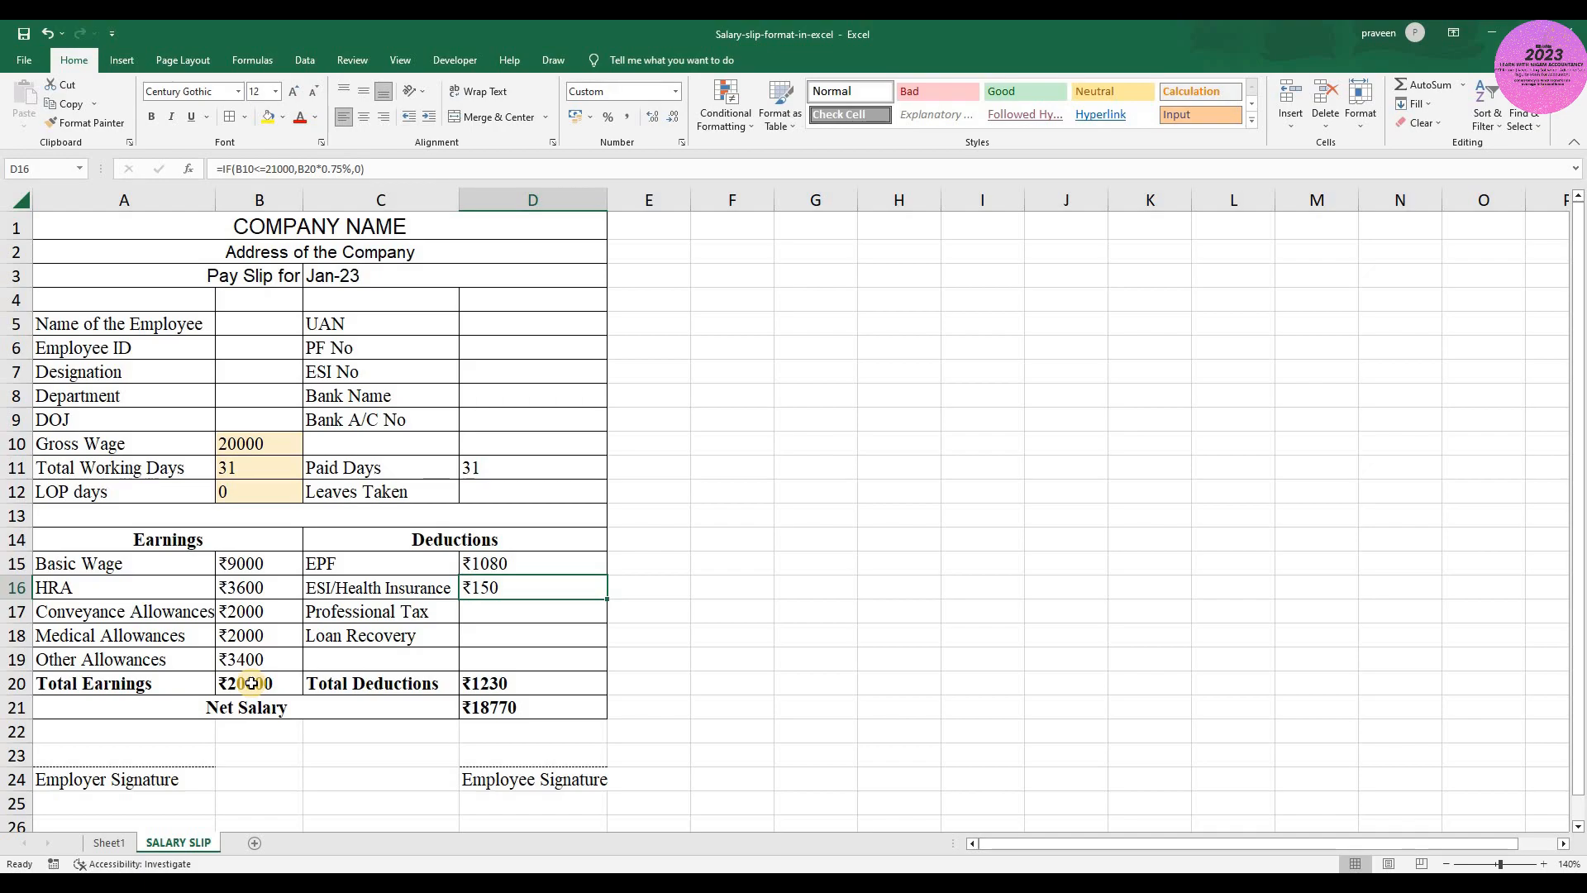
- Set the Gross Wage in B10 back to 25000
{"action": "key", "text": "Left"}
{"action": "key", "text": "Up"}
{"action": "key", "text": "Up"}
{"action": "key", "text": "Up"}
{"action": "key", "text": "Up"}
{"action": "key", "text": "Up"}
{"action": "key", "text": "Left"}
{"action": "key", "text": "Up"}
{"action": "type", "text": "25000"}
{"action": "key", "text": "Return"}
- Check the ESI/Health Insurance result in D16 and inspect the cells its formula refers to
{"action": "key", "text": "Down"}
{"action": "key", "text": "Down"}
{"action": "key", "text": "Down"}
{"action": "key", "text": "Right"}
{"action": "key", "text": "Right"}
{"action": "key", "text": "Down"}
{"action": "key", "text": "Down"}
{"action": "key", "text": "Left"}
{"action": "key", "text": "F2"}
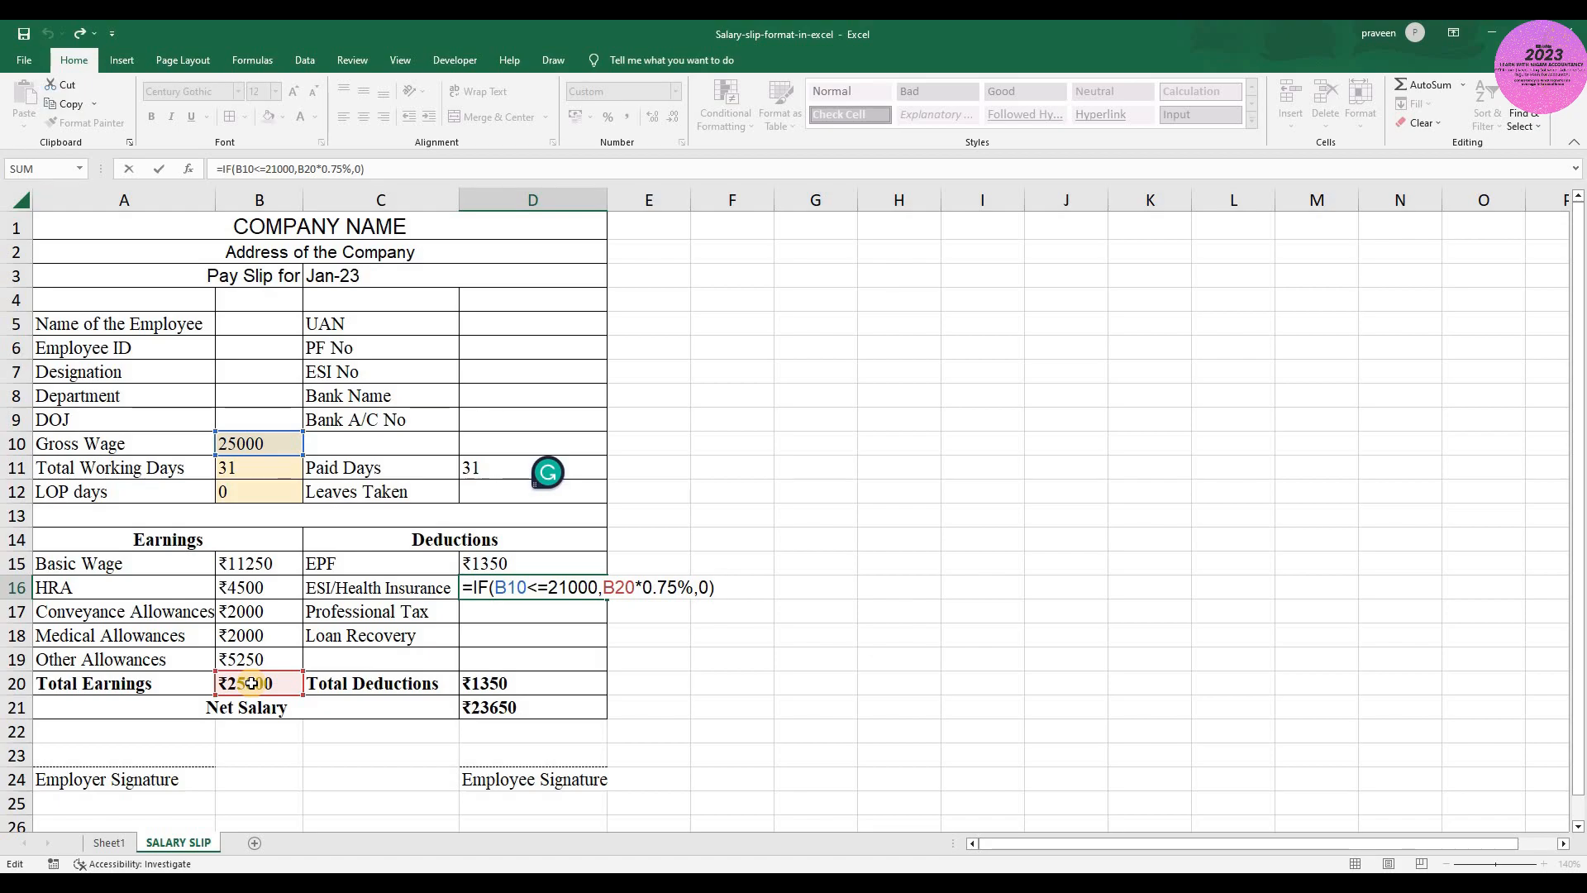
{"action": "key", "text": "ctrl+Return"}
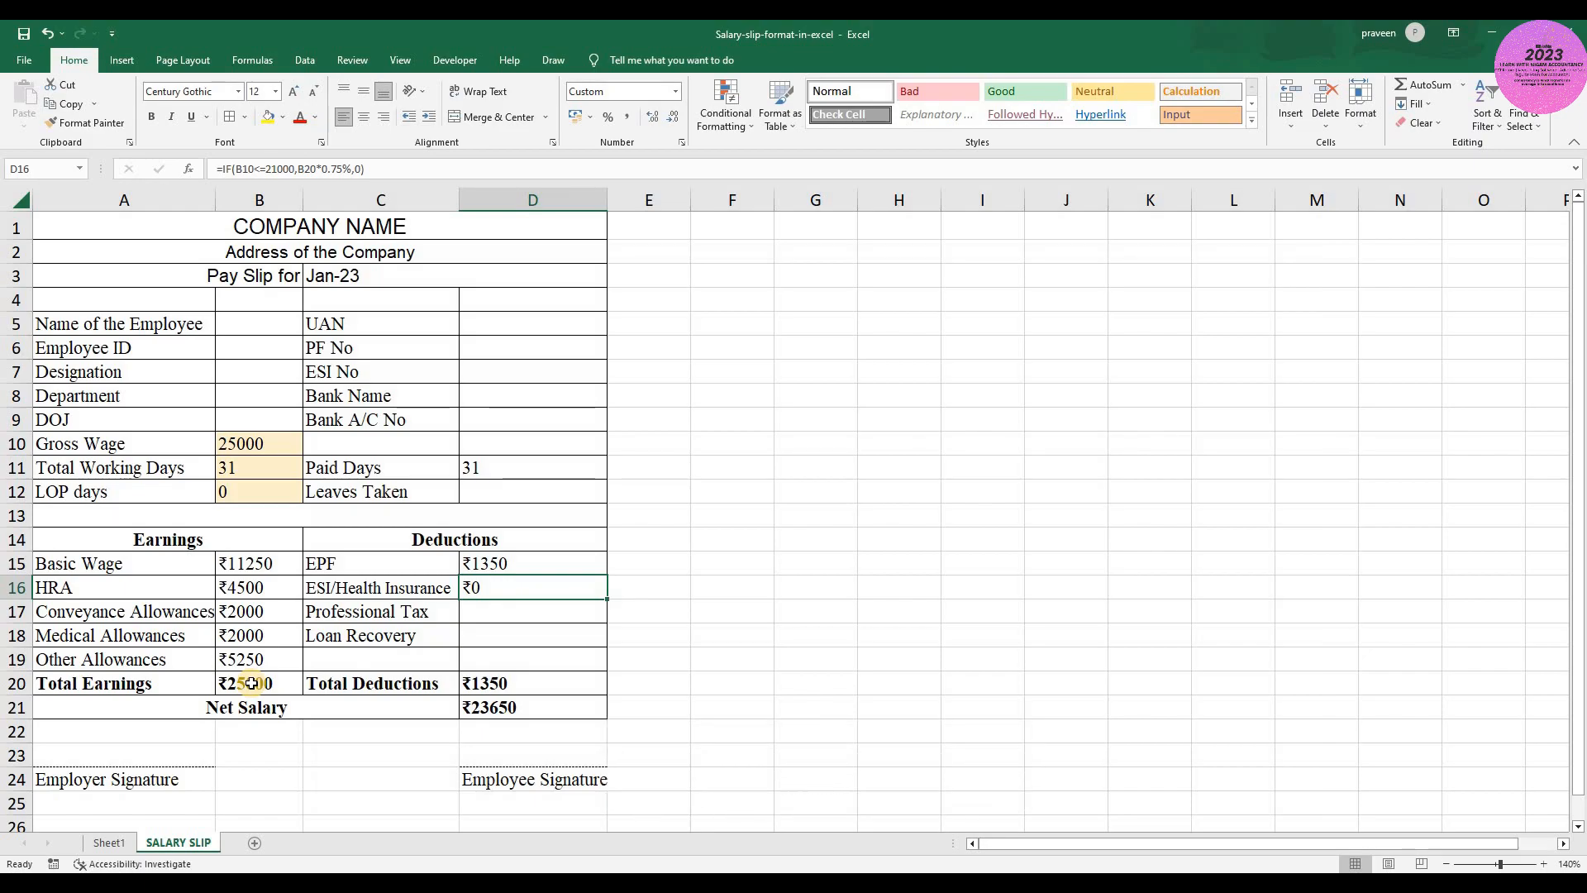
- Review the remaining deduction rows, the Net Salary formula in D21 and the company name heading
{"action": "key", "text": "Down"}
{"action": "key", "text": "Up"}
{"action": "key", "text": "Down"}
{"action": "key", "text": "Down"}
{"action": "key", "text": "Down"}
{"action": "key", "text": "Down"}
{"action": "key", "text": "Down"}
{"action": "key", "text": "Up"}
{"action": "key", "text": "Up"}
{"action": "key", "text": "Up"}
{"action": "key", "text": "Up"}
{"action": "key", "text": "Up"}
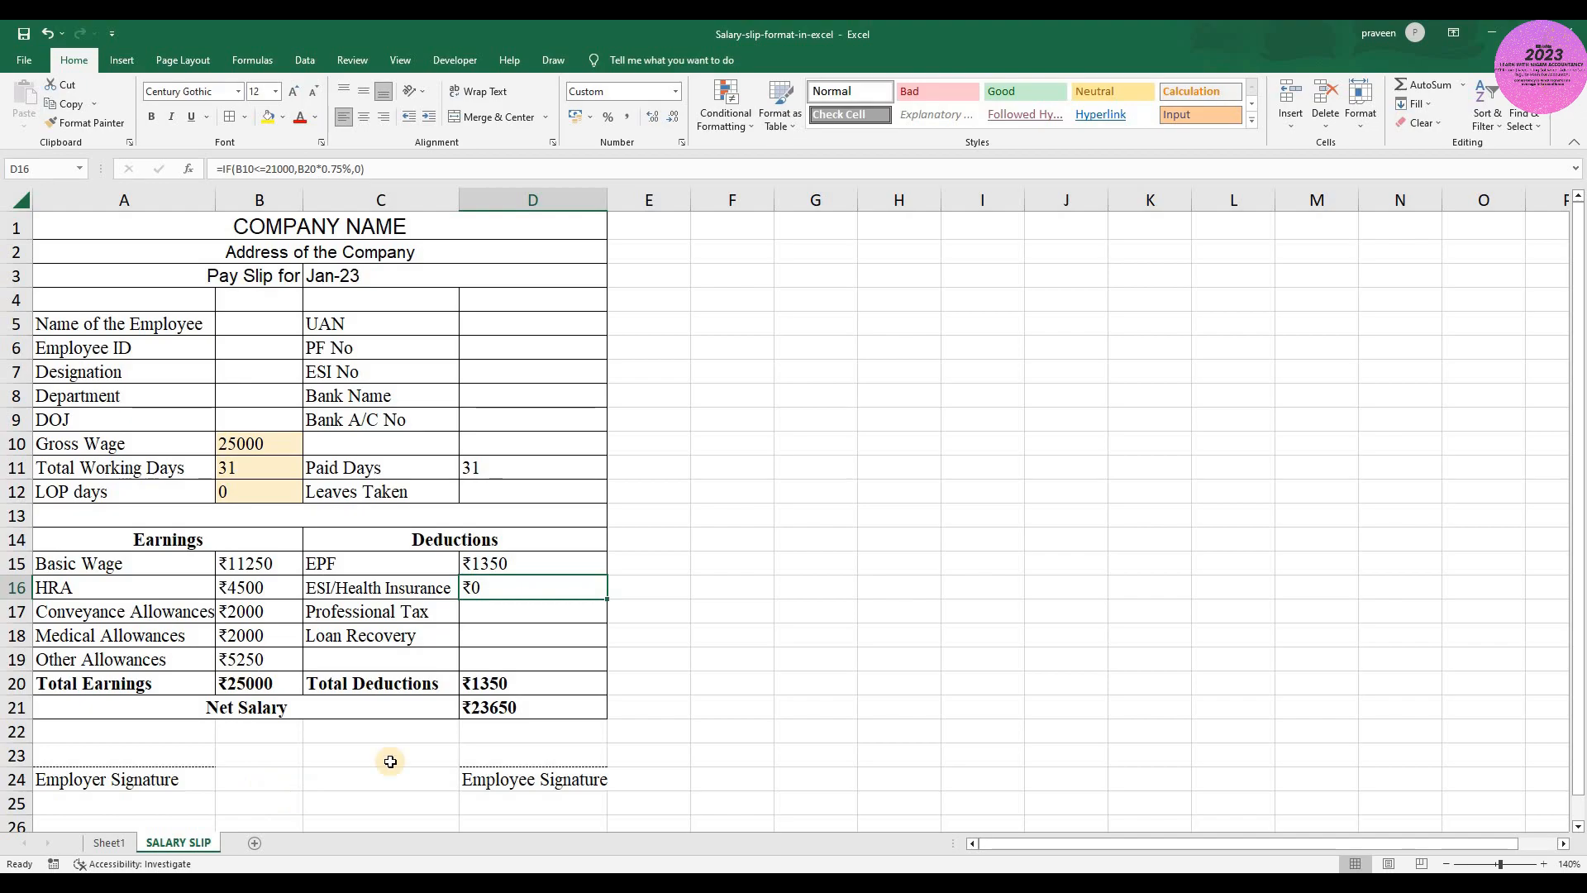
{"action": "left_click", "coordinate": [556, 707]}
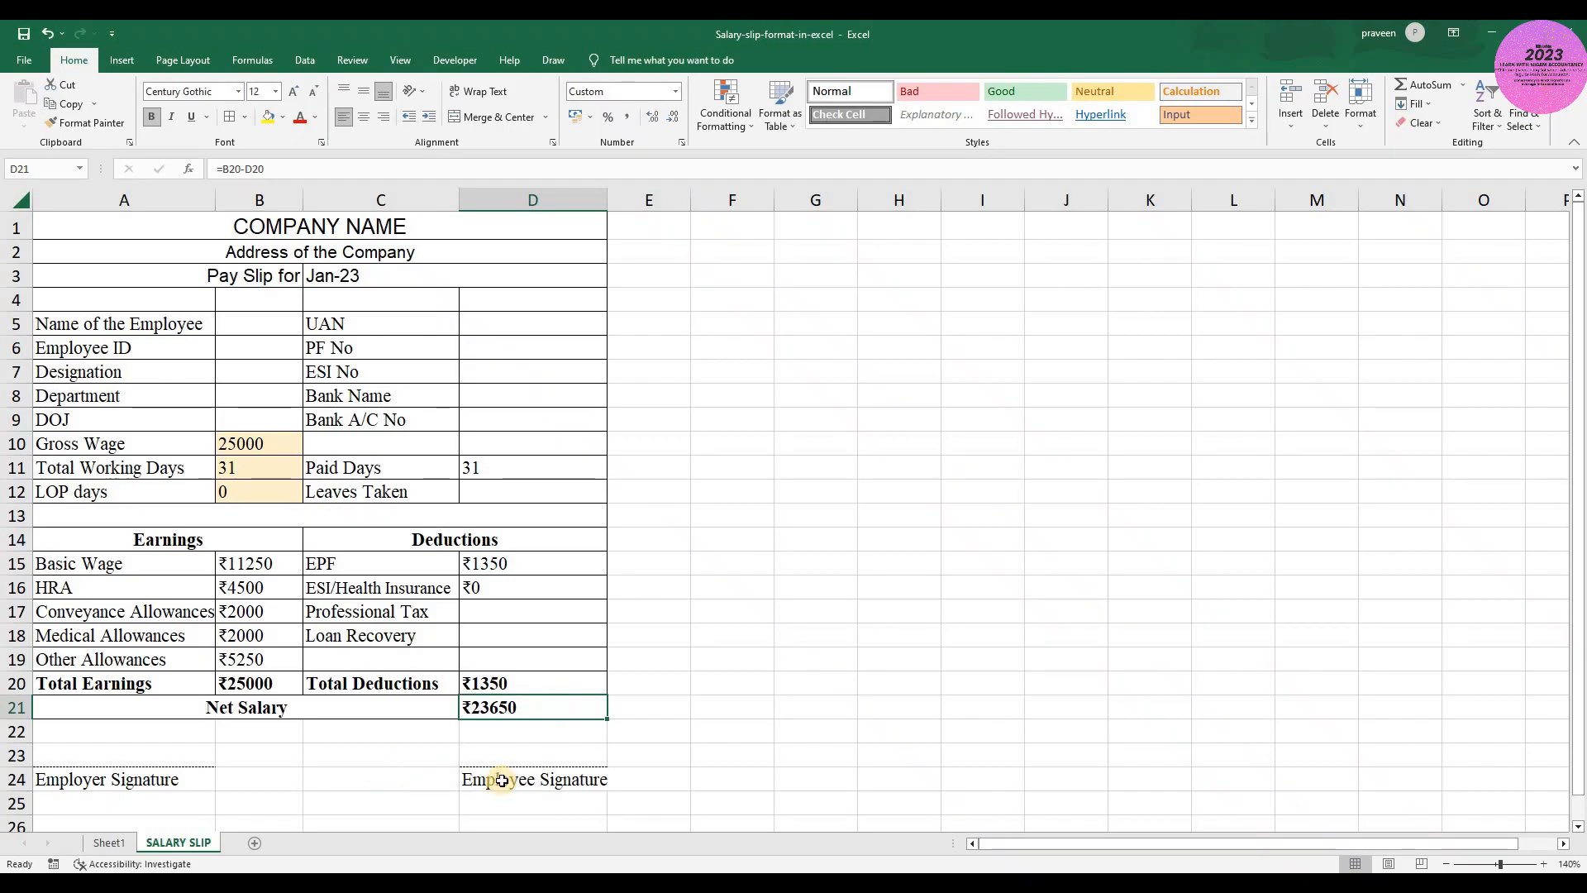
{"action": "left_click", "coordinate": [384, 223]}
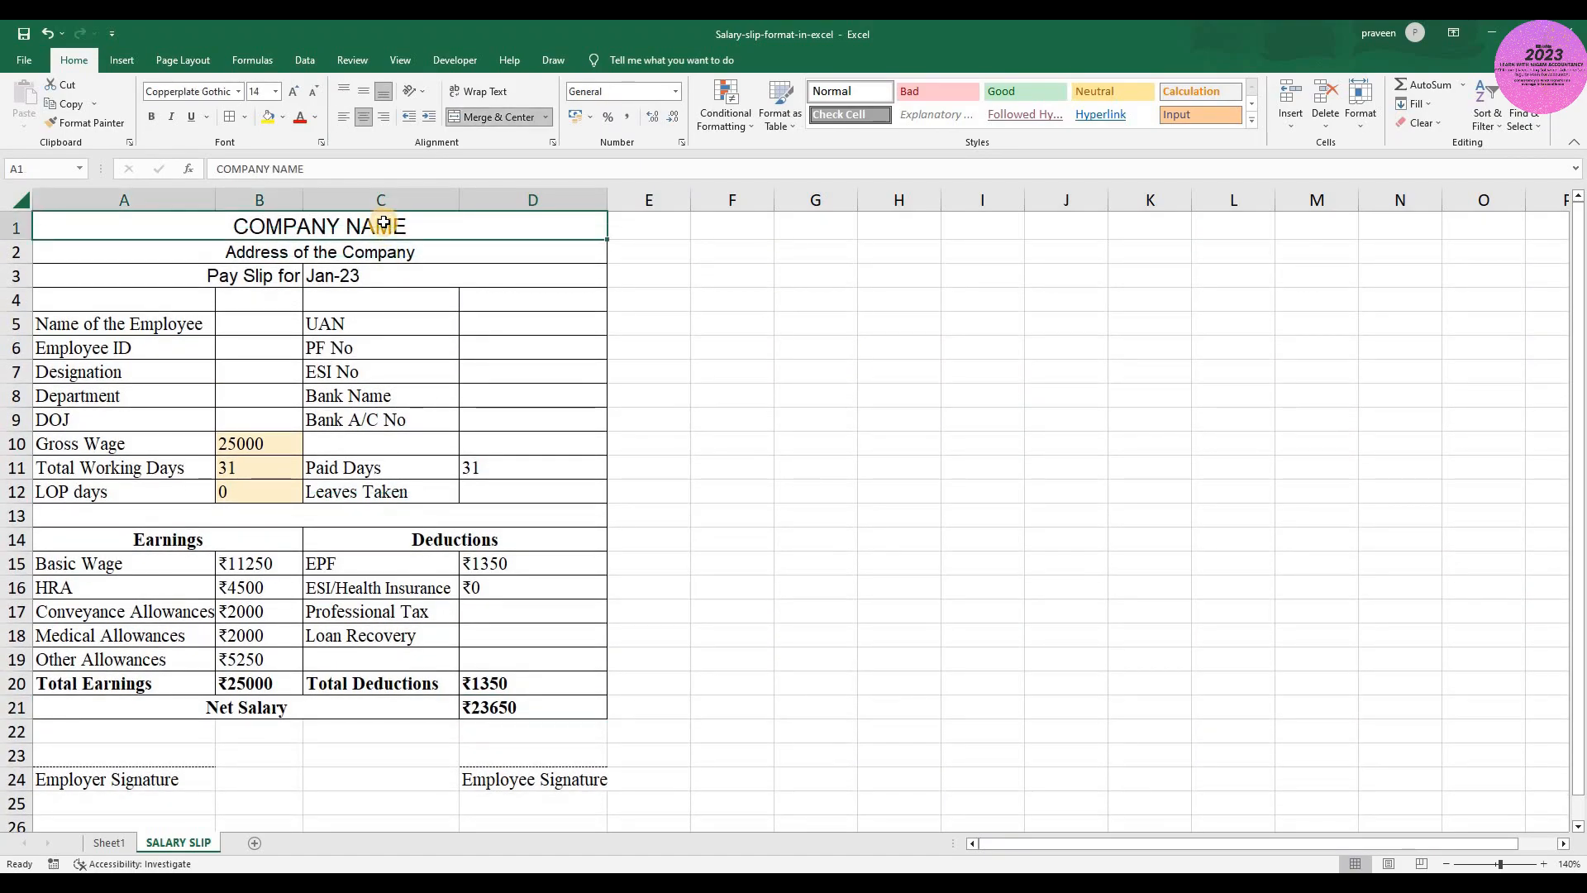
- Replace the company name heading in A1 with NIGAM ACCOUTANCY
{"action": "type", "text": "NIGA"}
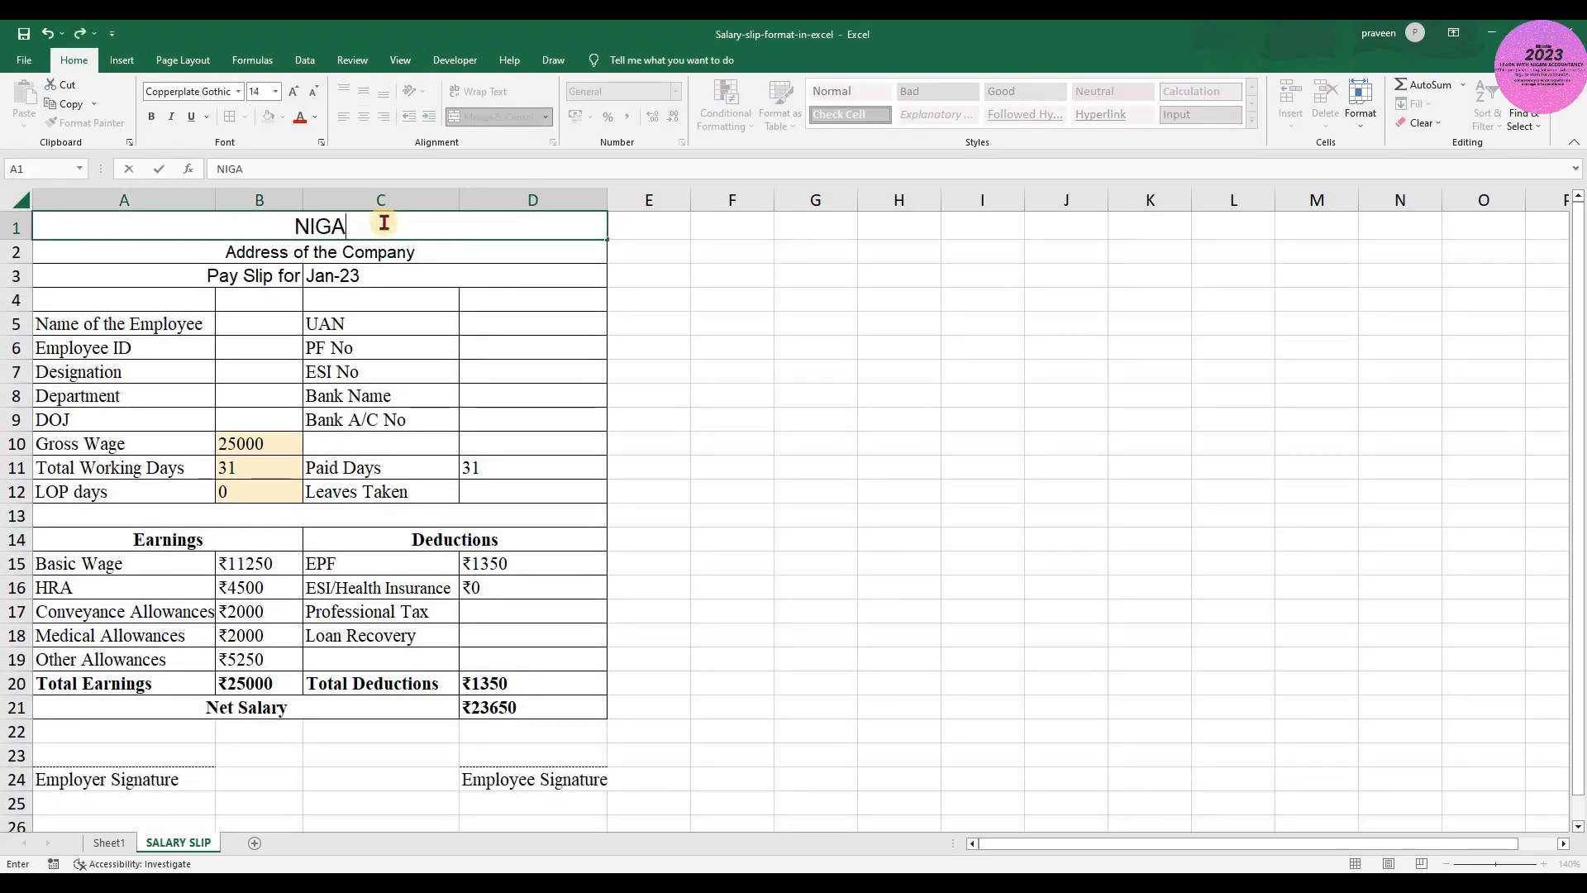
{"action": "type", "text": "M ACCOUTANCY"}
{"action": "key", "text": "Return"}
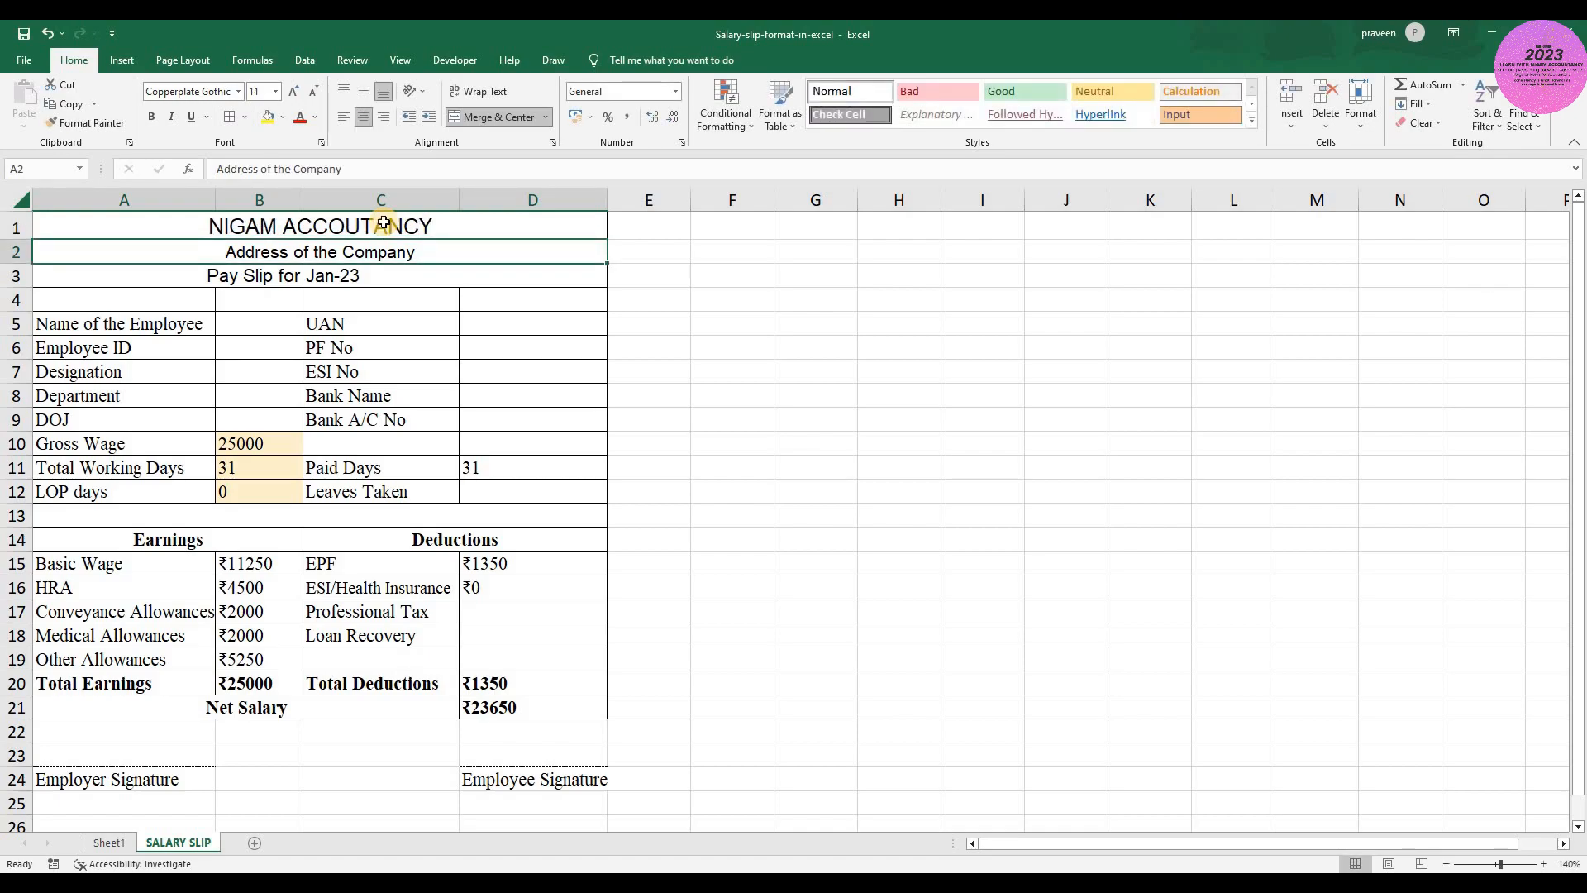
- Fill in the employee's name in B5
{"action": "key", "text": "Down"}
{"action": "key", "text": "Down"}
{"action": "key", "text": "Down"}
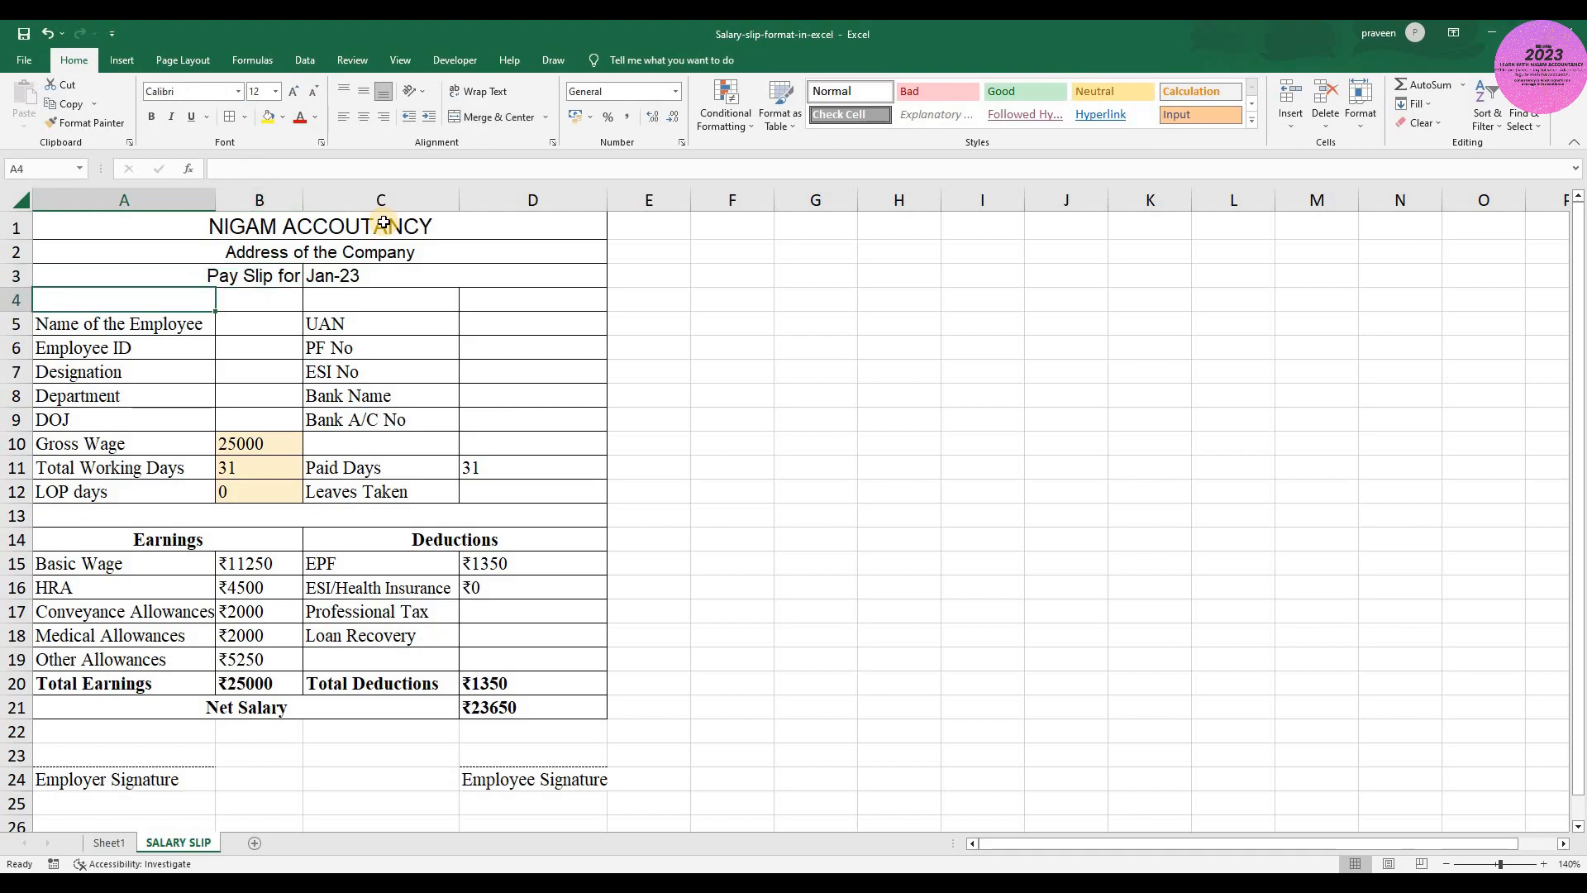
{"action": "key", "text": "Right"}
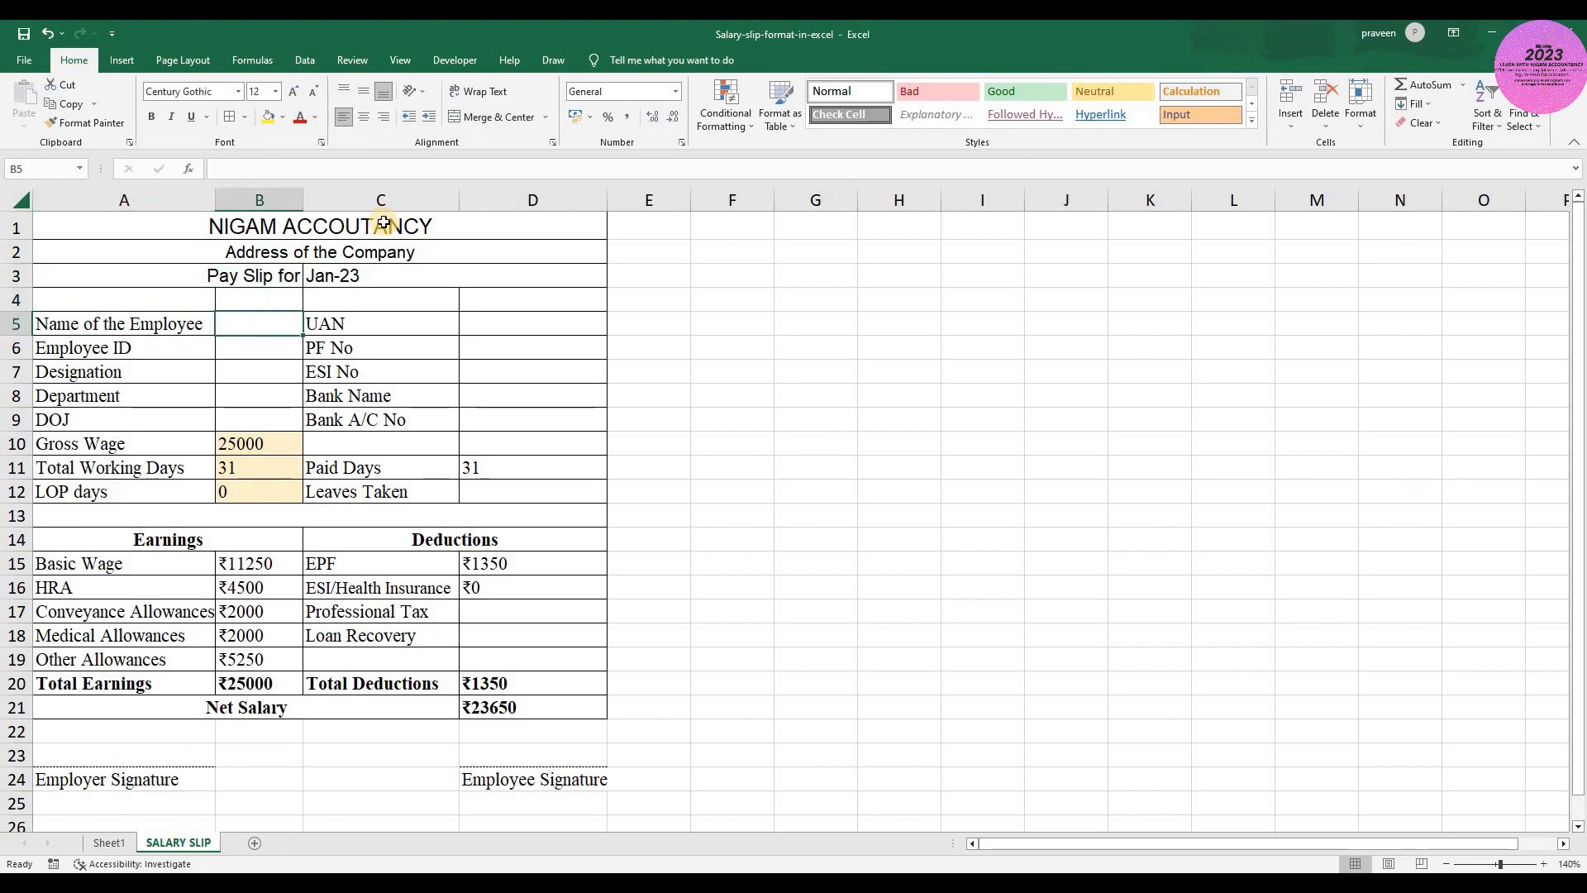
{"action": "type", "text": "XYZ"}
{"action": "key", "text": "Return"}
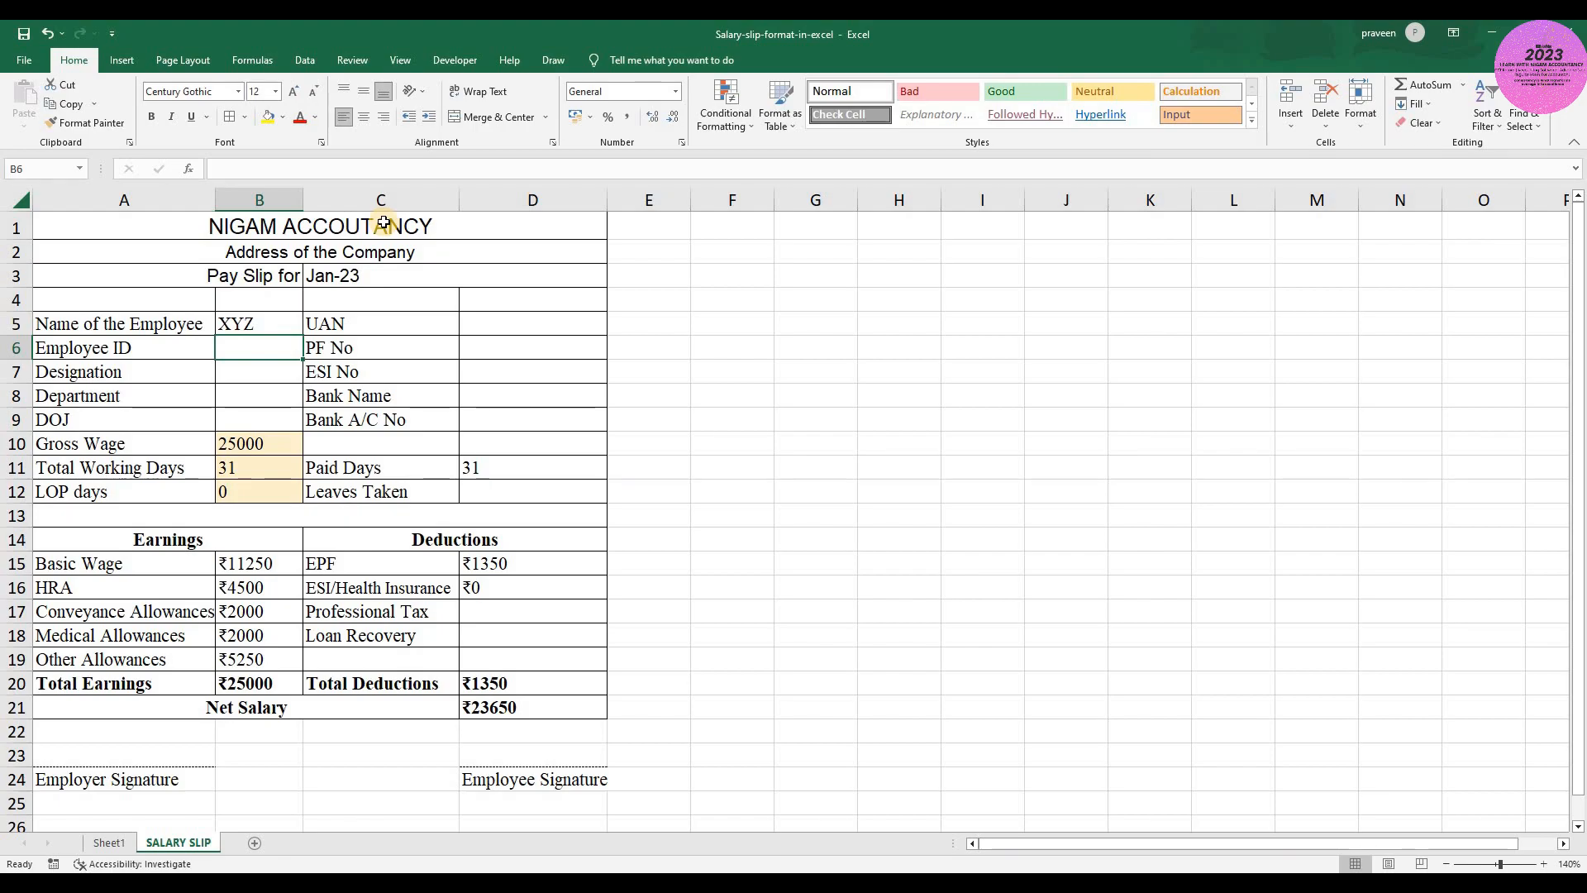
- Fill in the employee's ID in B6
{"action": "type", "text": "DACL"}
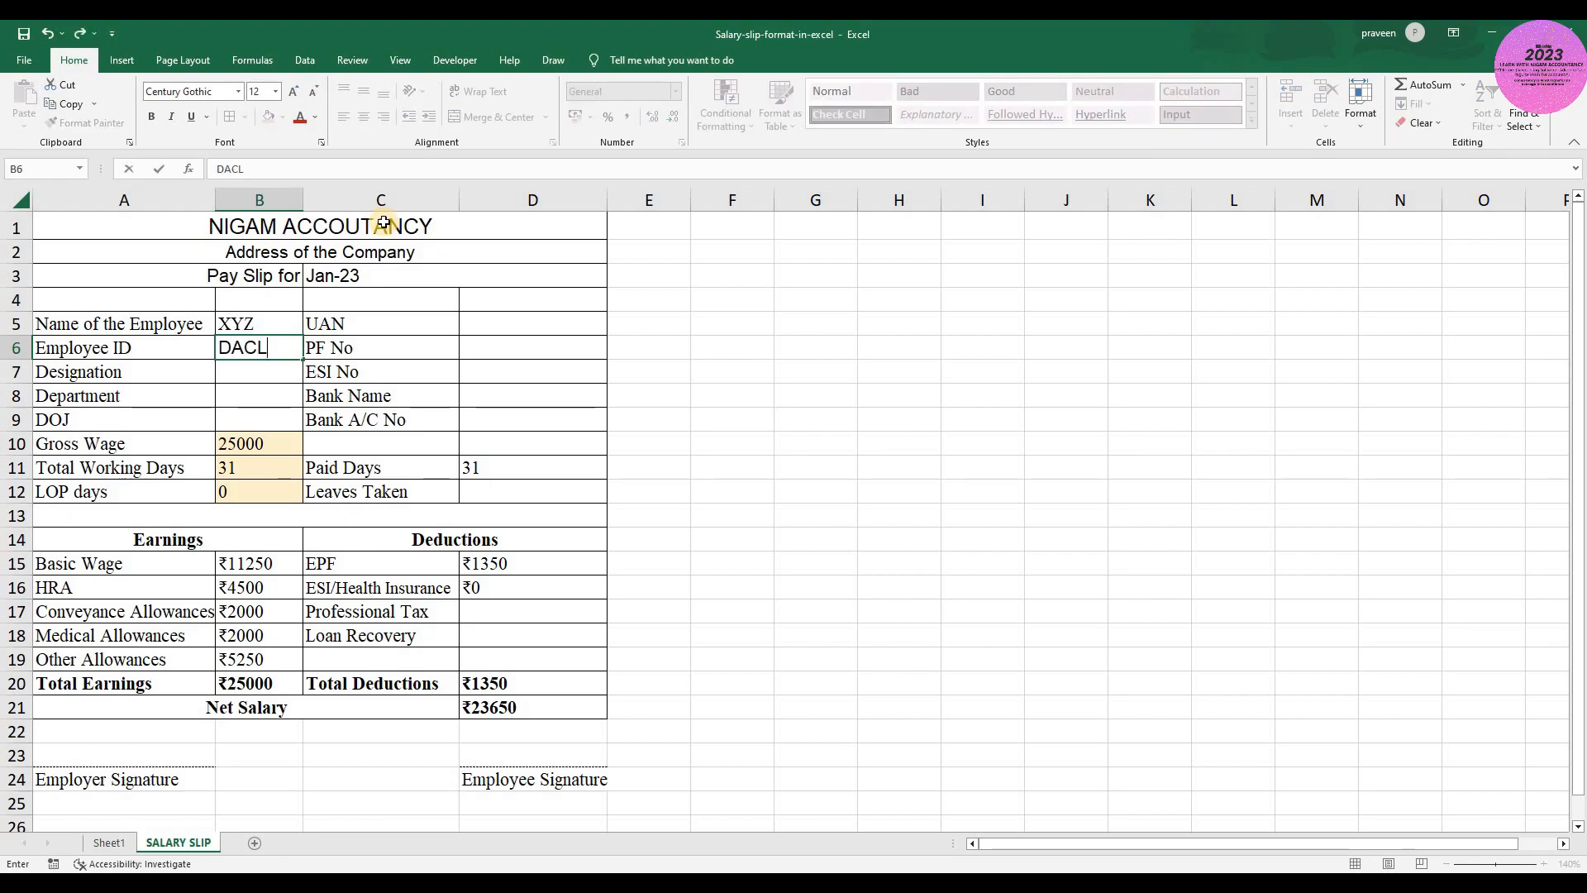
{"action": "type", "text": "0122\\"}
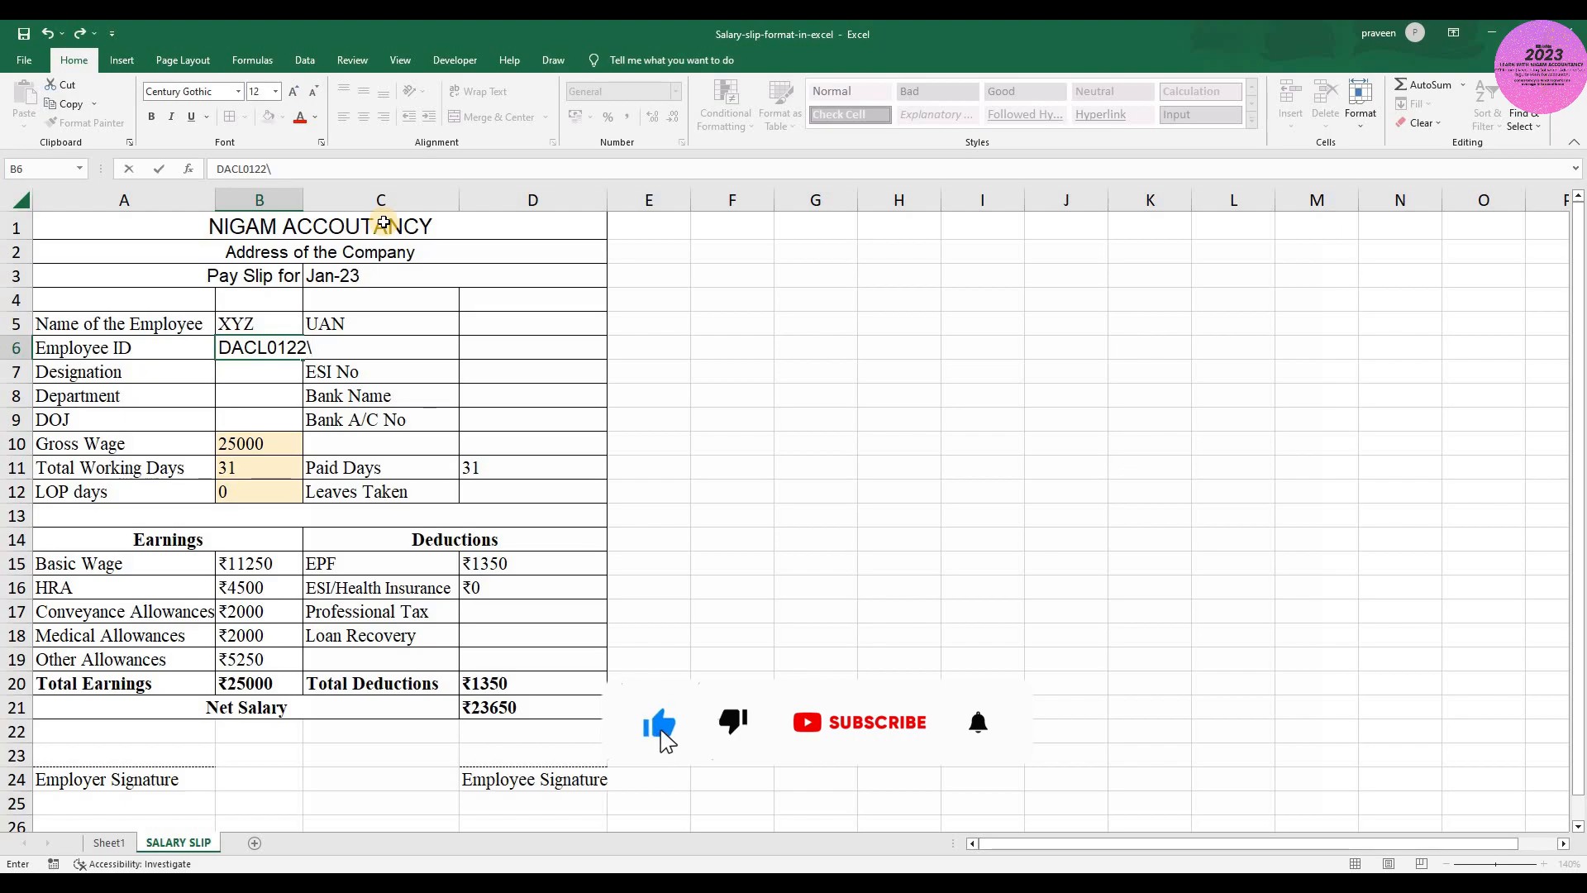
{"action": "key", "text": "Return"}
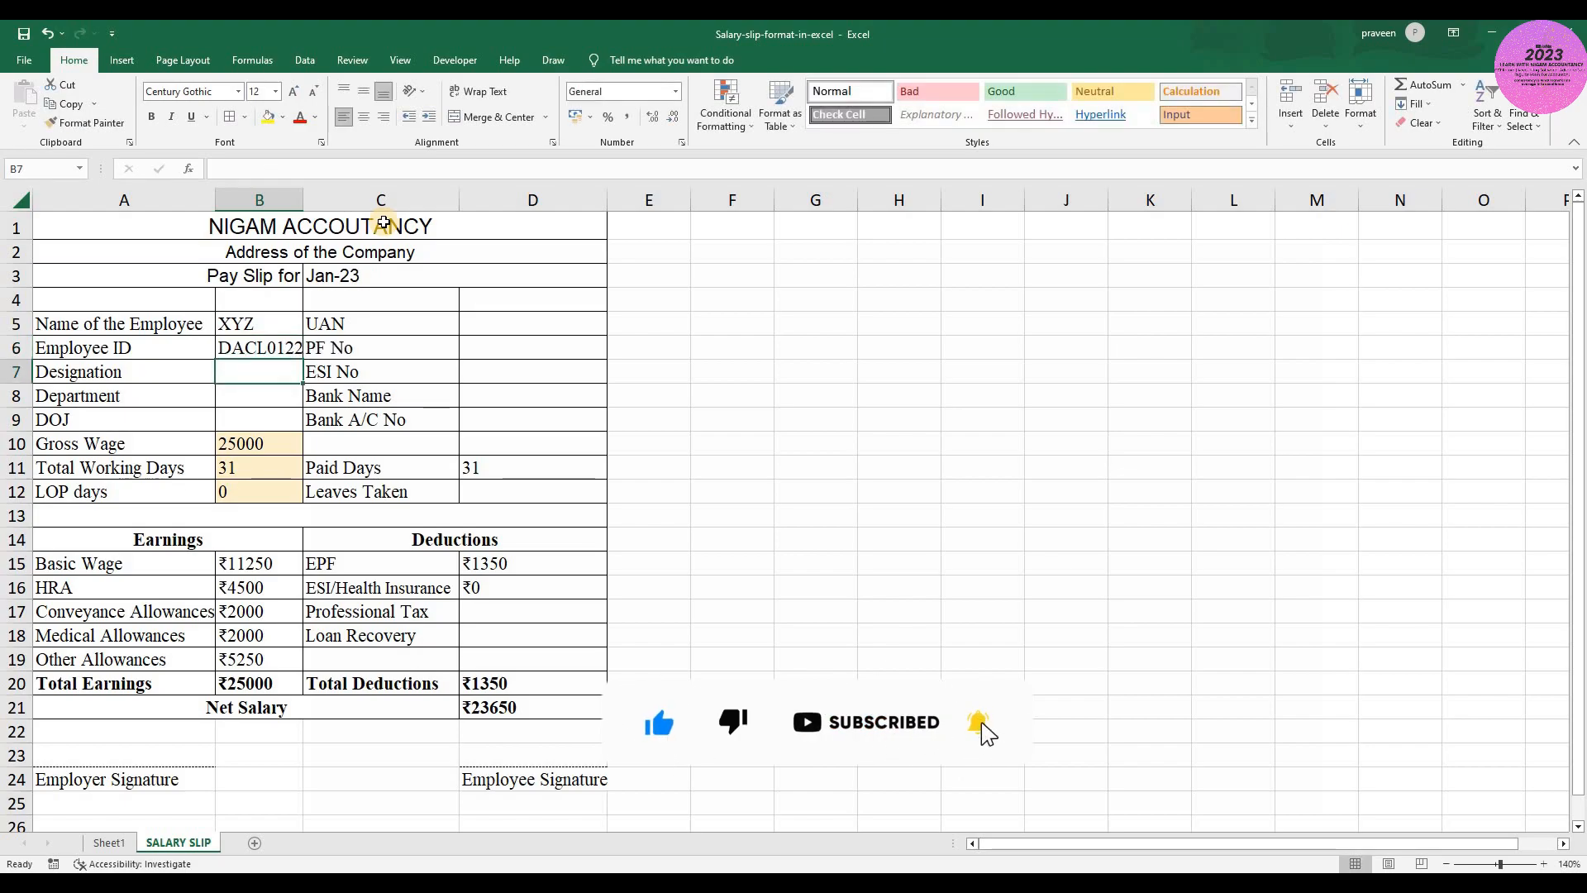
- Enter ACCOUNTS as the Designation in B7
{"action": "type", "text": "C"}
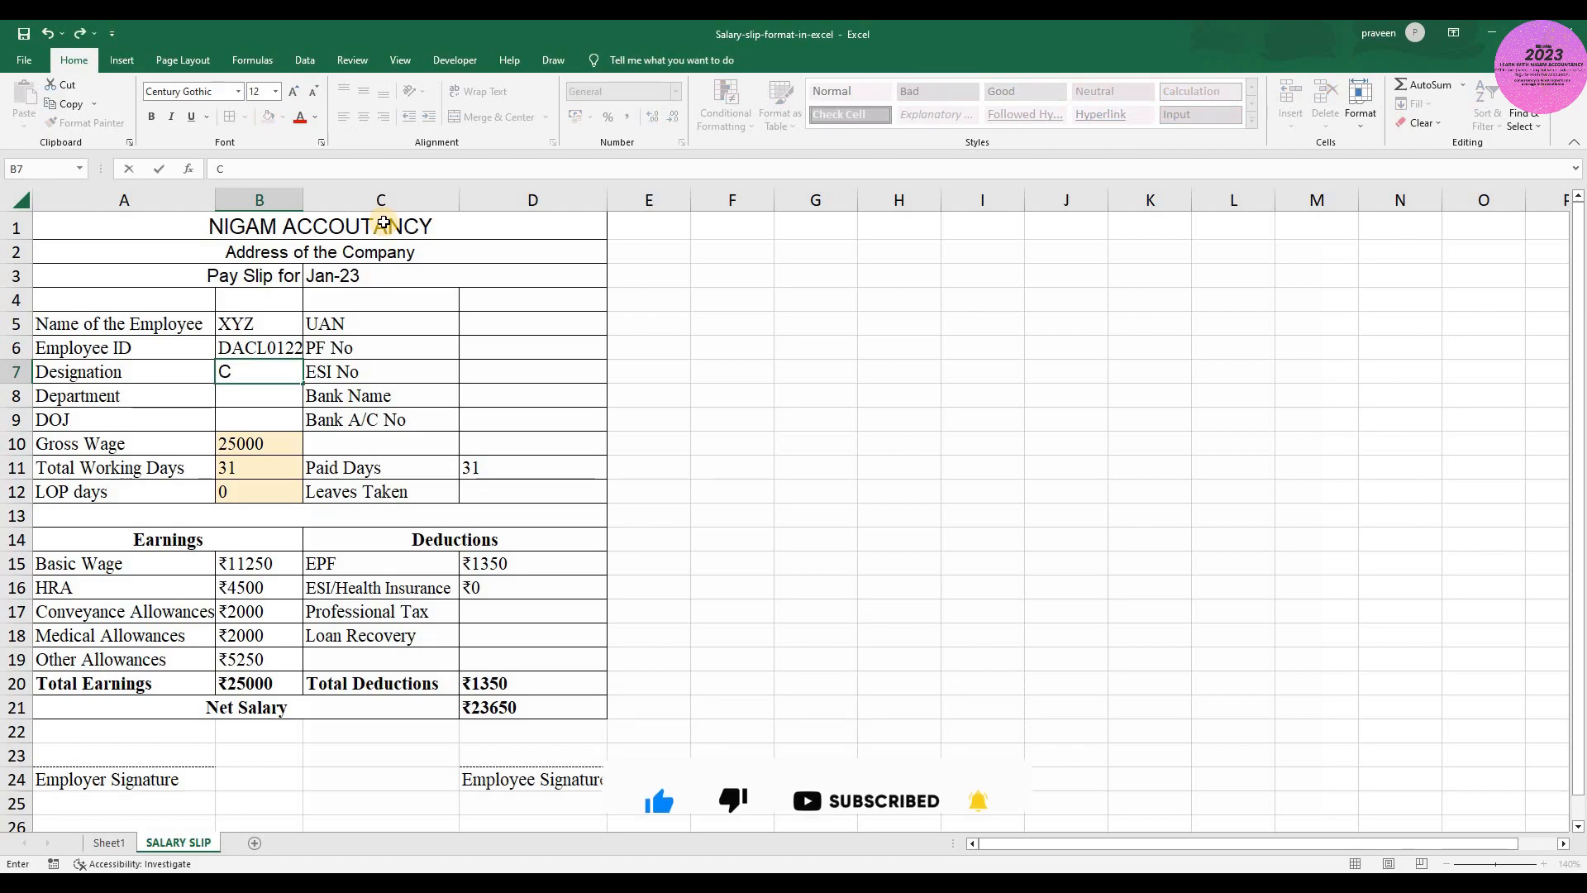
{"action": "key", "text": "BackSpace"}
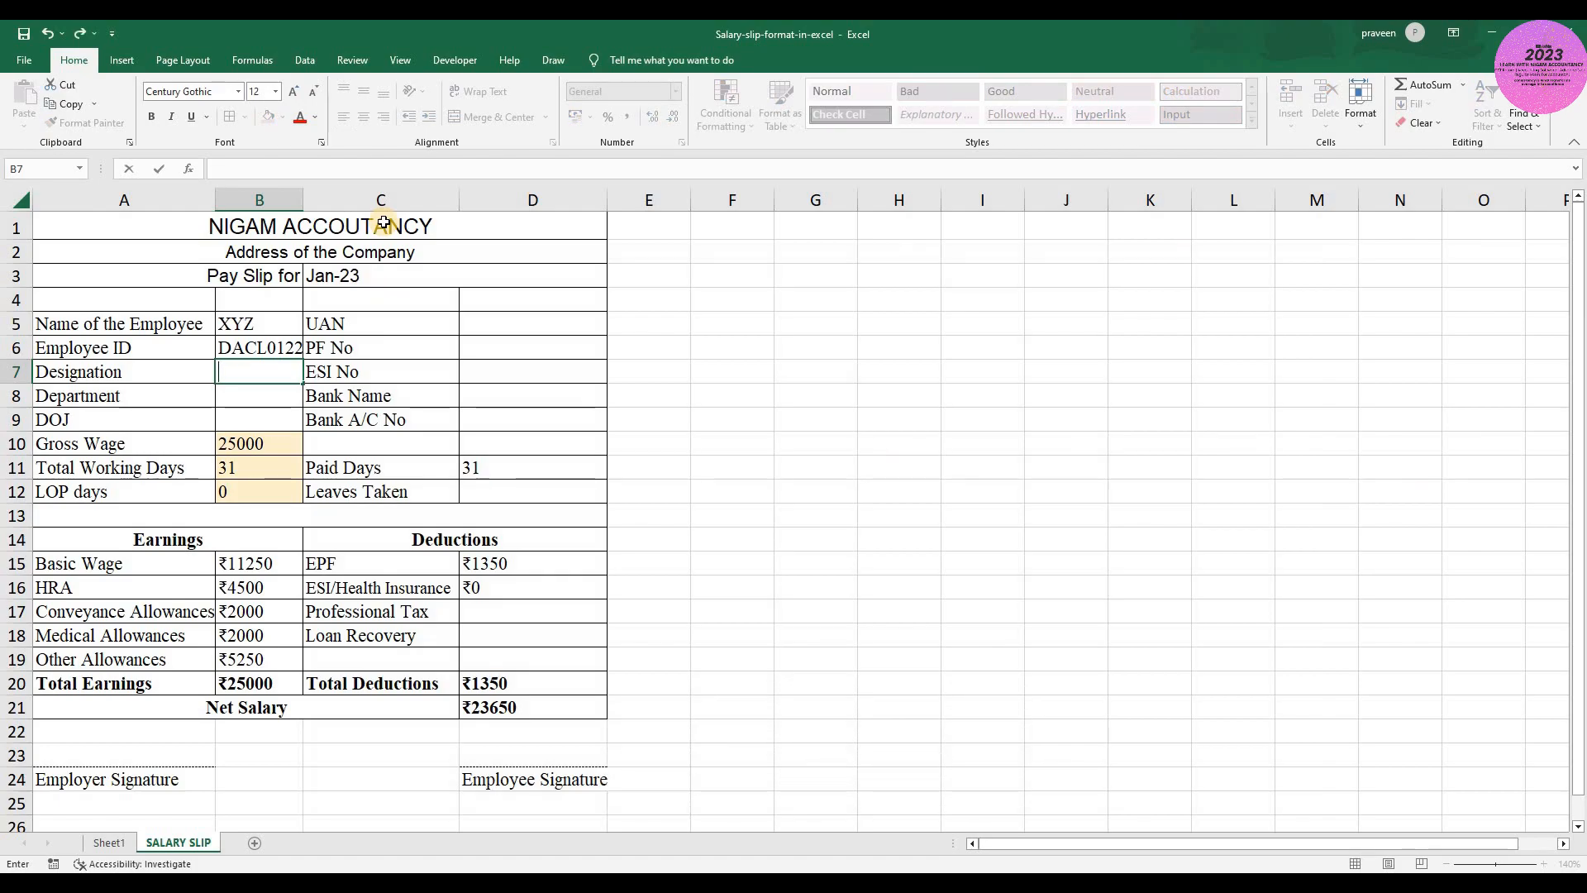
{"action": "type", "text": "ACCOUNTS"}
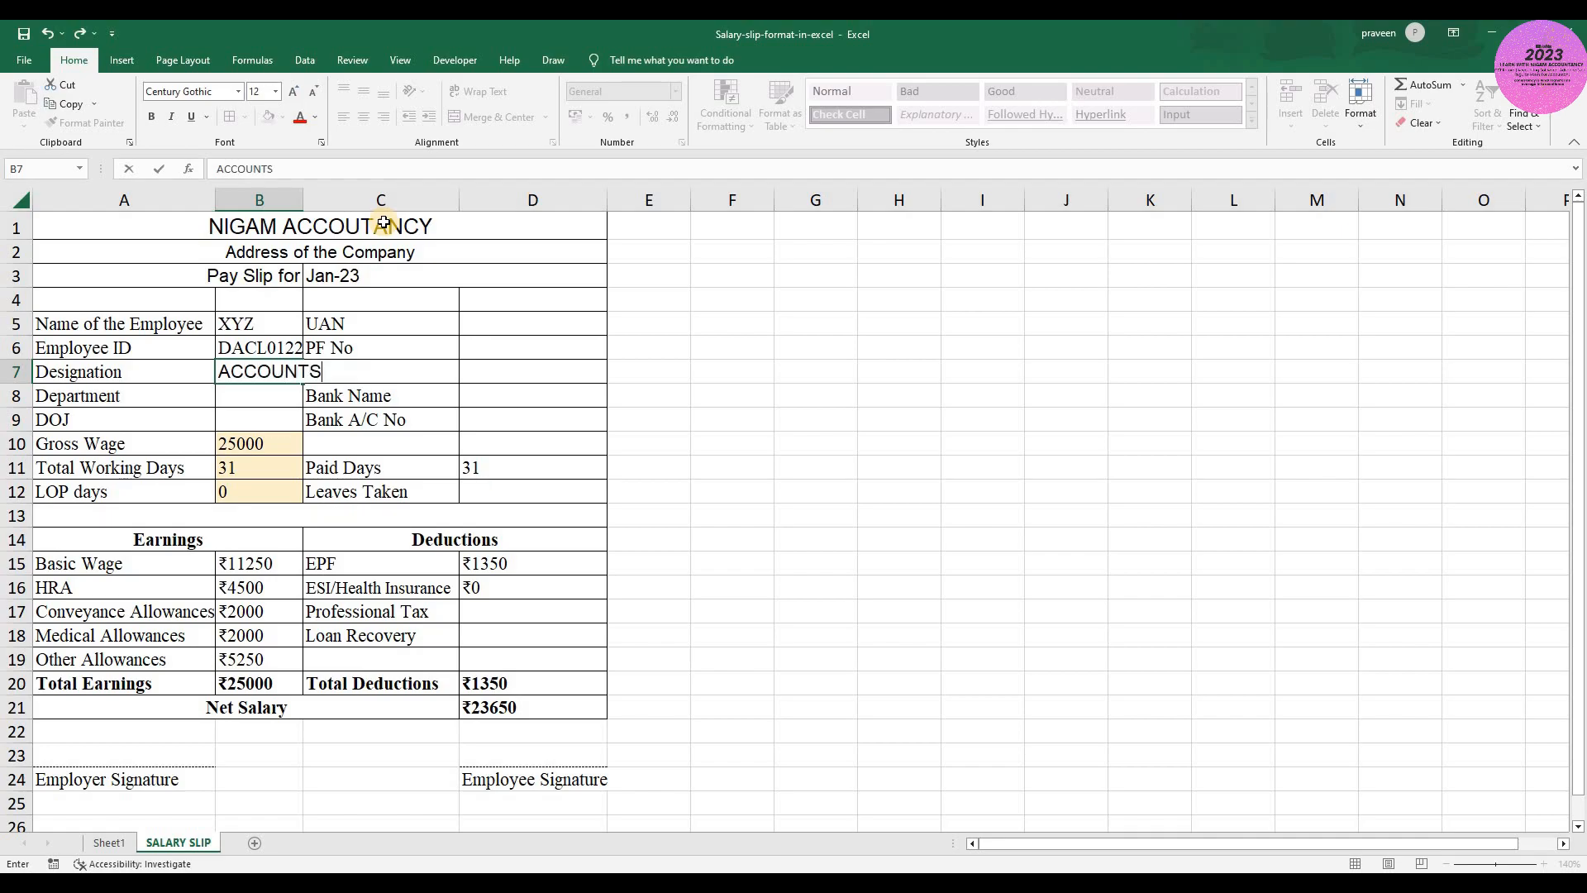
{"action": "key", "text": "Return"}
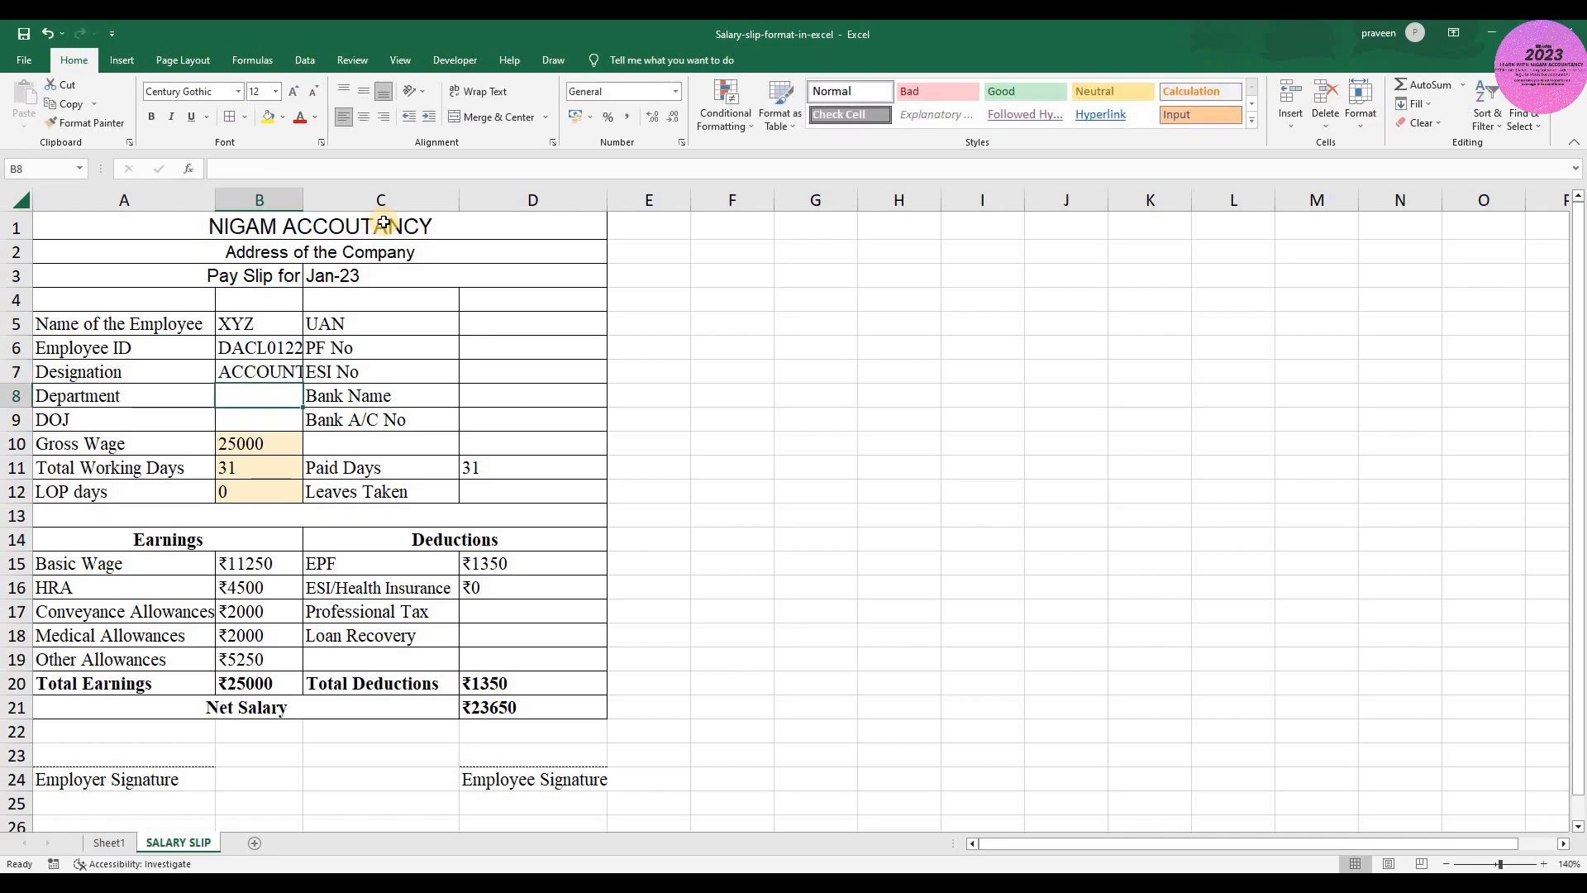
- Review the blank UAN, PF, ESI and bank detail cells in column D down to Leaves Taken in D12
{"action": "key", "text": "Right"}
{"action": "key", "text": "Right"}
{"action": "key", "text": "Up"}
{"action": "key", "text": "Up"}
{"action": "key", "text": "Up"}
{"action": "key", "text": "Down"}
{"action": "key", "text": "Down"}
{"action": "key", "text": "Down"}
{"action": "key", "text": "Up"}
{"action": "key", "text": "Down"}
{"action": "key", "text": "Down"}
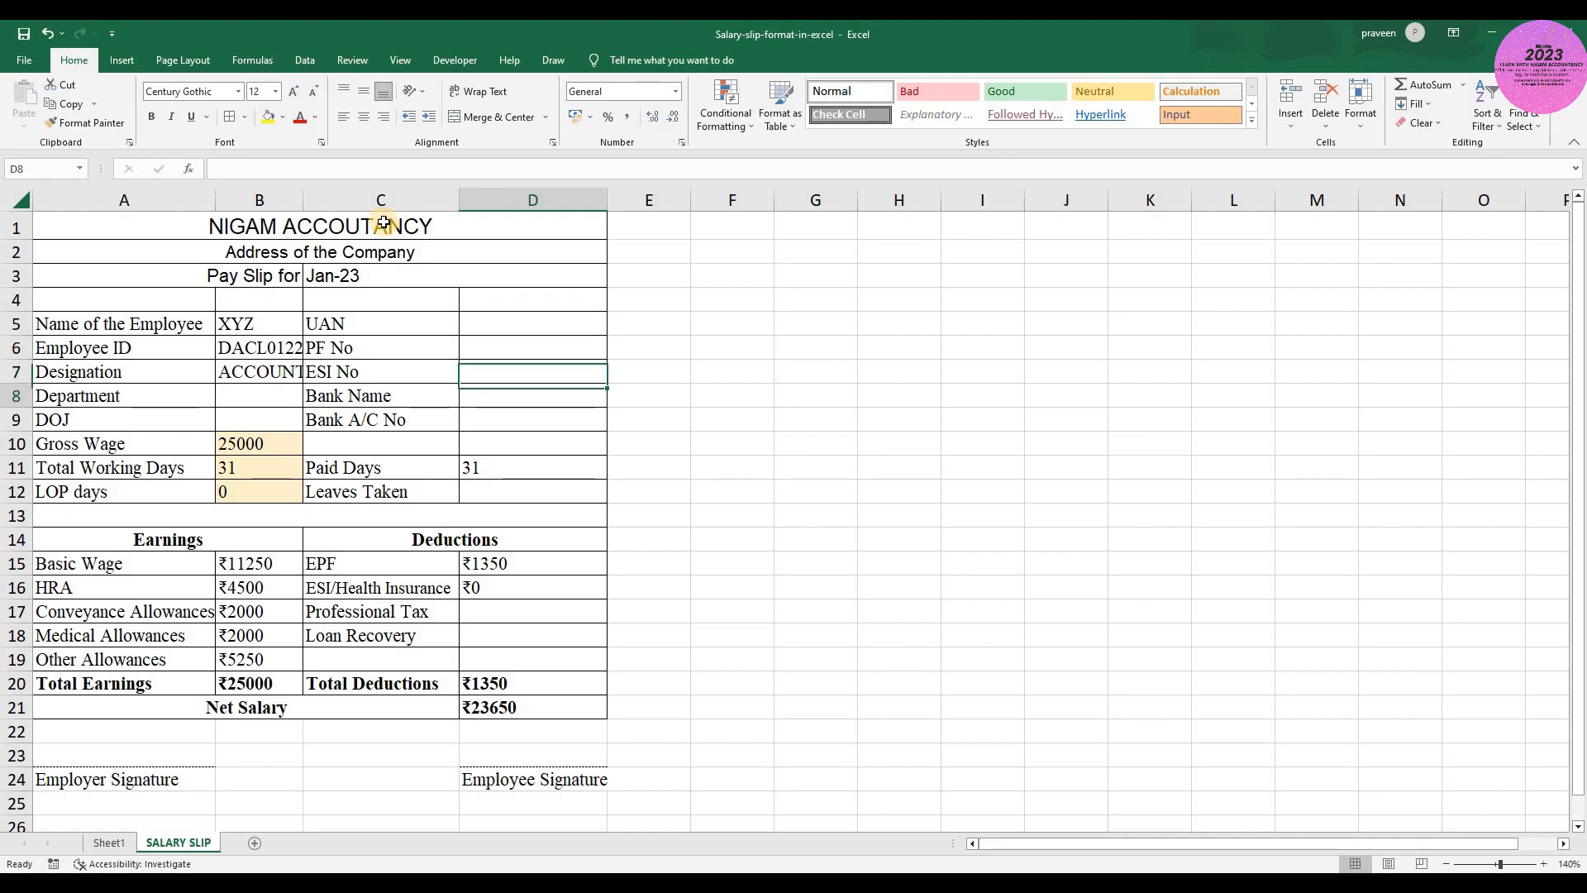
{"action": "key", "text": "Down"}
{"action": "key", "text": "Down"}
{"action": "key", "text": "Down"}
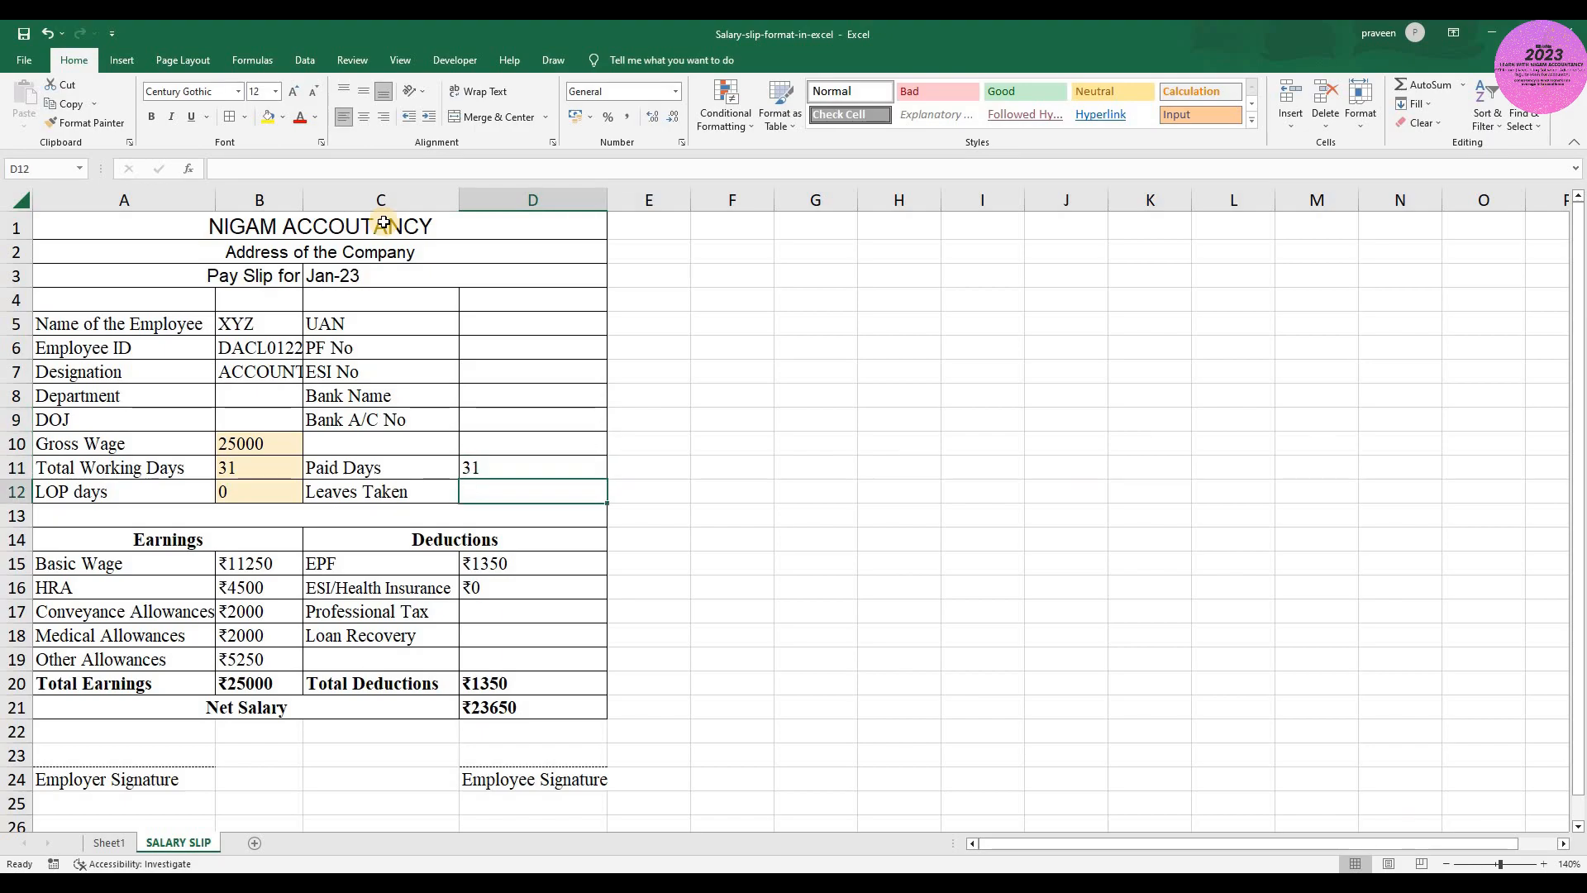
- Select the Earnings and Deductions table across columns A to D, starting from its header row 14
{"action": "key", "text": "Left"}
{"action": "key", "text": "Left"}
{"action": "key", "text": "Down"}
{"action": "key", "text": "Down"}
{"action": "key", "text": "Down"}
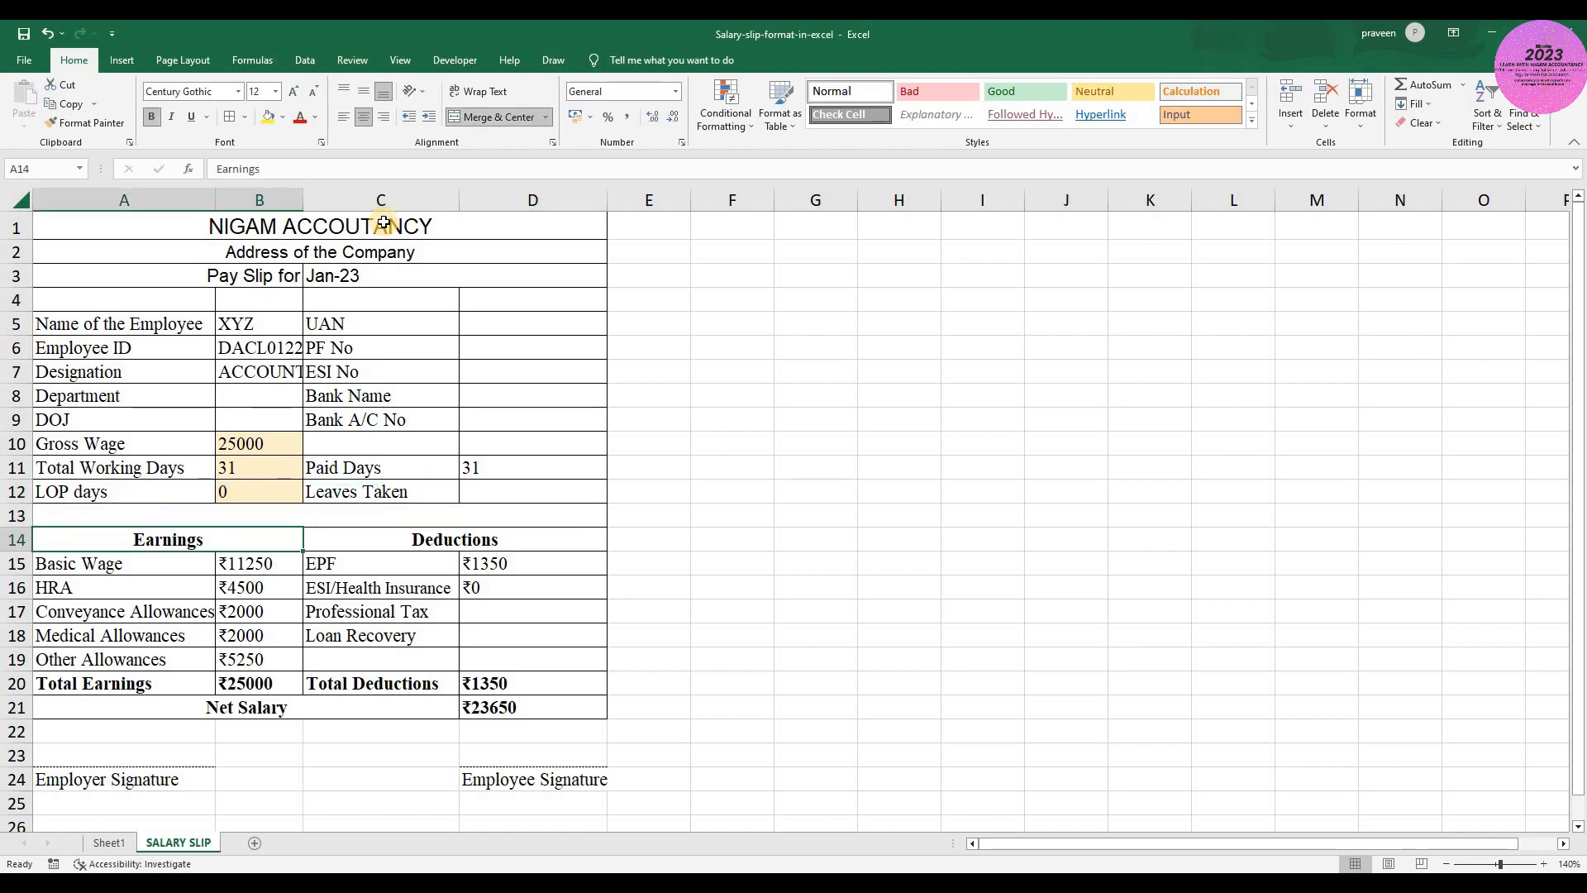
{"action": "key", "text": "Right"}
{"action": "key", "text": "Right"}
{"action": "key", "text": "Up"}
{"action": "key", "text": "Left"}
{"action": "key", "text": "shift+Right"}
{"action": "key", "text": "shift+Right"}
{"action": "key", "text": "shift+Left"}
{"action": "key", "text": "shift+Down"}
{"action": "key", "text": "shift+Down"}
{"action": "key", "text": "shift+Down"}
{"action": "key", "text": "shift+Down"}
{"action": "key", "text": "shift+Down"}
{"action": "key", "text": "shift+Down"}
{"action": "key", "text": "shift+Down"}
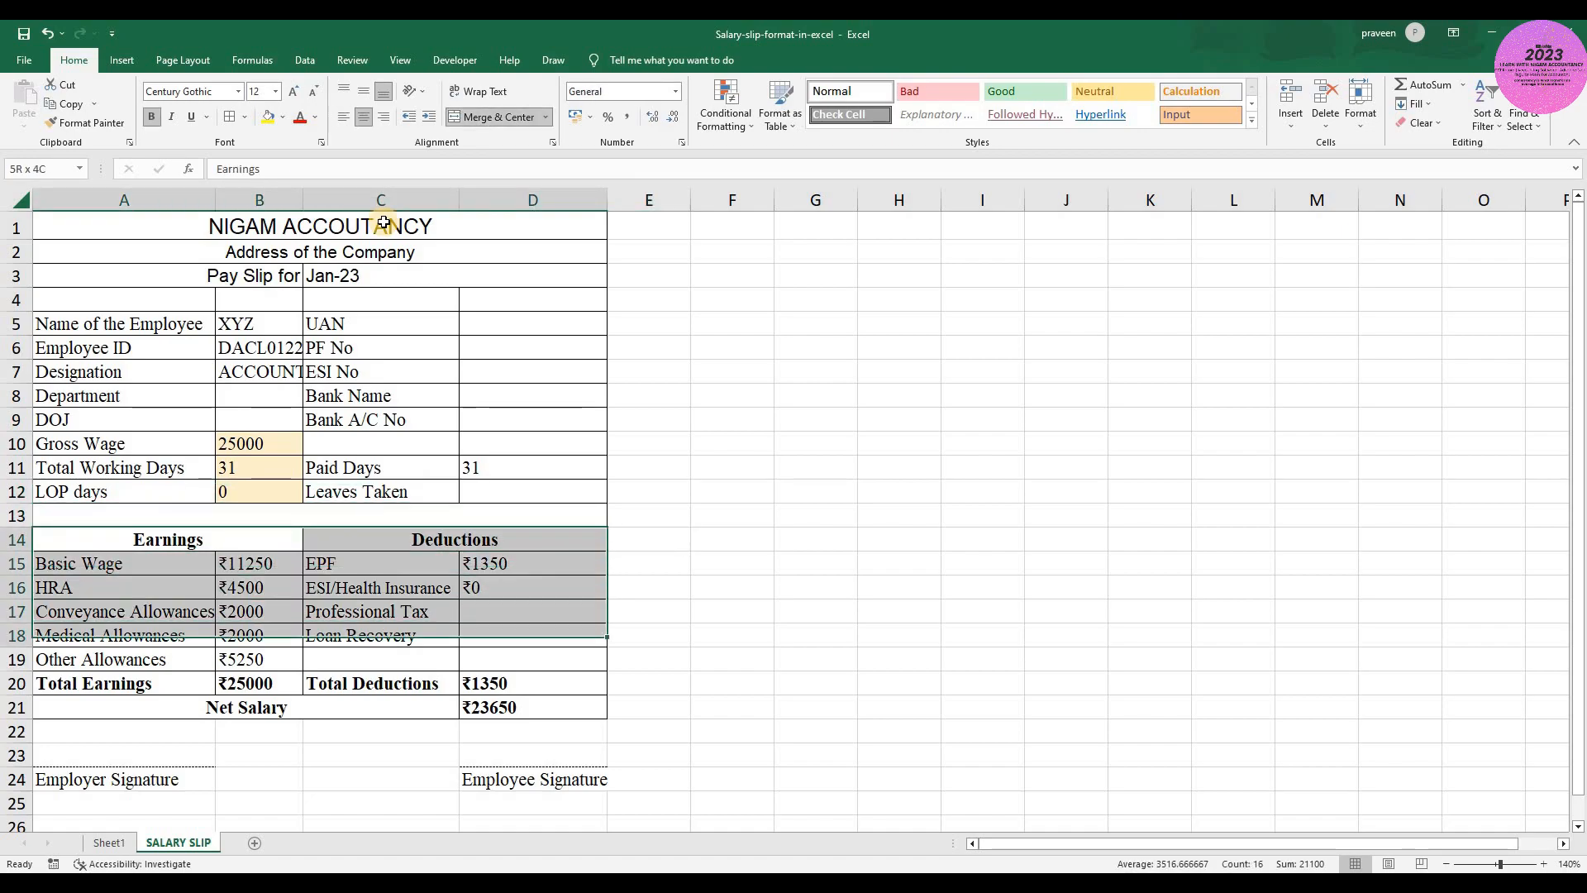